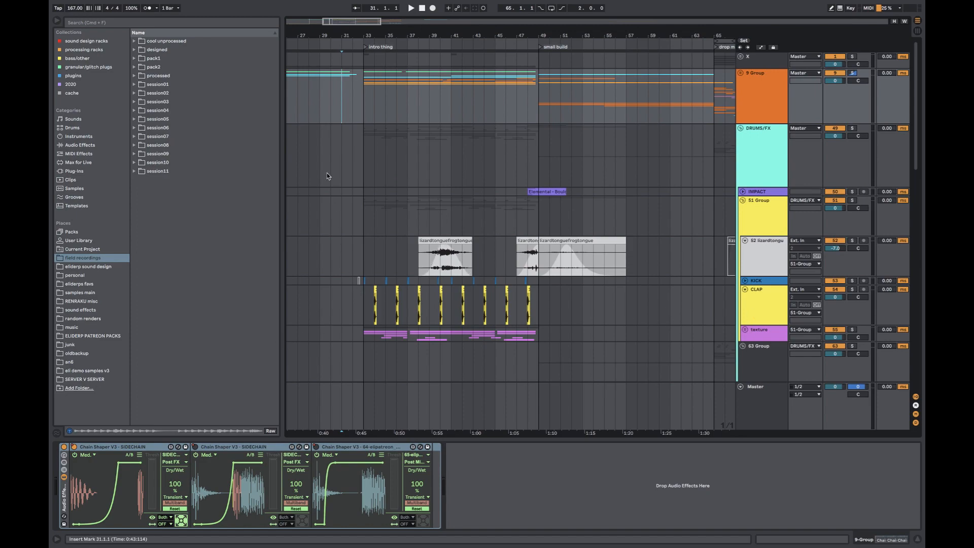
# Collapse the DRUMS/FX group and play the arrangement from bar 31 through the intro section
pyautogui.scroll(-5, 338, 168)
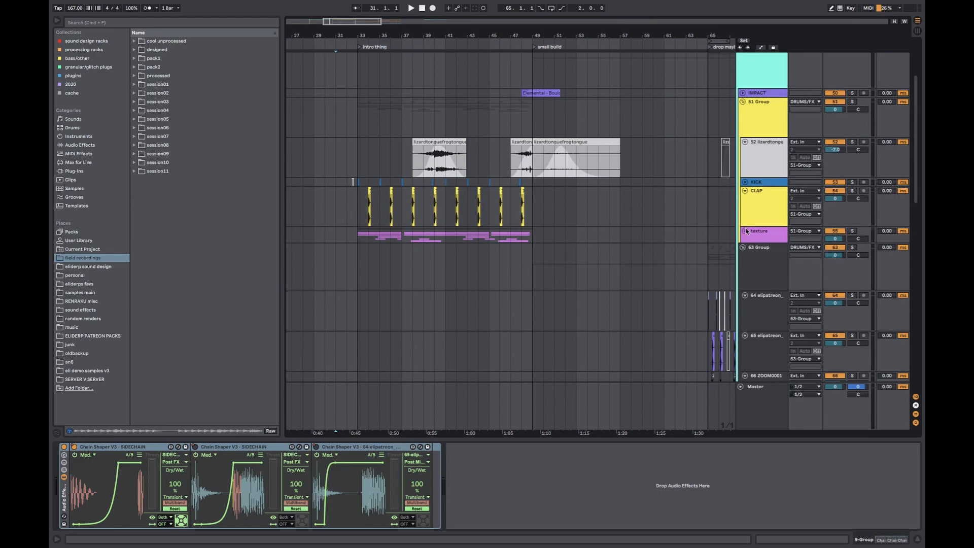
pyautogui.scroll(5, 355, 203)
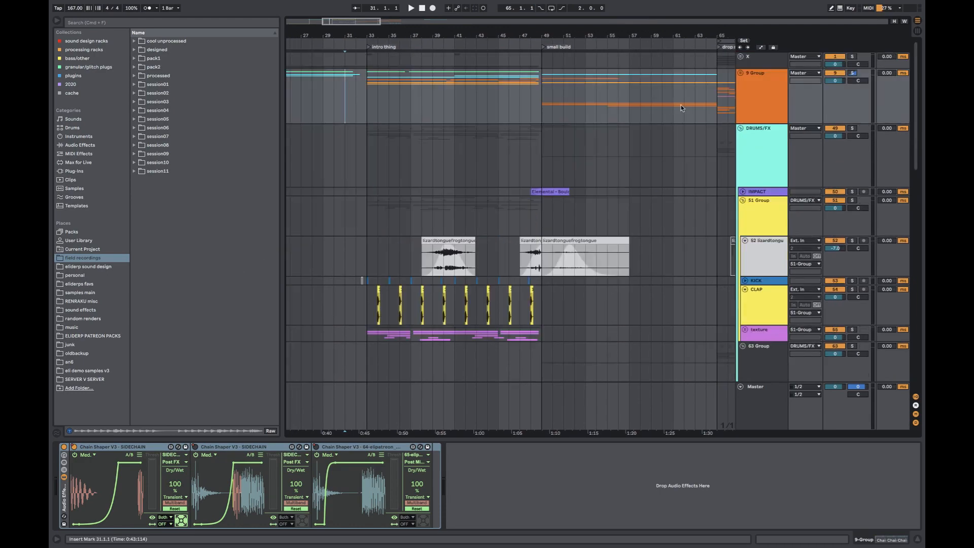
pyautogui.click(740, 129)
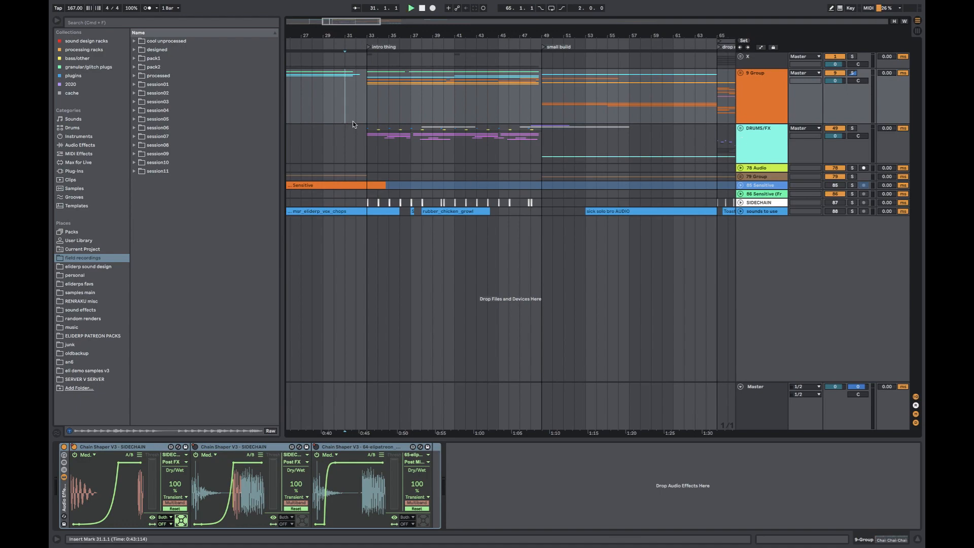
pyautogui.press('space')
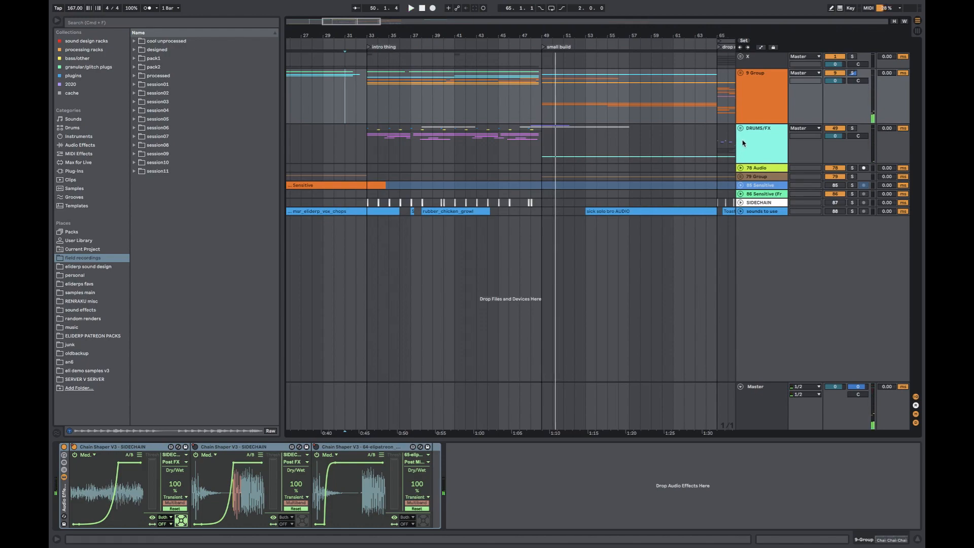
# Expand the DRUMS/FX group and its nested texture group to show the individual foley tracks around bar 33
pyautogui.click(355, 142)
pyautogui.scroll(5, 355, 142)
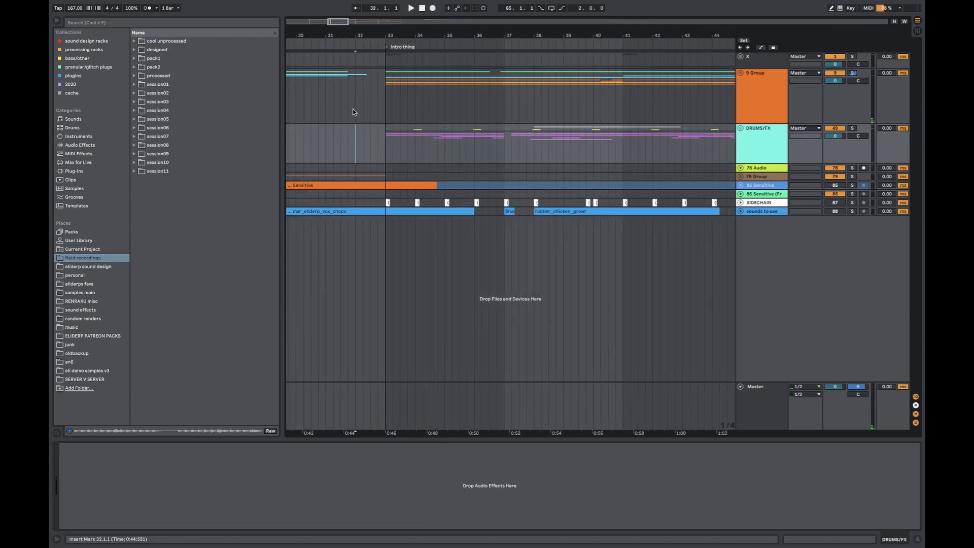
pyautogui.click(353, 109)
pyautogui.click(741, 128)
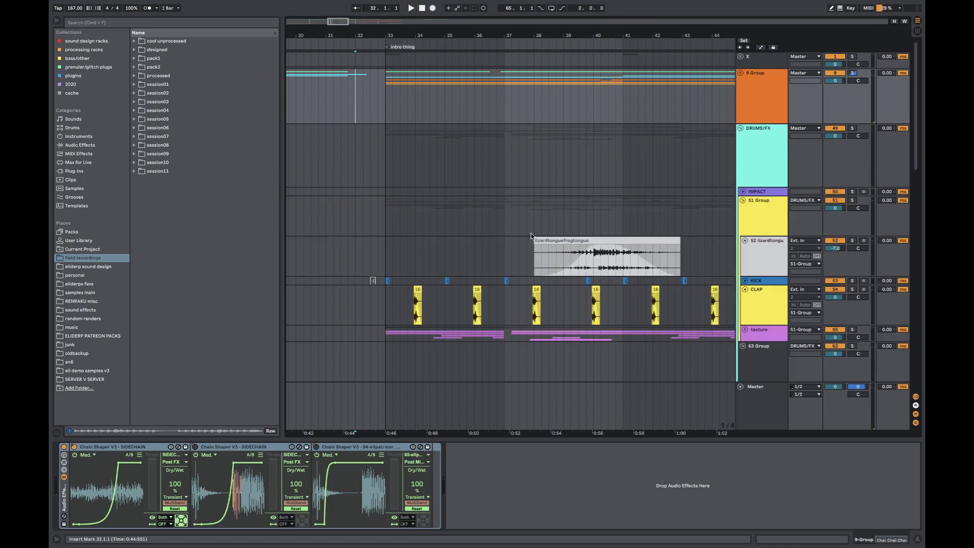
pyautogui.scroll(-5, 532, 237)
pyautogui.click(744, 120)
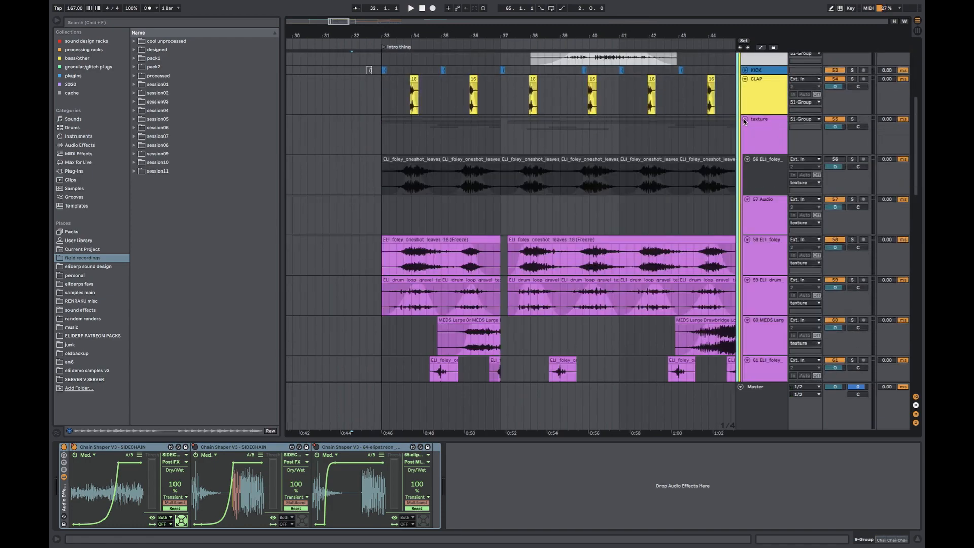
# Copy the first ELI_foley_oneshot_leaves_18 clip from track 56 to the empty track 57 at bar 33 and solo track 57
pyautogui.click(766, 183)
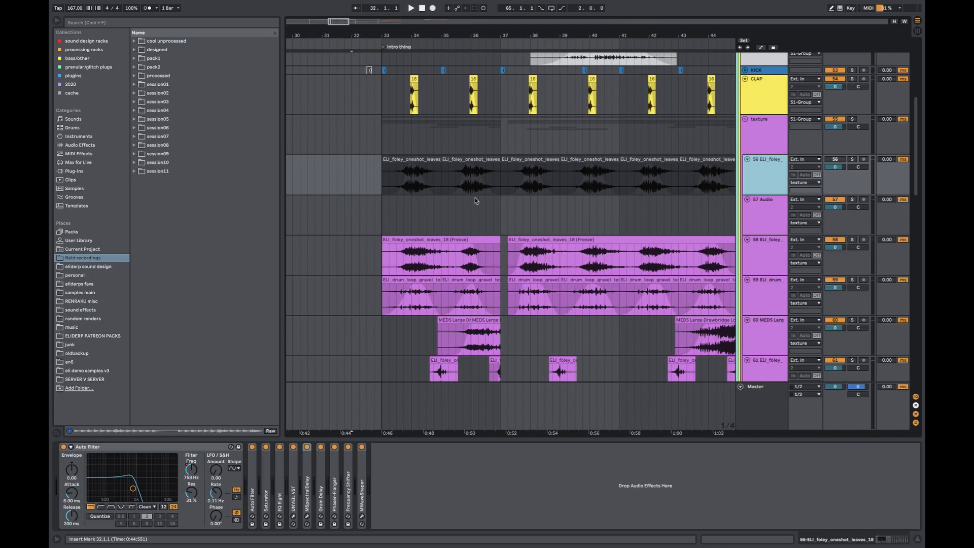
pyautogui.click(399, 159)
pyautogui.click(382, 221)
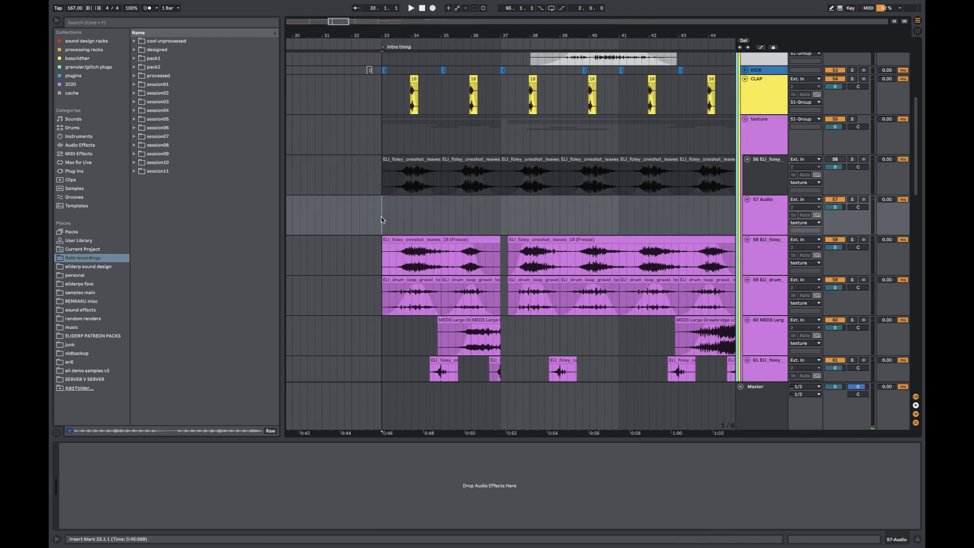
pyautogui.press('super+v')
pyautogui.click(851, 199)
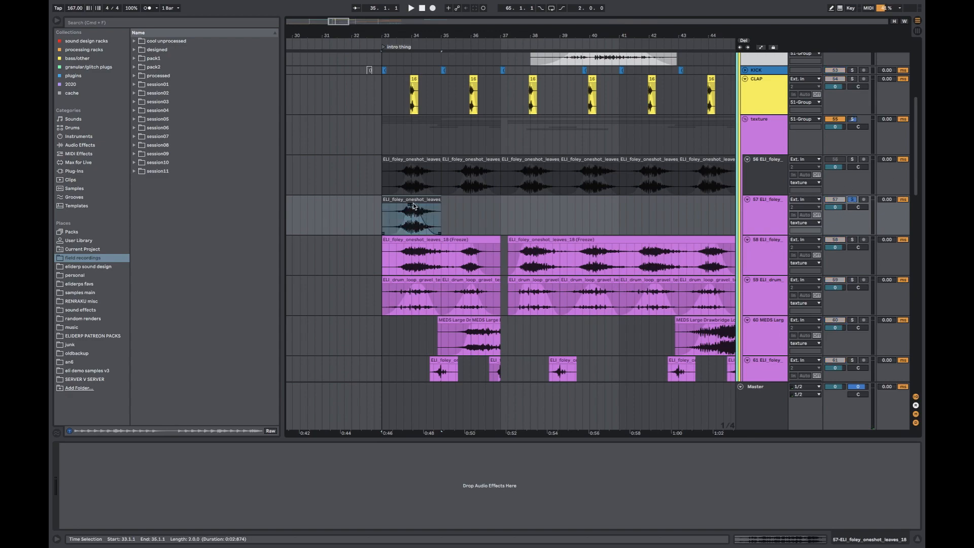
# Remove the fades from the copied clip on track 57, extend its end to 35.3.1 and play it
pyautogui.click(397, 199)
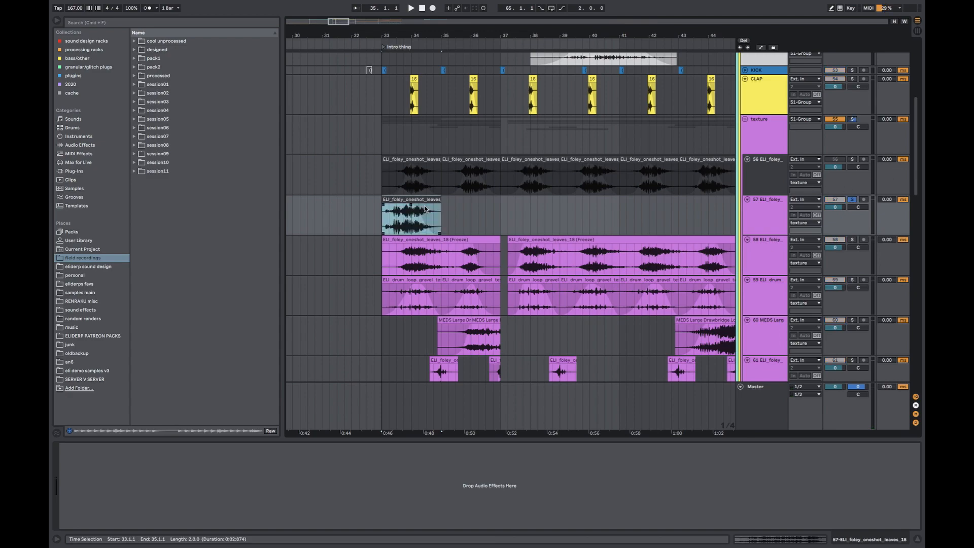
pyautogui.moveTo(410, 204); pyautogui.dragTo(457, 203)
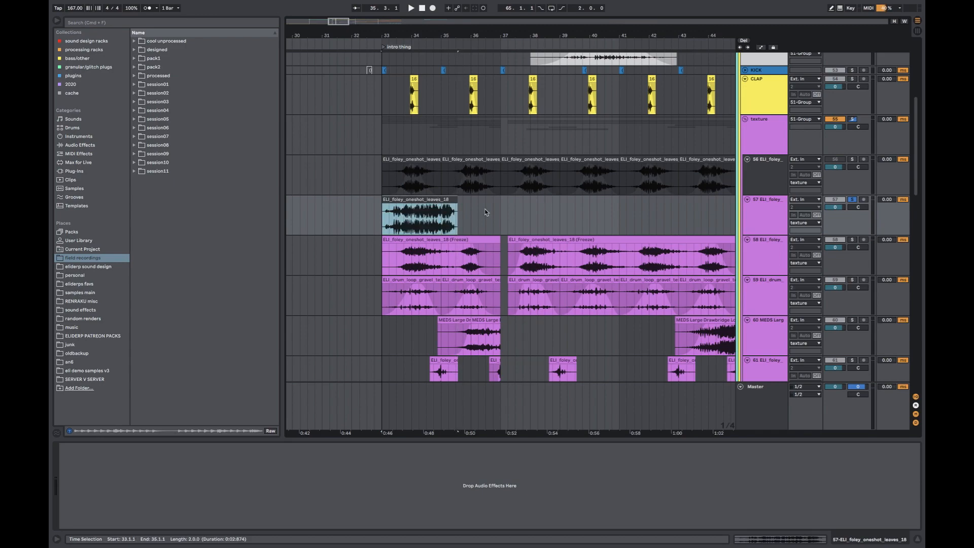
pyautogui.press('space')
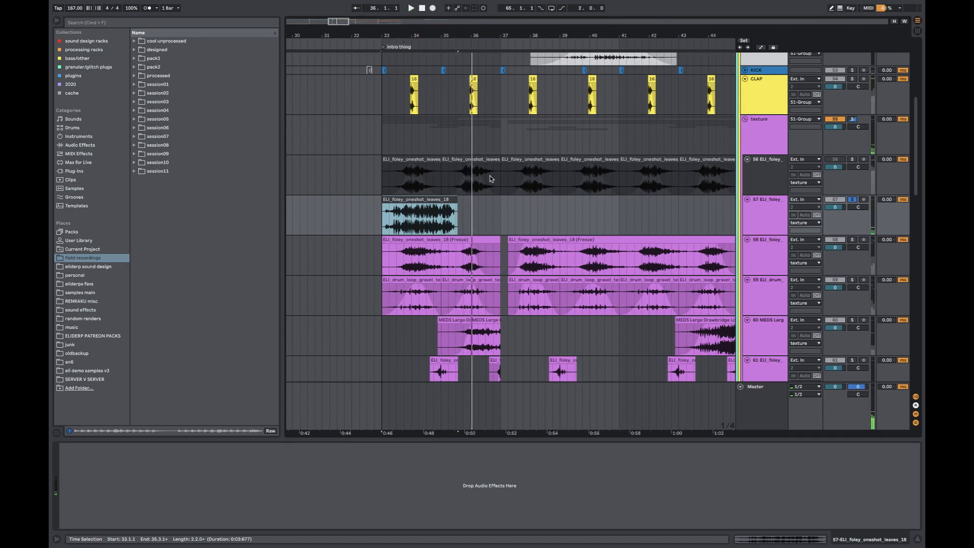
# Deactivate the extended leaves clip on track 57
pyautogui.scroll(2, 490, 179)
pyautogui.hscroll(-1, 490, 178)
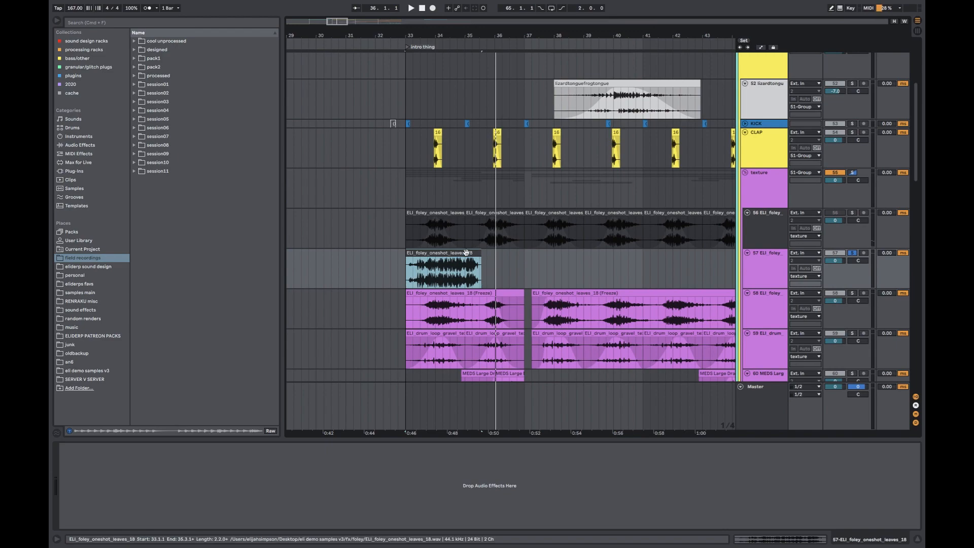
pyautogui.press('0')
pyautogui.click(752, 272)
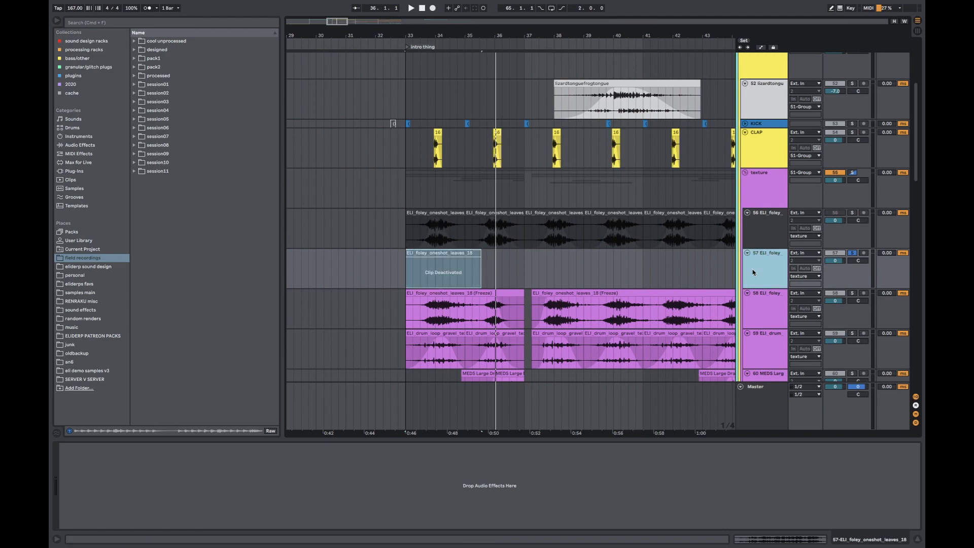
# Switch off the texture group's output and clear the remaining solo
pyautogui.click(760, 218)
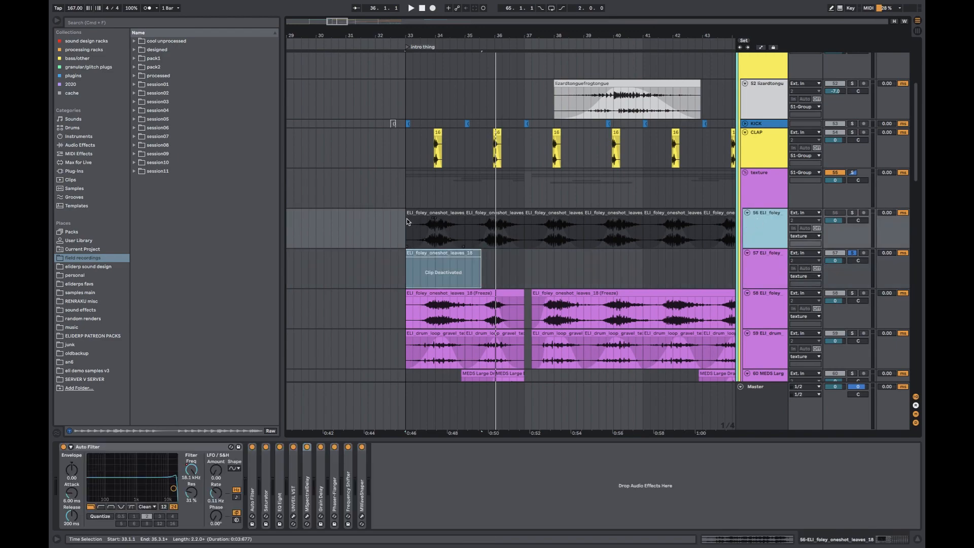
pyautogui.click(405, 199)
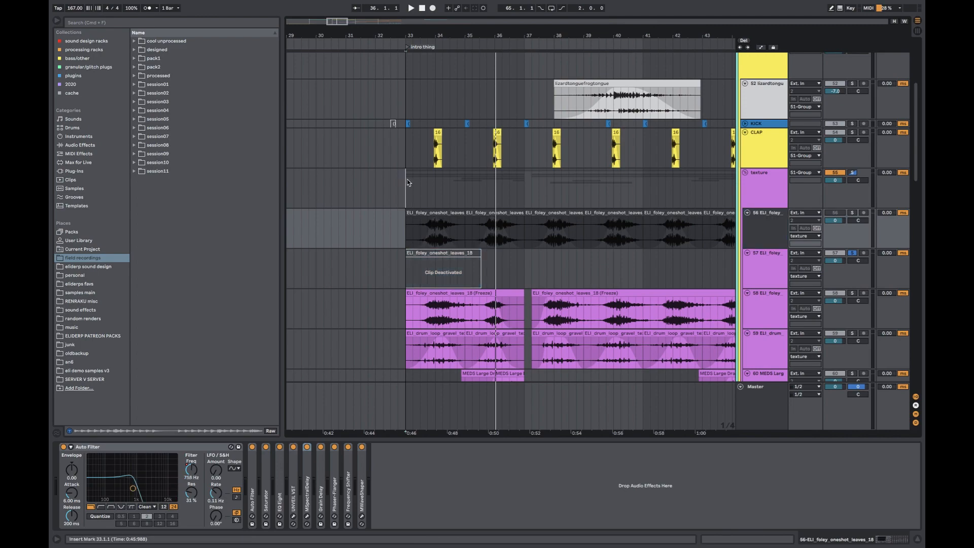
pyautogui.scroll(5, 403, 179)
pyautogui.click(417, 291)
pyautogui.scroll(-3, 418, 291)
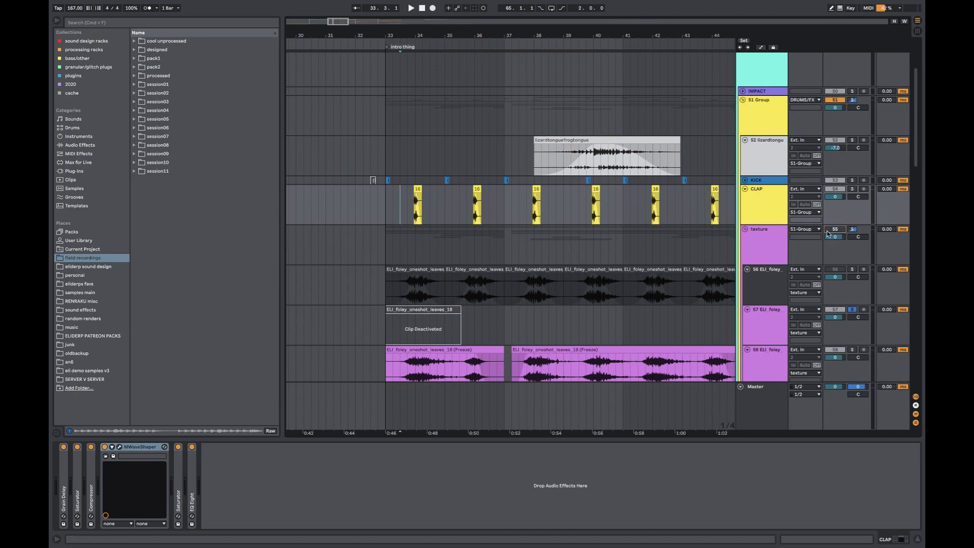
pyautogui.click(769, 233)
pyautogui.click(853, 229)
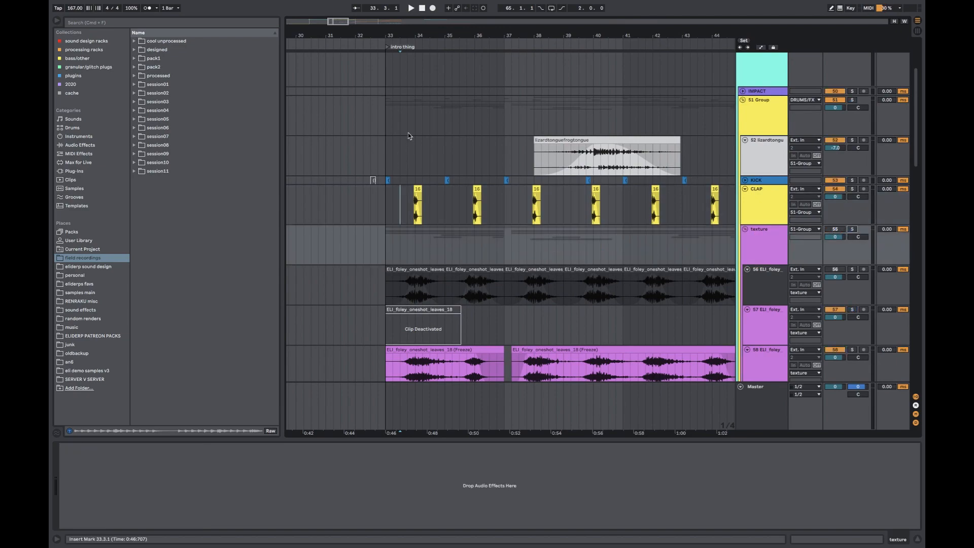
# Play the drums from 32.3.1 without the texture group
pyautogui.click(373, 103)
pyautogui.press('space')
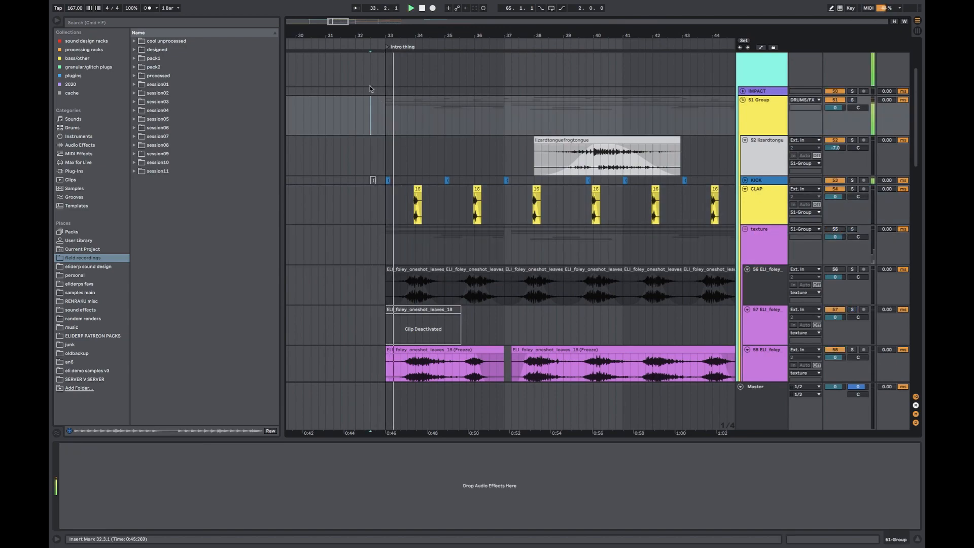
pyautogui.click(374, 78)
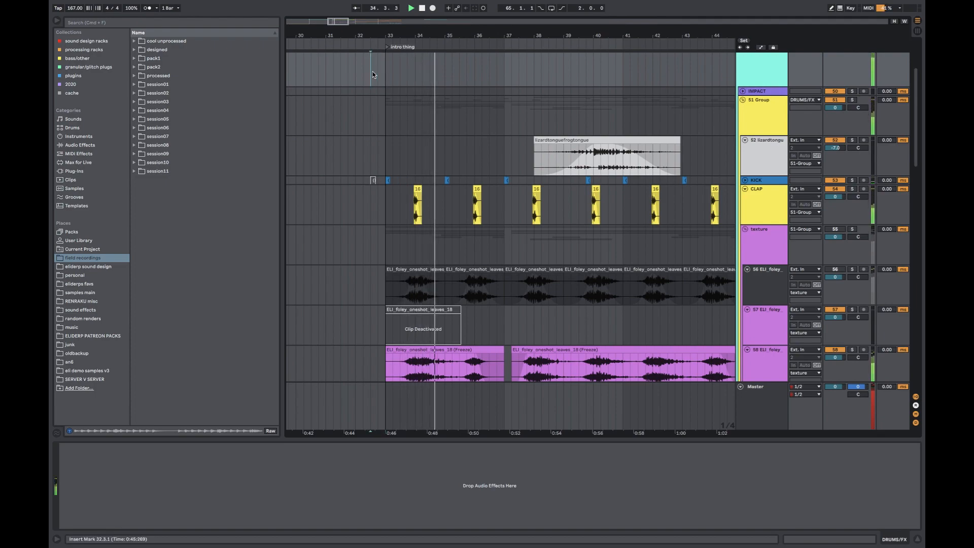
pyautogui.click(377, 72)
pyautogui.click(372, 70)
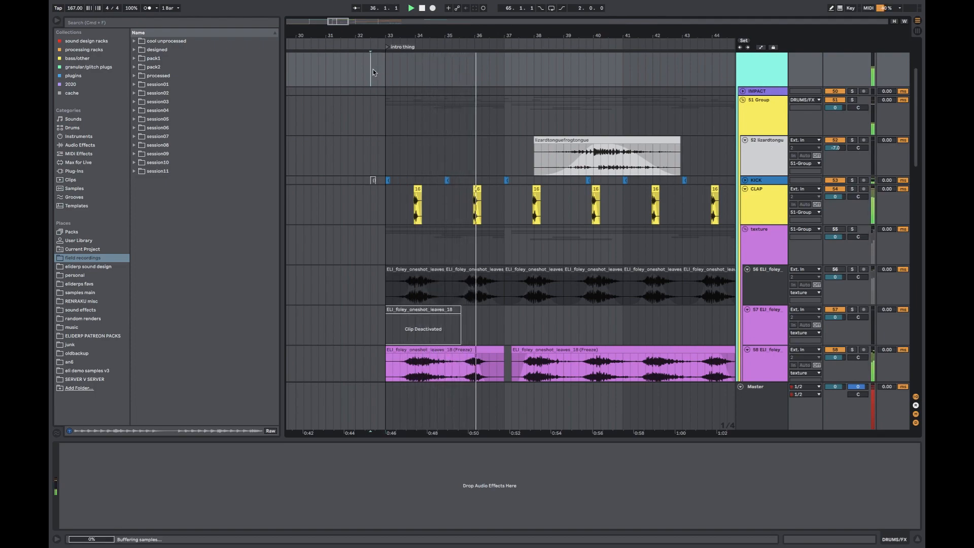
pyautogui.press('space')
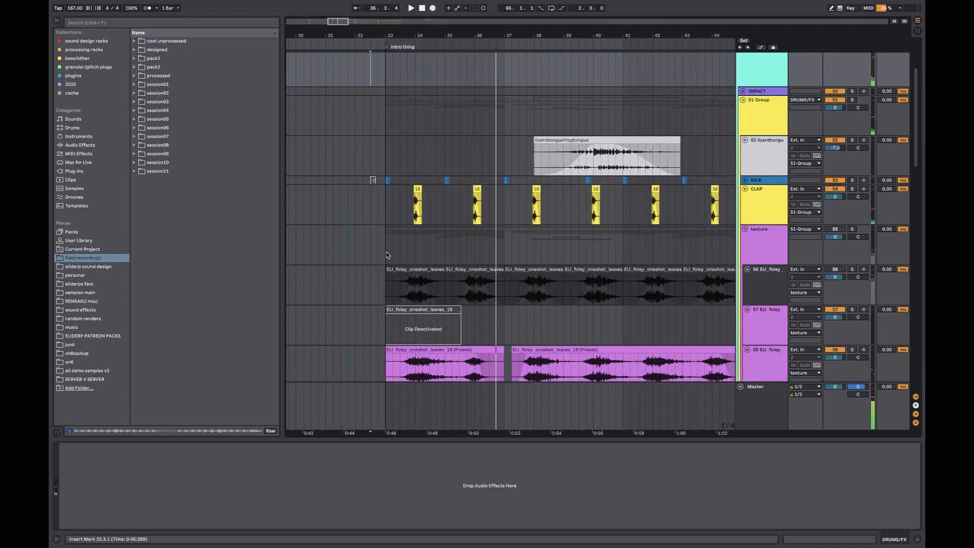
# Switch the texture group's output back on
pyautogui.click(373, 236)
pyautogui.click(780, 239)
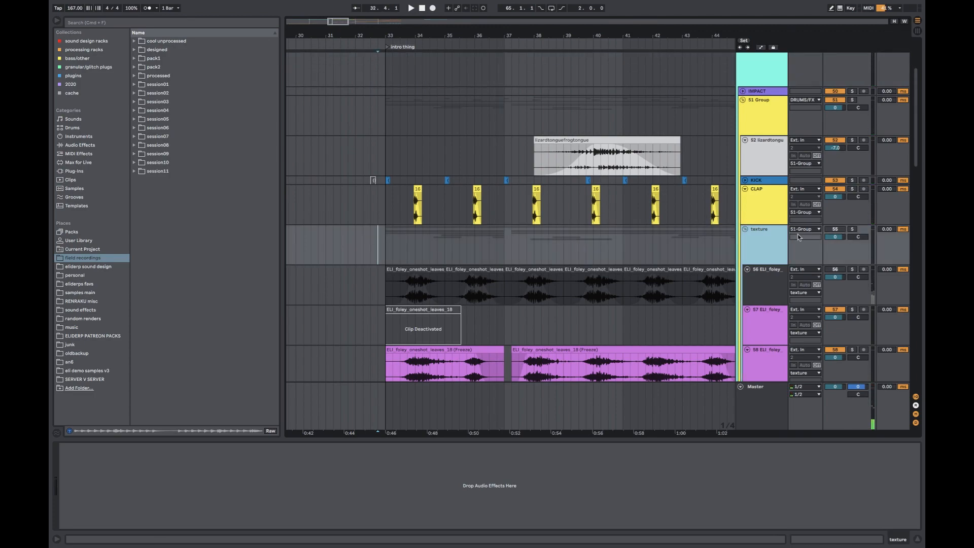
pyautogui.click(832, 229)
# Select the first leaves clip on track 56 at bar 33 and solo that track
pyautogui.scroll(-5, 383, 246)
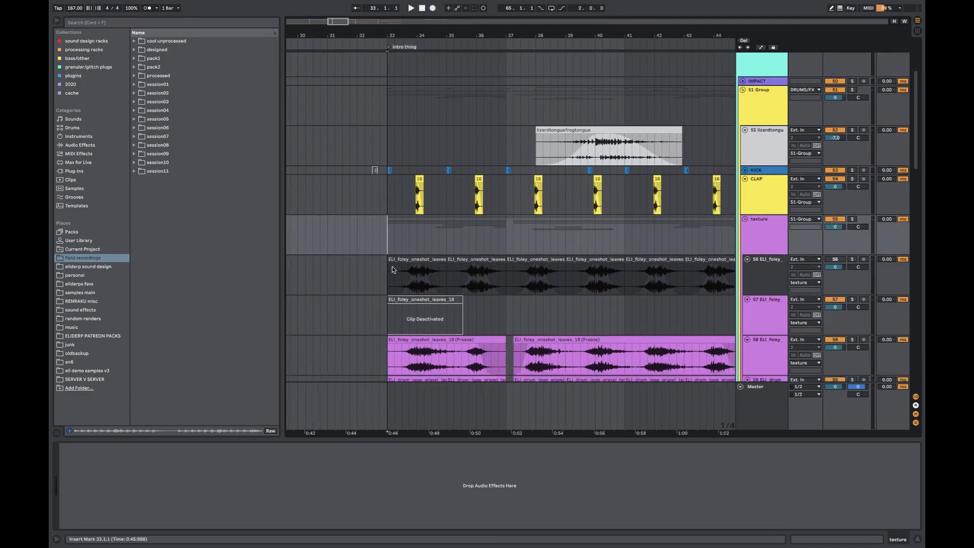
pyautogui.hscroll(-2, 392, 266)
pyautogui.click(776, 244)
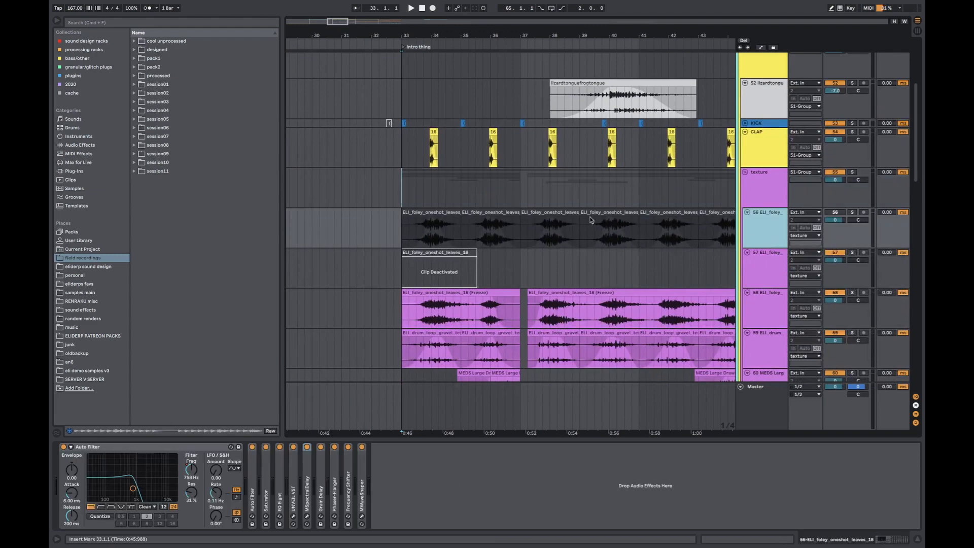
pyautogui.hscroll(3, 532, 228)
pyautogui.scroll(2, 532, 228)
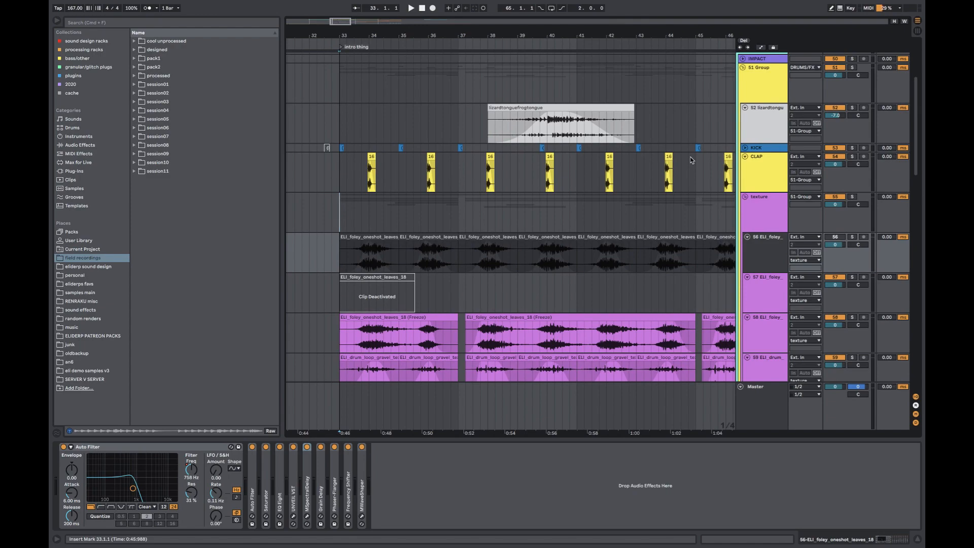
pyautogui.click(381, 237)
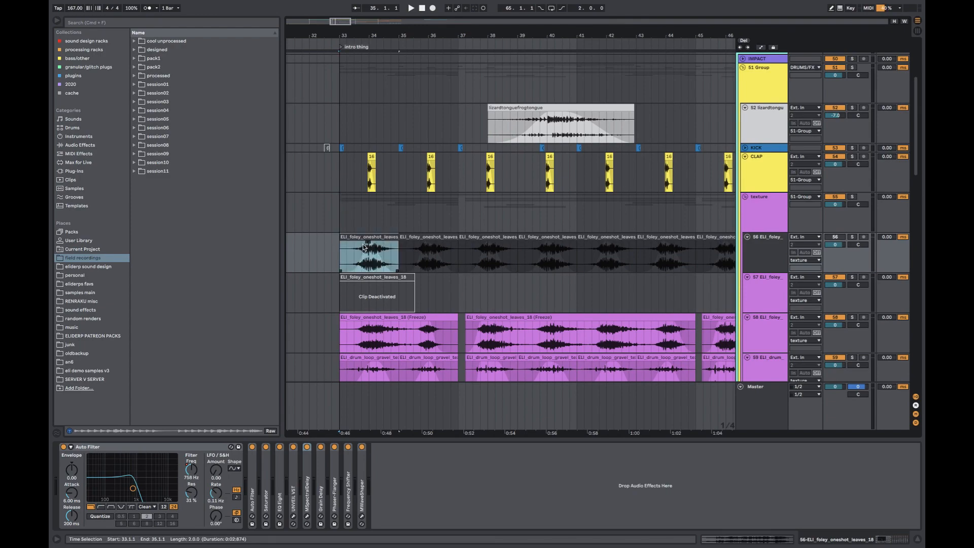
pyautogui.scroll(5, 344, 253)
pyautogui.hscroll(-2, 343, 253)
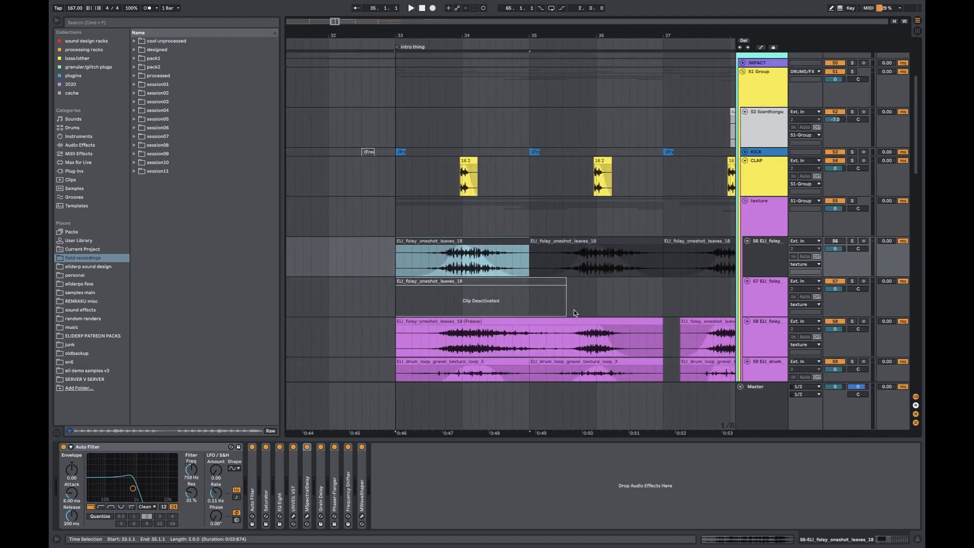
pyautogui.click(757, 243)
pyautogui.click(852, 240)
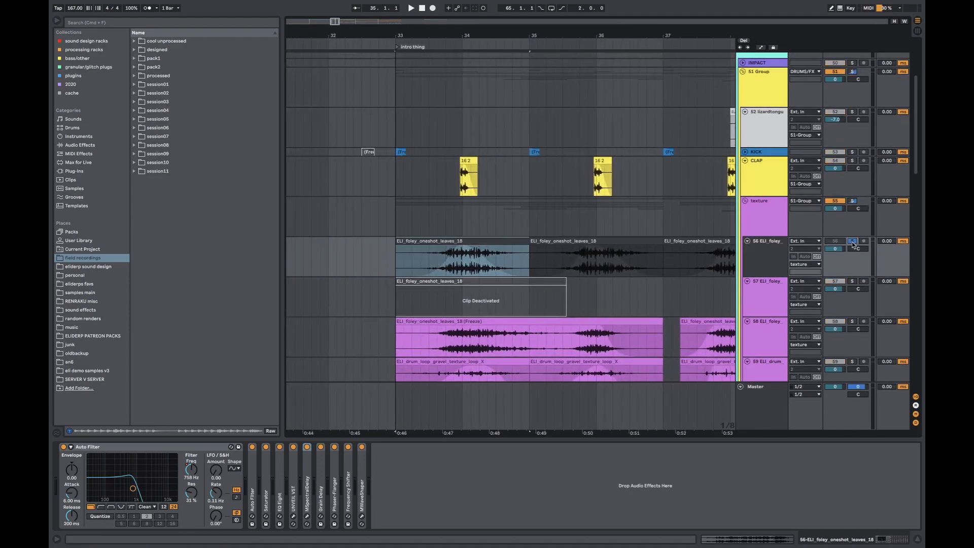
# Play the soloed track 56 from 33.3.1 and switch off its MSpectralDelay effect
pyautogui.scroll(-9, 481, 243)
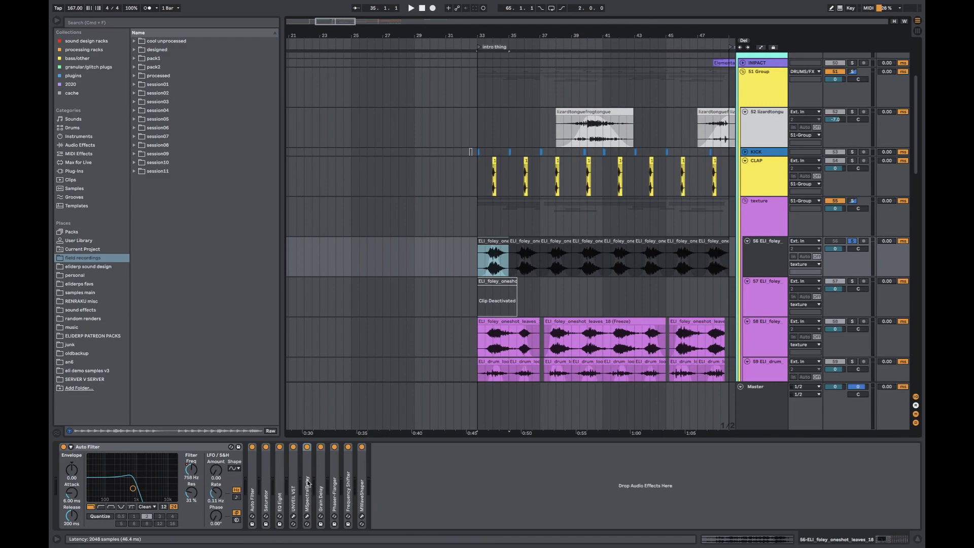
pyautogui.click(485, 256)
pyautogui.press('space')
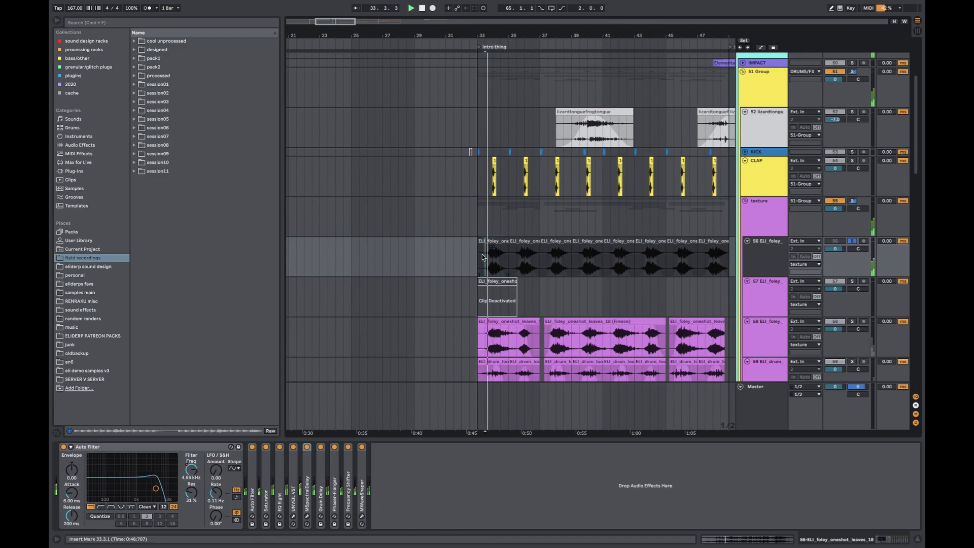
pyautogui.doubleClick(306, 470)
pyautogui.doubleClick(340, 446)
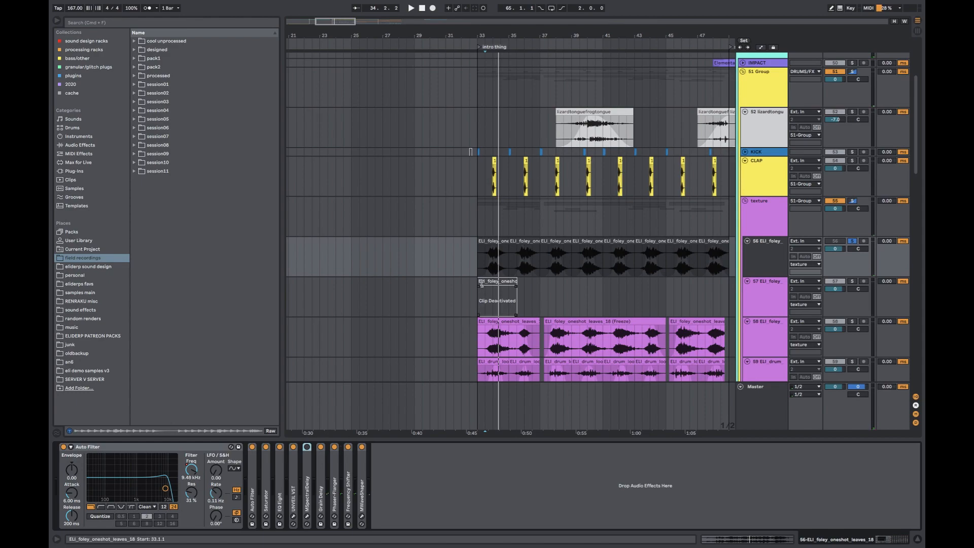
# Play the soloed track 56 from 33.1.1 and unfold its Grain Delay effect
pyautogui.click(481, 285)
pyautogui.press('space')
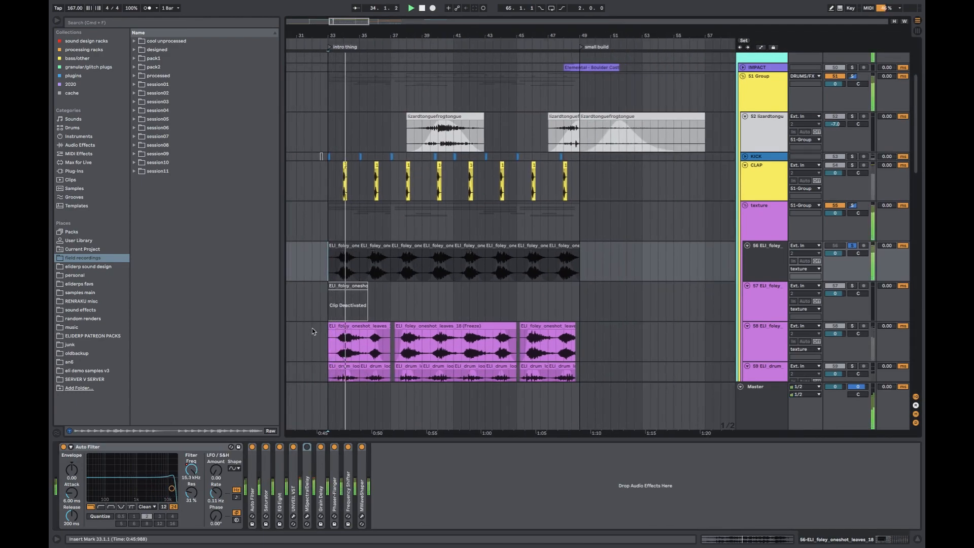
pyautogui.doubleClick(322, 484)
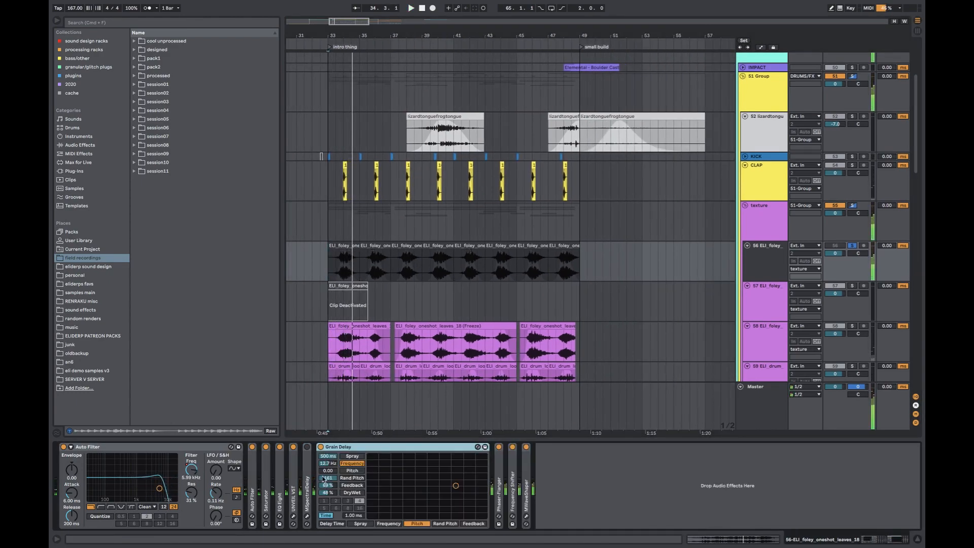
pyautogui.press('space')
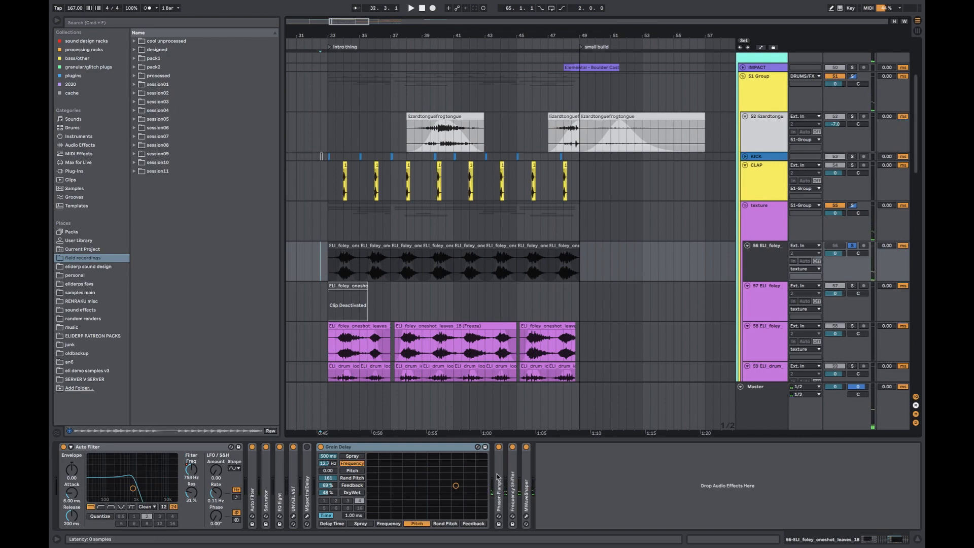
# Unfold the Phaser-Flanger, Frequency Shifter and MWaveShaper effects on track 56 to show their settings
pyautogui.doubleClick(498, 476)
pyautogui.doubleClick(709, 479)
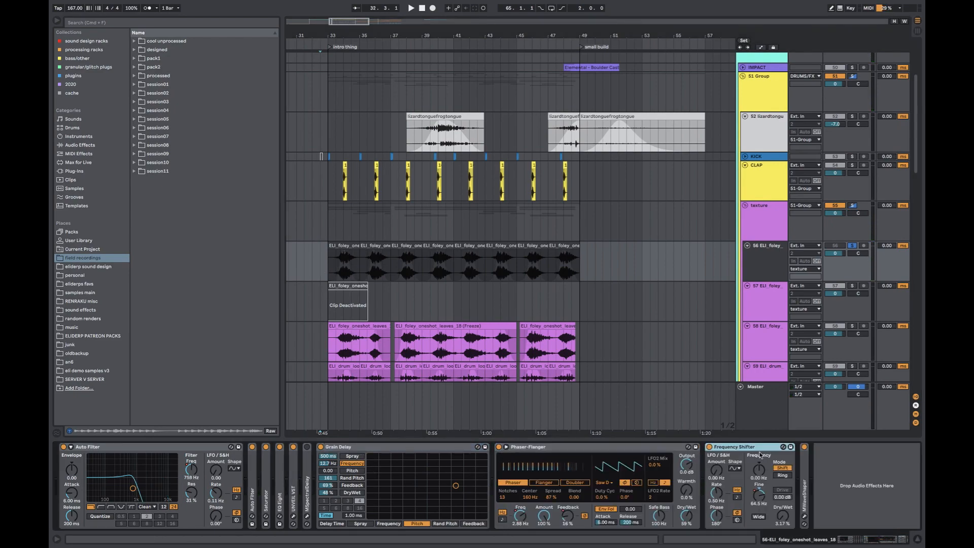
pyautogui.doubleClick(804, 466)
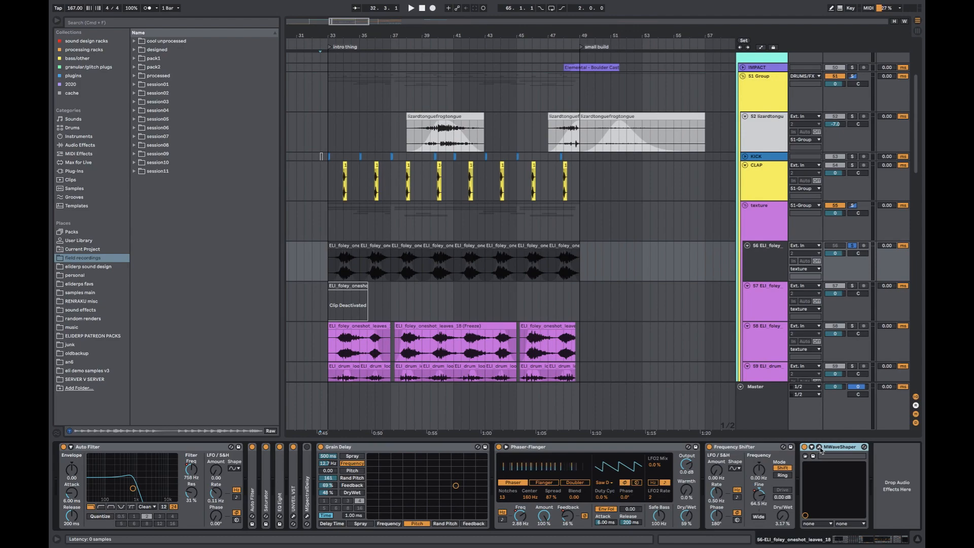
# Group all of track 56's effects into an audio effect rack and delete MSpectralDelay from it
pyautogui.click(151, 448)
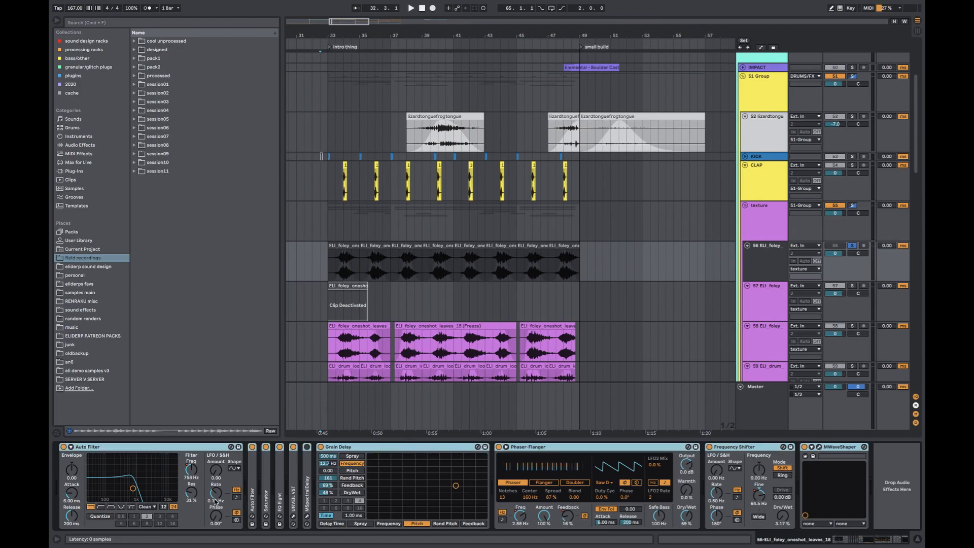
pyautogui.press('super+g')
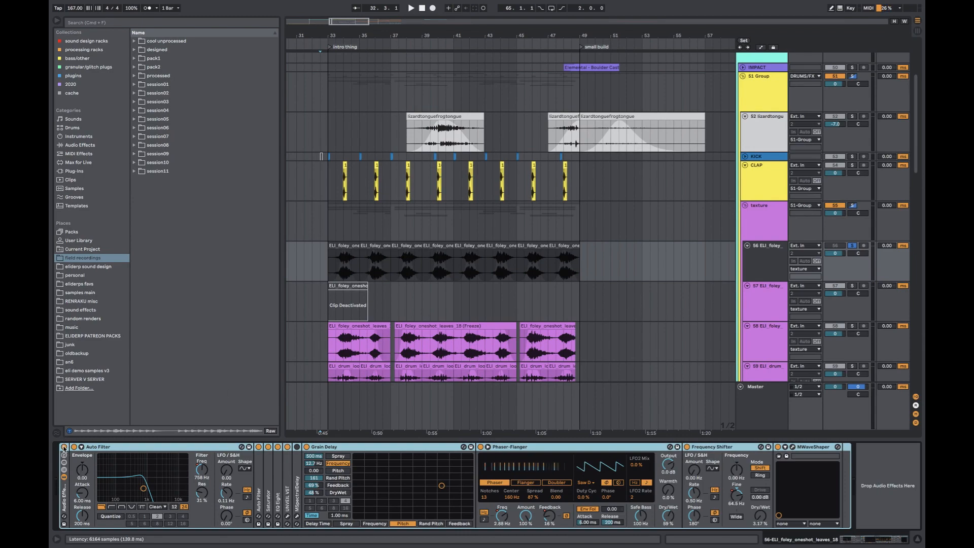
pyautogui.click(297, 465)
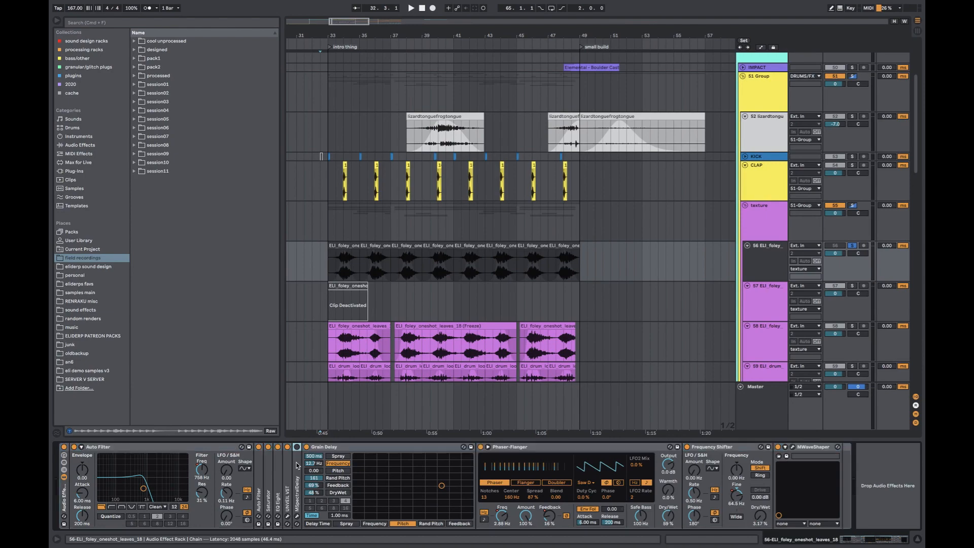
pyautogui.press('Delete')
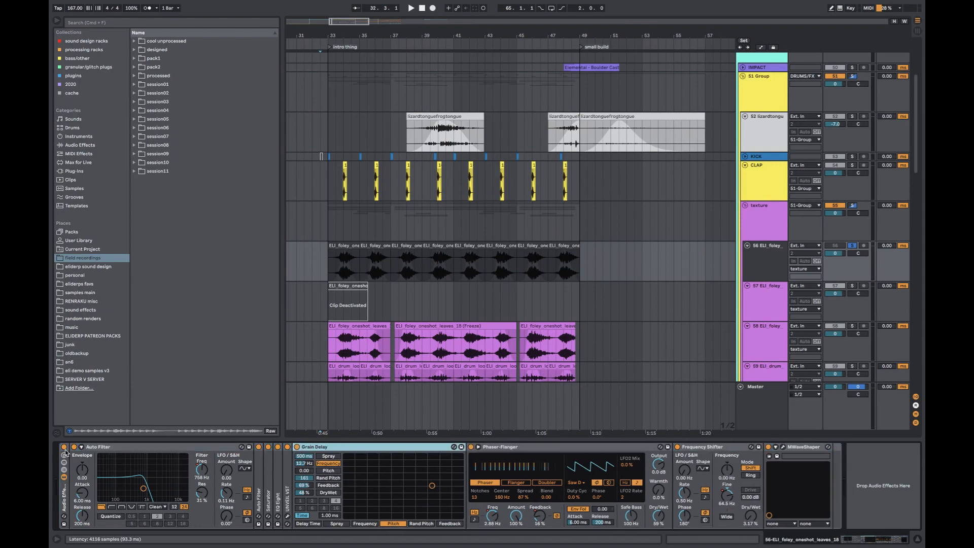
# Switch off track 56's effect rack, then solo the CLAP track and briefly play it from 33.1.1
pyautogui.click(64, 446)
pyautogui.click(348, 245)
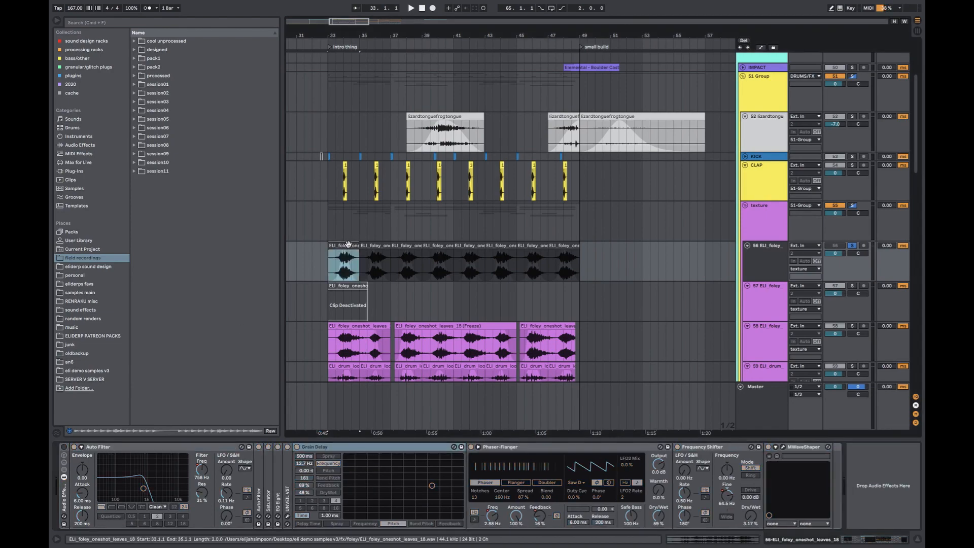
pyautogui.scroll(3, 348, 245)
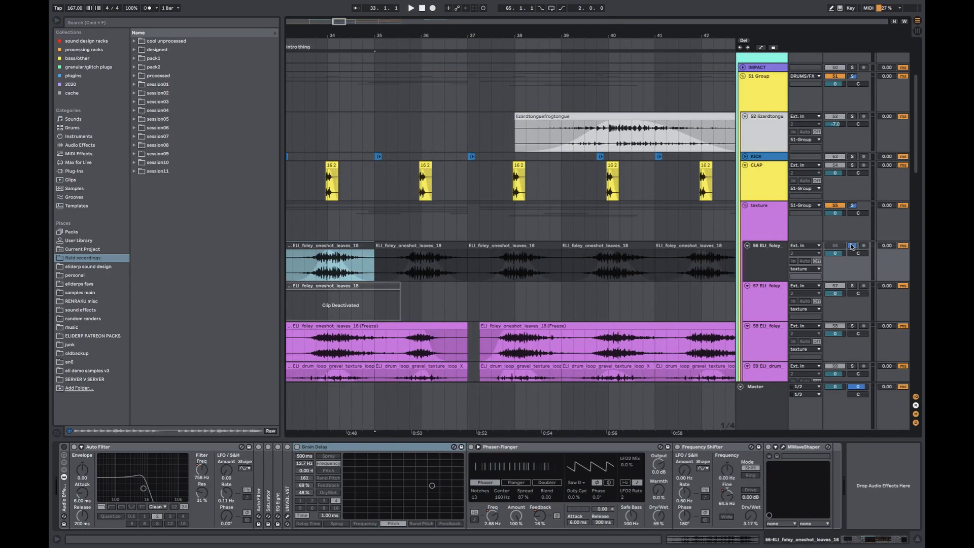
pyautogui.hscroll(-5, 852, 247)
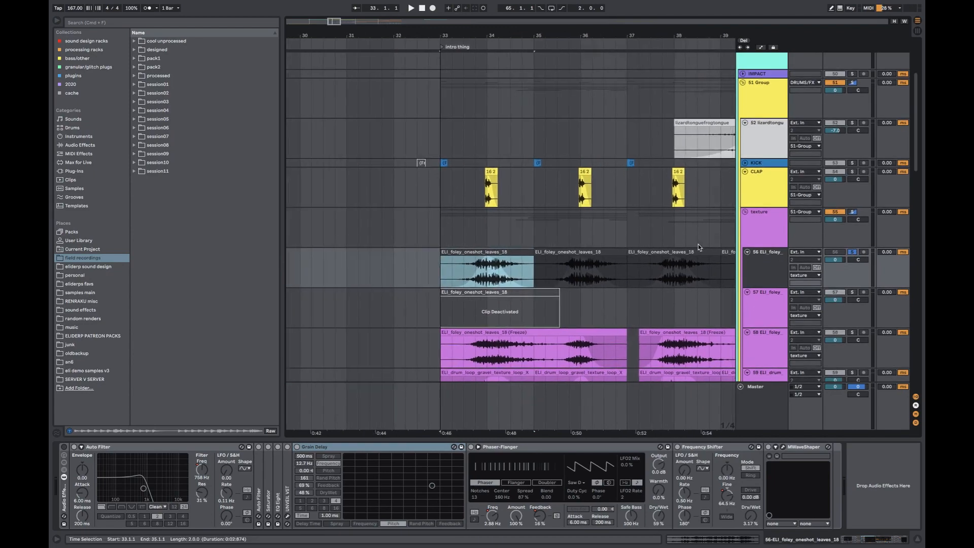
pyautogui.click(851, 172)
pyautogui.press('space')
pyautogui.press('space')
# Group all effects on the CLAP track into an audio effect rack and switch that rack off
pyautogui.click(782, 194)
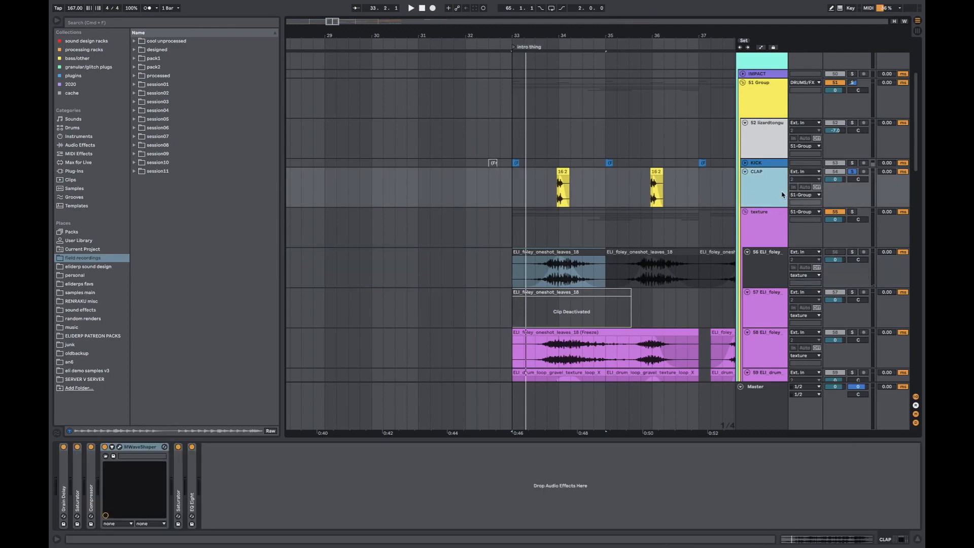
pyautogui.click(198, 484)
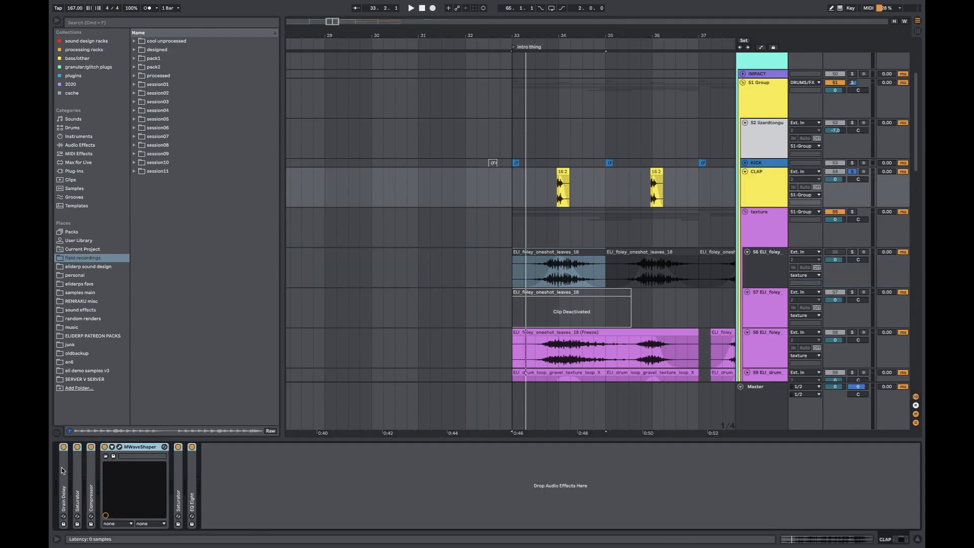
pyautogui.press('super+a')
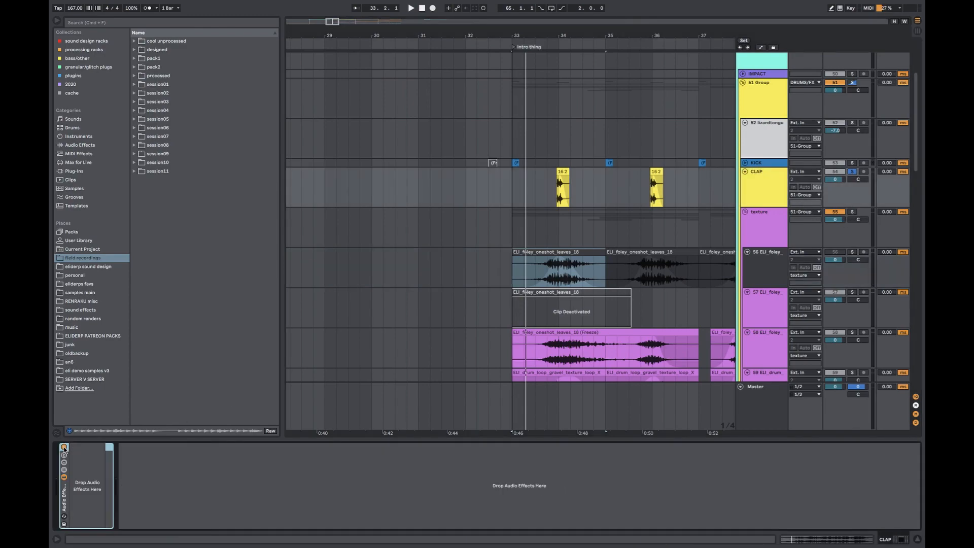
pyautogui.press('super+g')
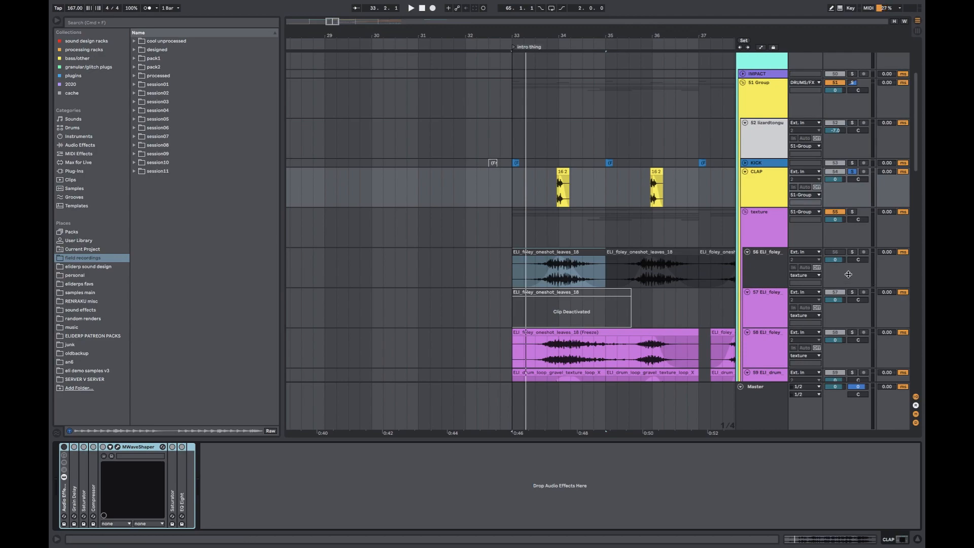
# Solo track 56 together with the CLAP track and play both from 33.1.1
pyautogui.click(851, 253)
pyautogui.press('space')
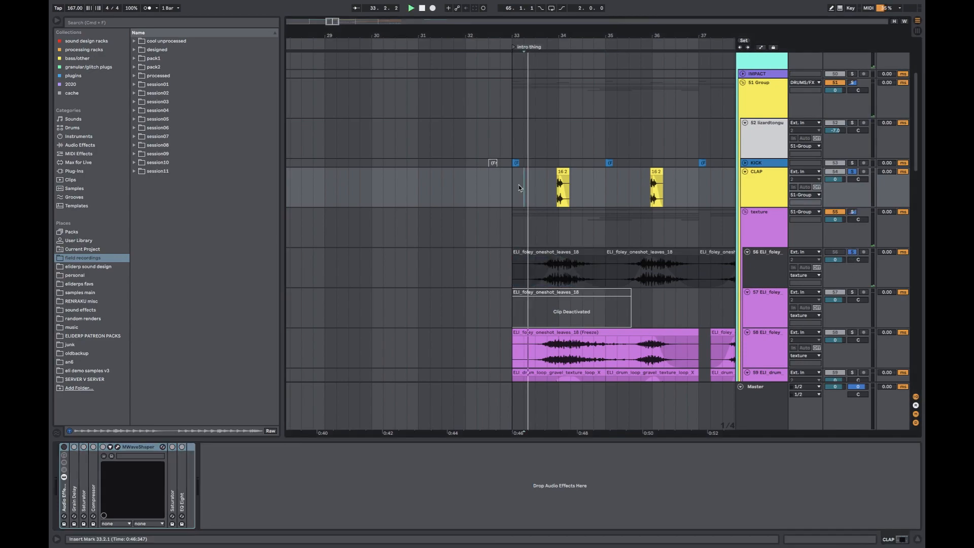
pyautogui.click(358, 198)
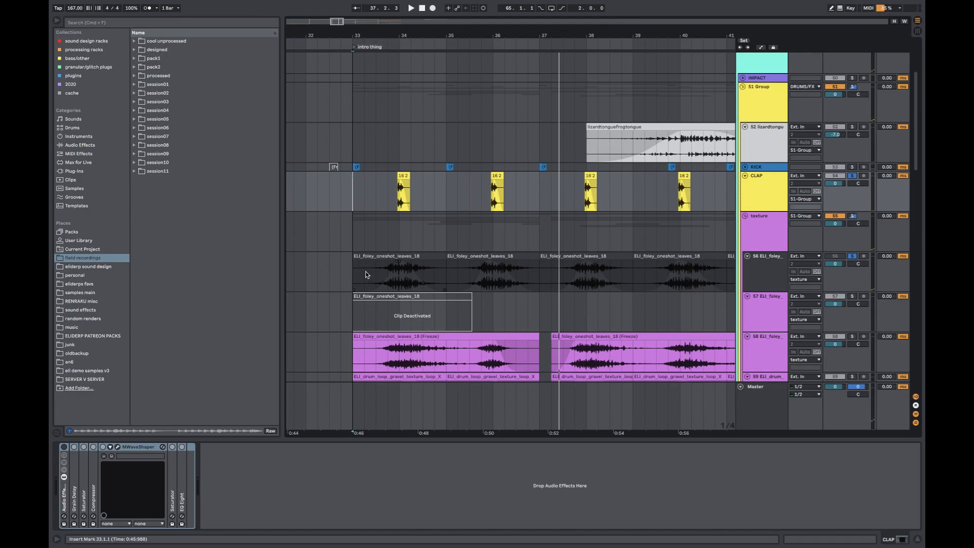
# Switch track 56's effect rack back on, but turn off every effect in it except the two Auto Filters
pyautogui.click(777, 276)
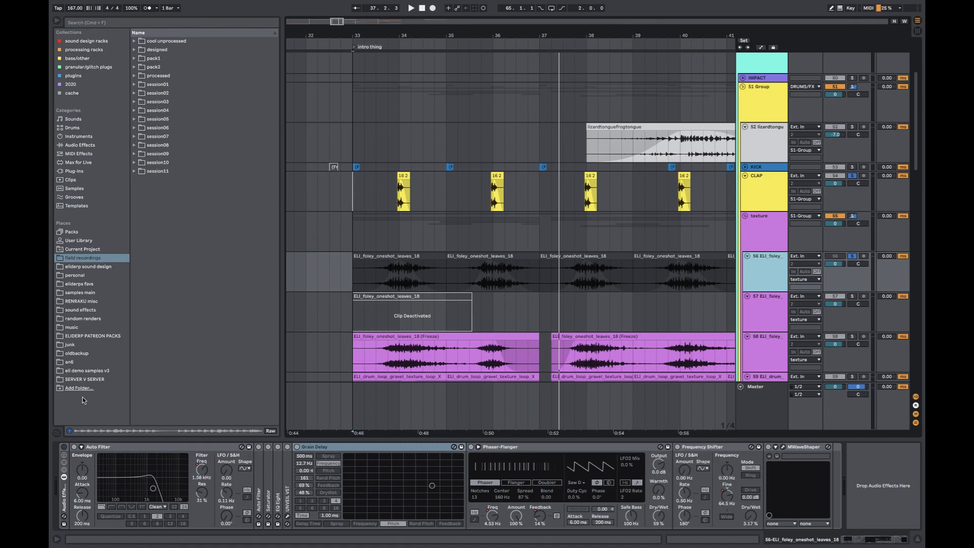
pyautogui.click(63, 446)
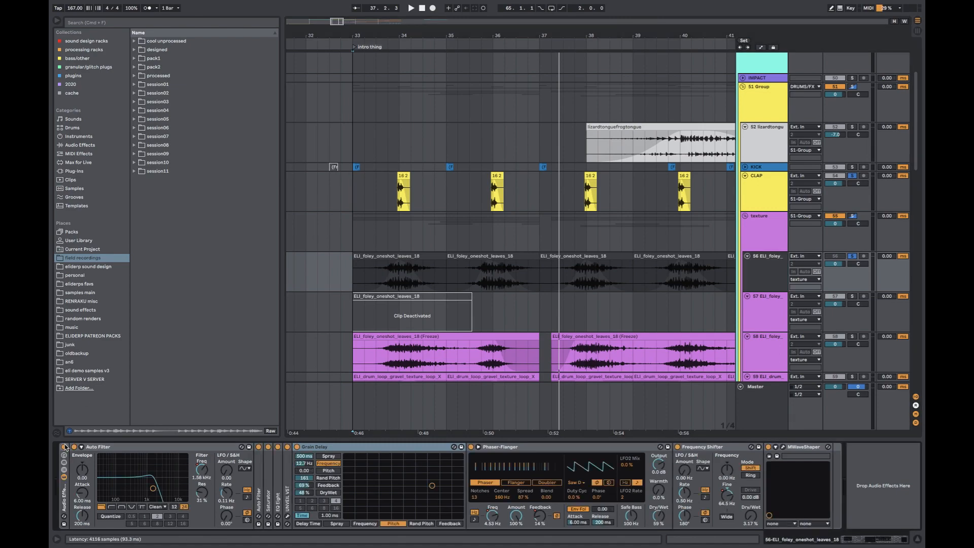
pyautogui.click(268, 448)
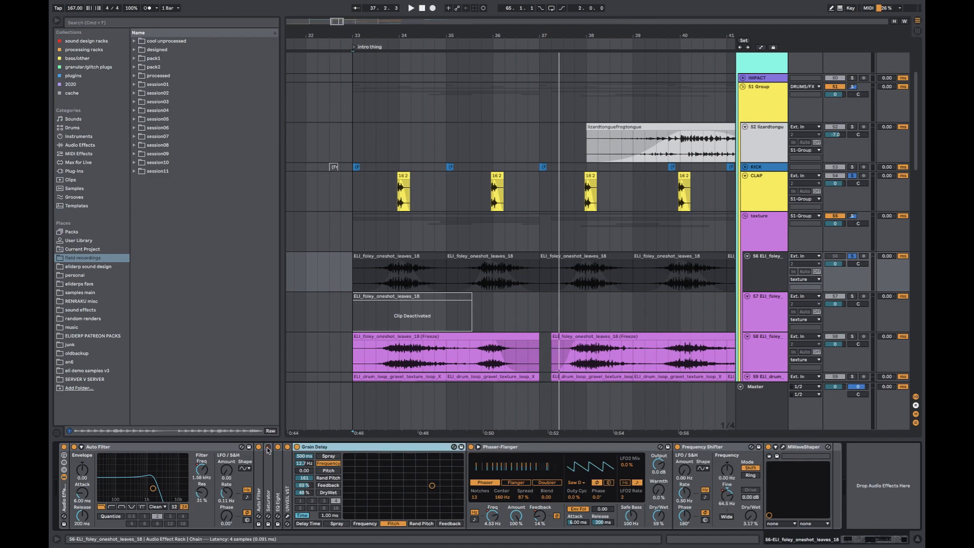
pyautogui.click(297, 446)
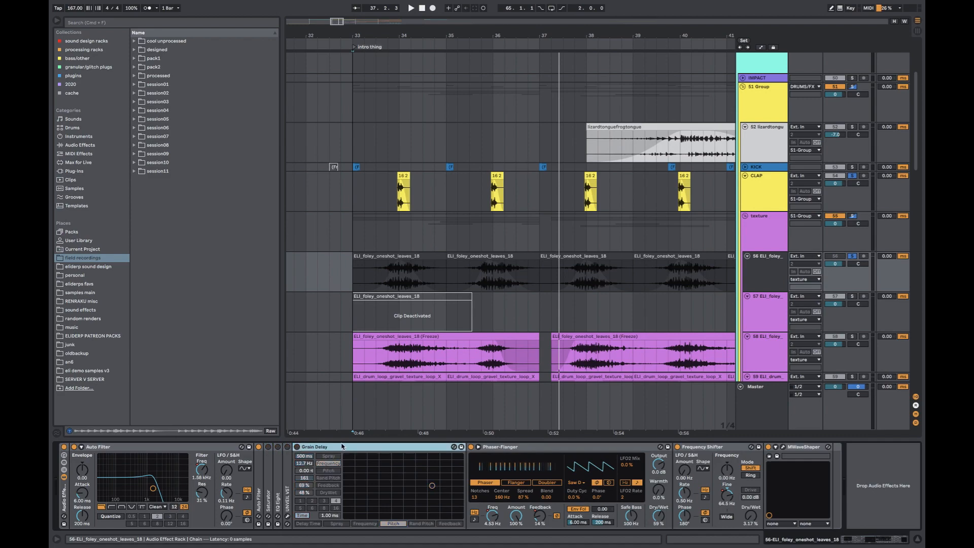
pyautogui.click(471, 447)
pyautogui.click(677, 446)
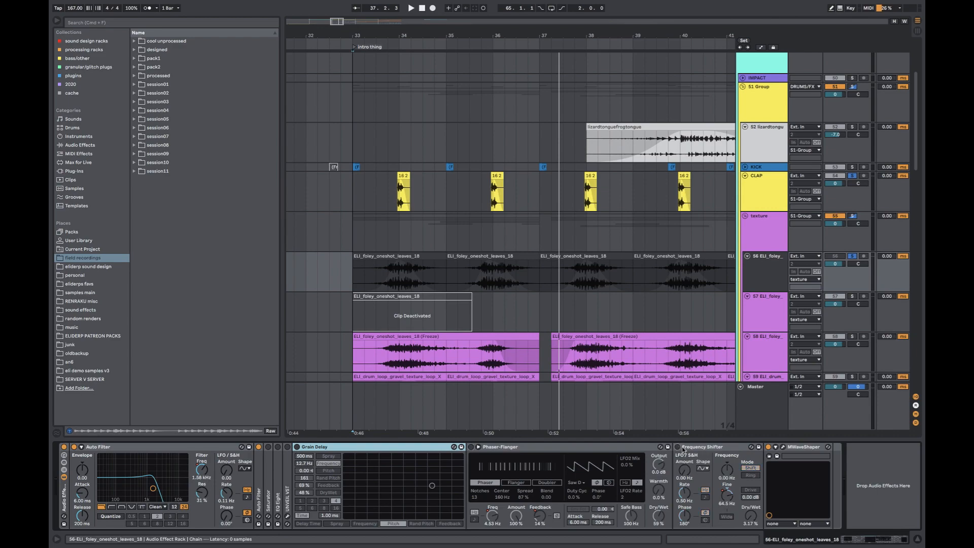
pyautogui.click(768, 447)
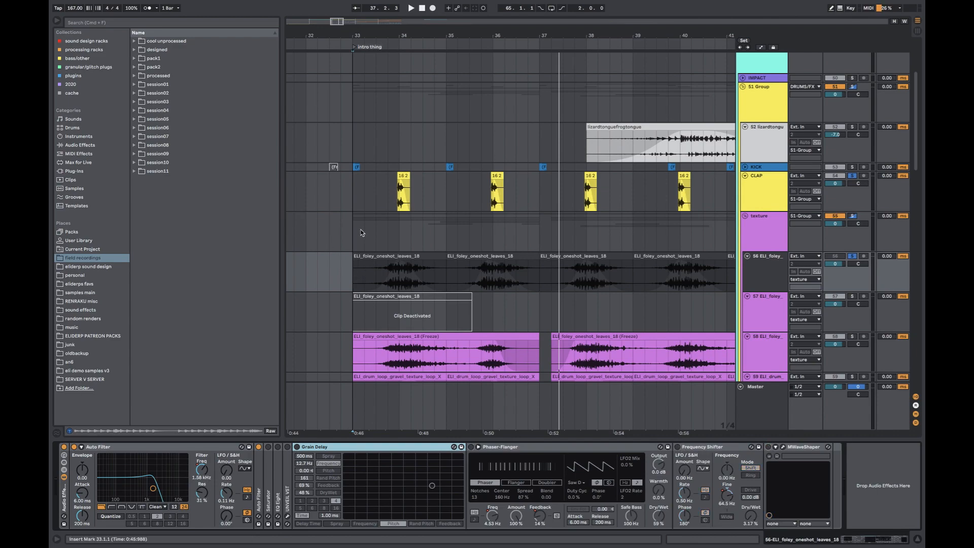
# Play the soloed tracks from 33.1.1 with only the Auto Filters active on track 56
pyautogui.click(369, 276)
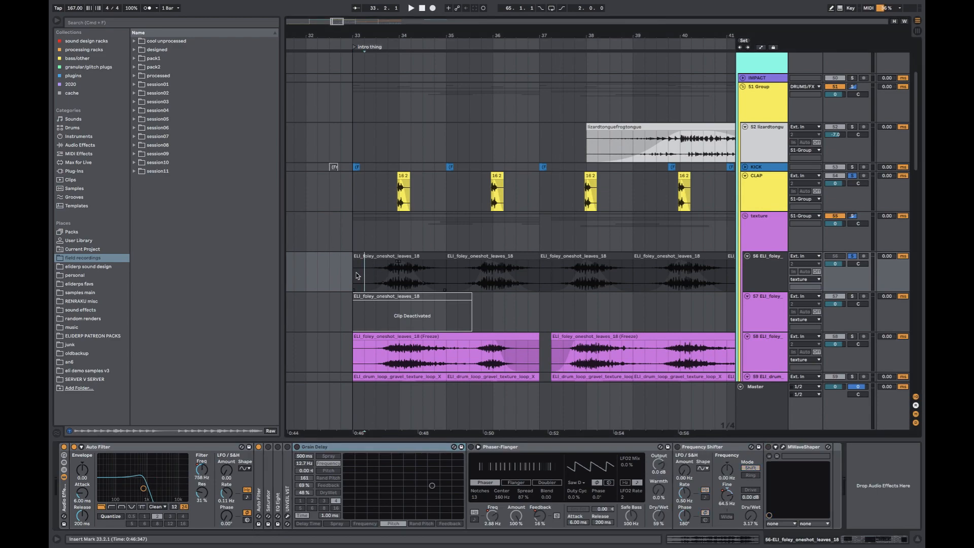
pyautogui.click(350, 231)
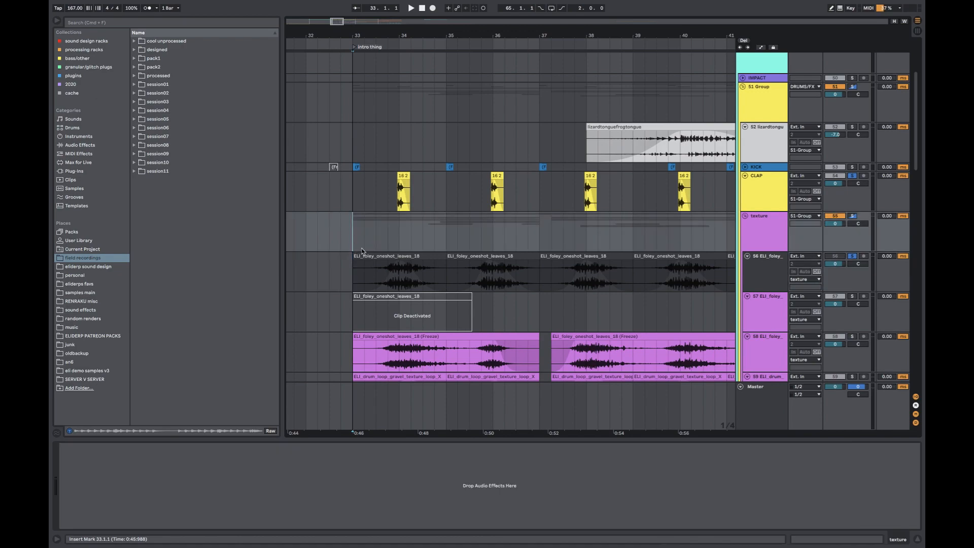
# Show the Saturator and EQ Eight settings on track 56, switching each effect back on and folding it again
pyautogui.click(756, 281)
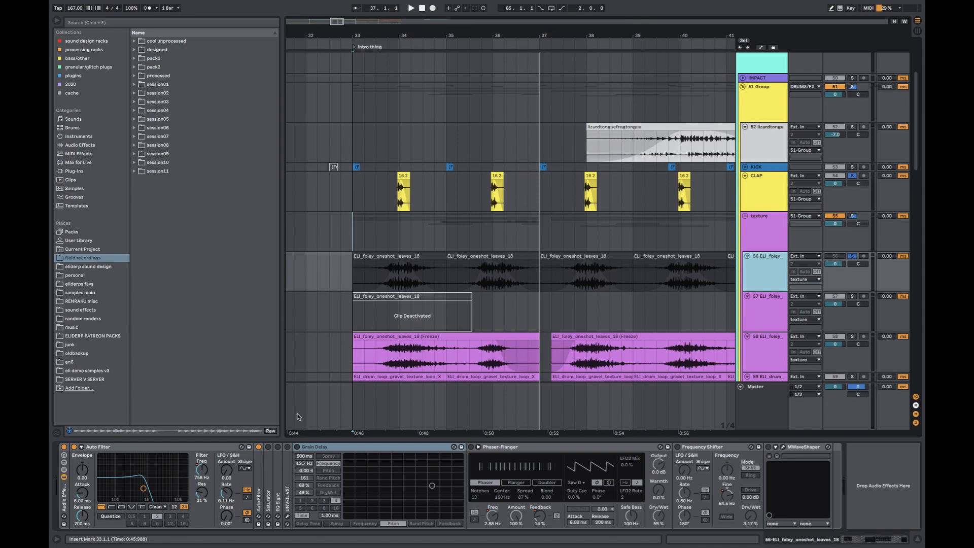
pyautogui.doubleClick(267, 455)
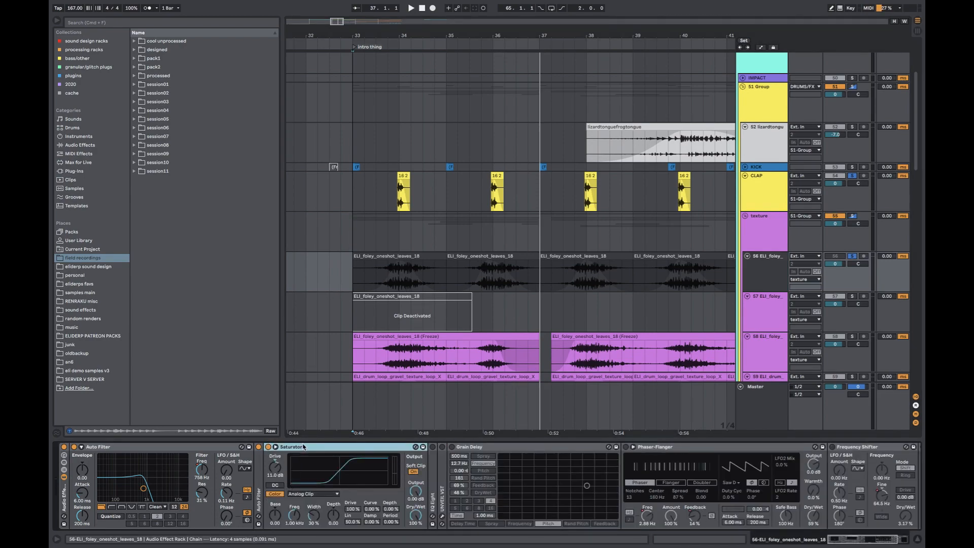
pyautogui.doubleClick(267, 446)
pyautogui.doubleClick(278, 474)
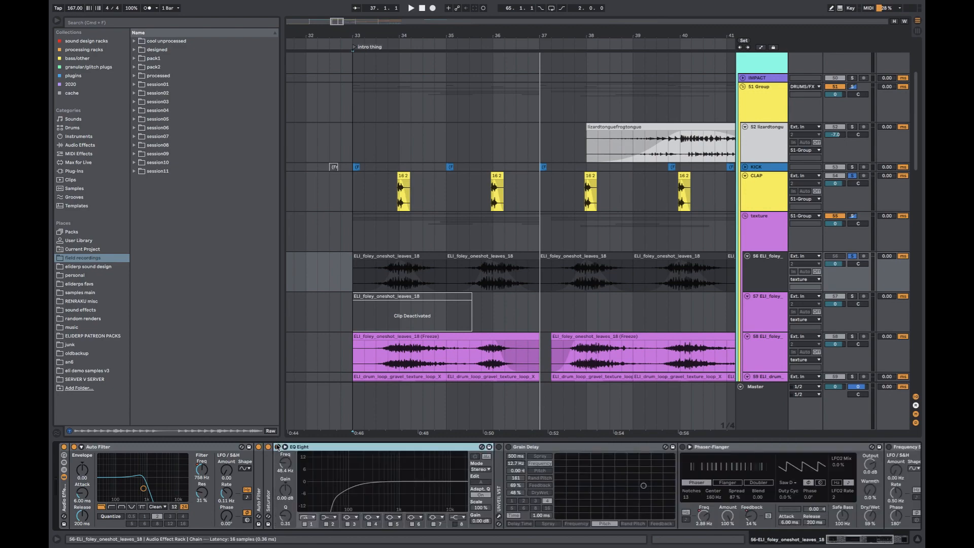
pyautogui.doubleClick(279, 446)
# Switch UNVEIL VST back on in track 56's rack and open its plug-in window, moved clear of the track's clips
pyautogui.doubleClick(287, 447)
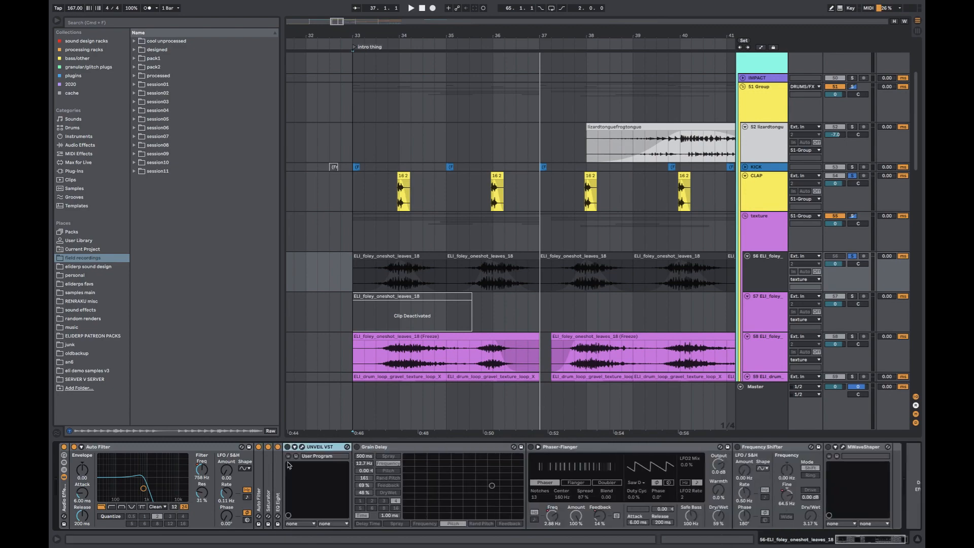
pyautogui.click(288, 447)
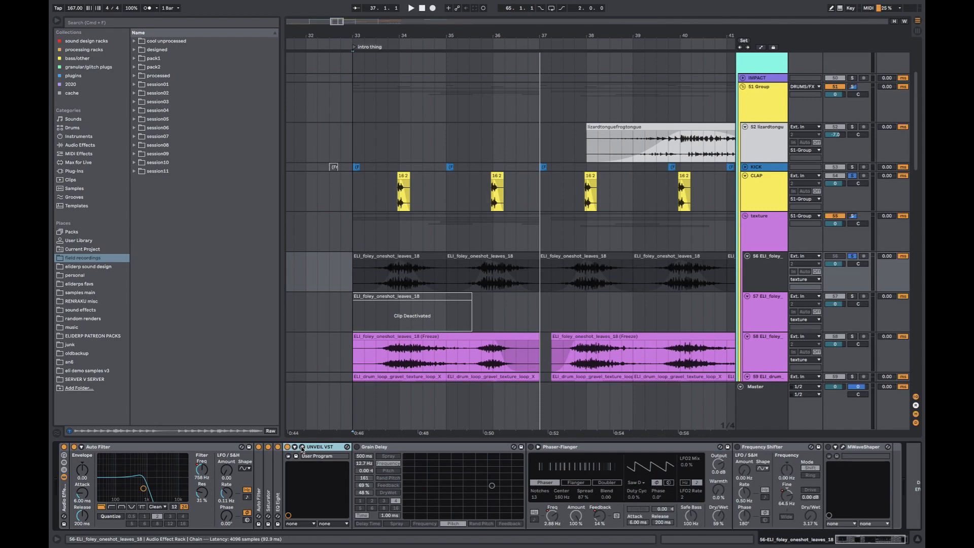
pyautogui.click(303, 447)
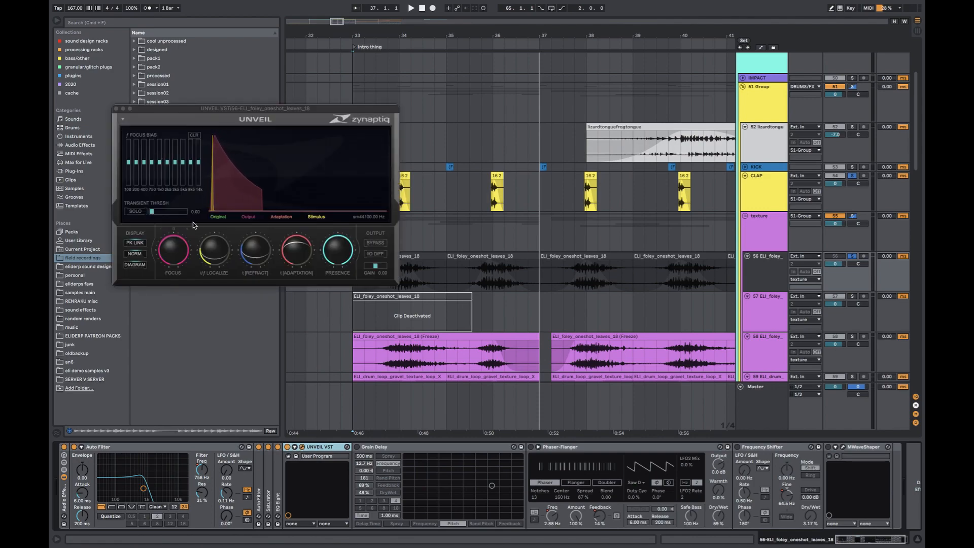
pyautogui.click(167, 111)
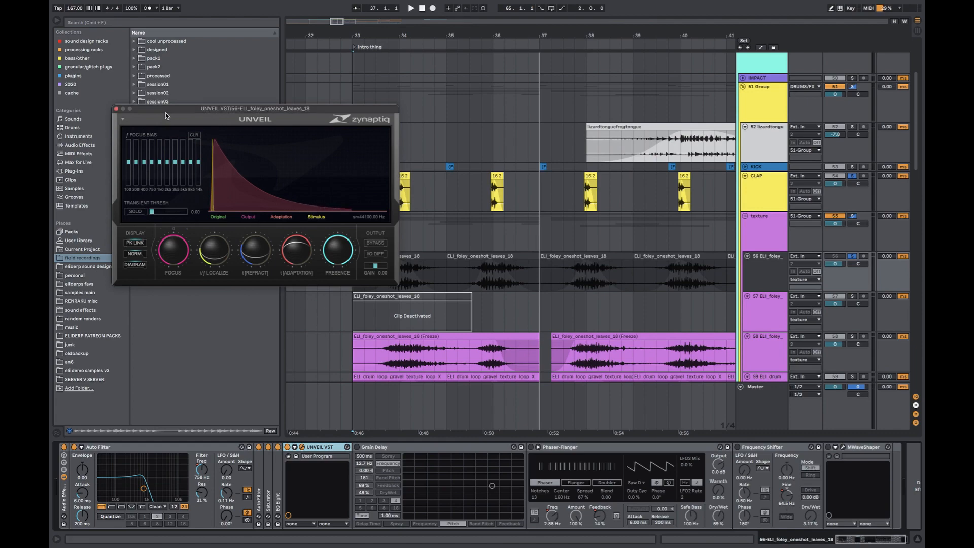
pyautogui.moveTo(190, 108); pyautogui.dragTo(214, 29)
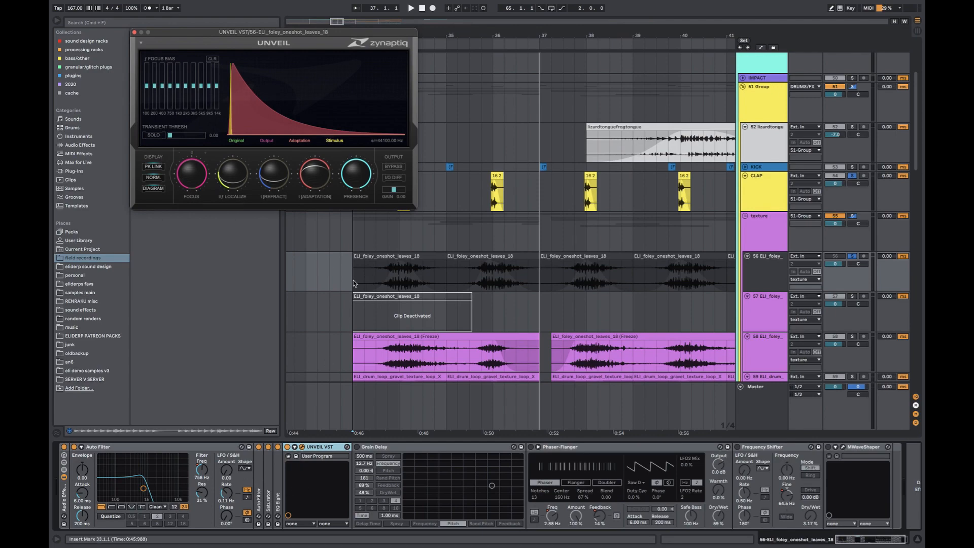
# Play the soloed tracks from 33.3.1 with UNVEIL active
pyautogui.click(375, 274)
pyautogui.press('space')
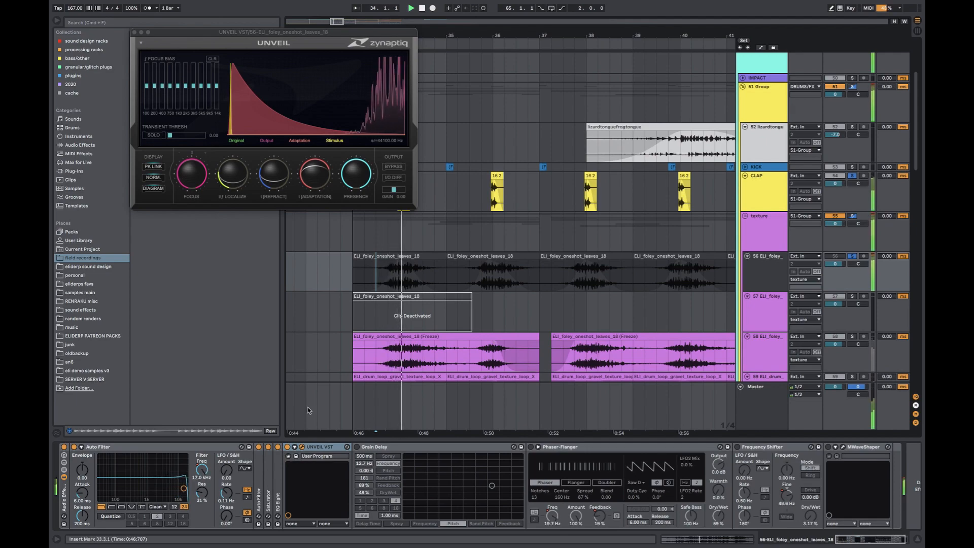
# Stop playback, fold UNVEIL VST in track 56's rack and close its plug-in window
pyautogui.press('space')
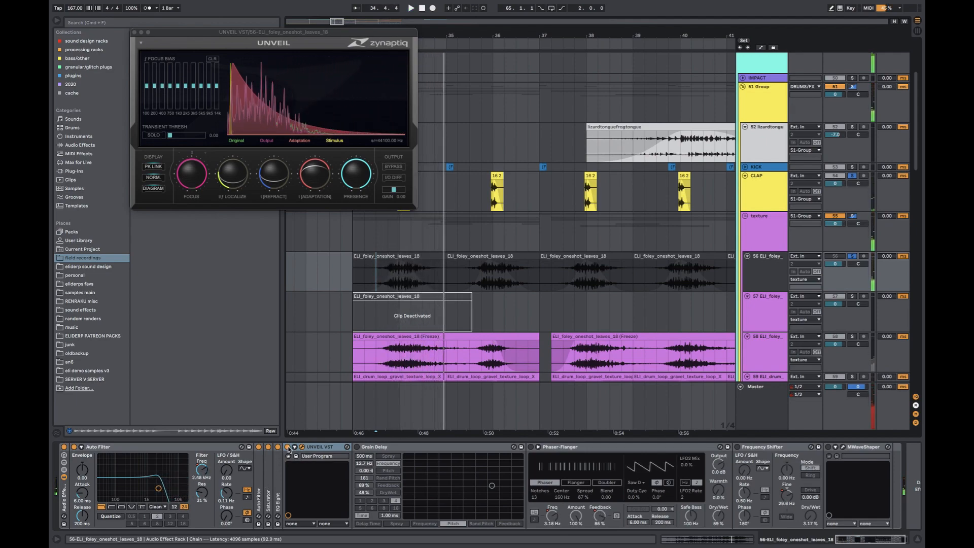
pyautogui.press('space')
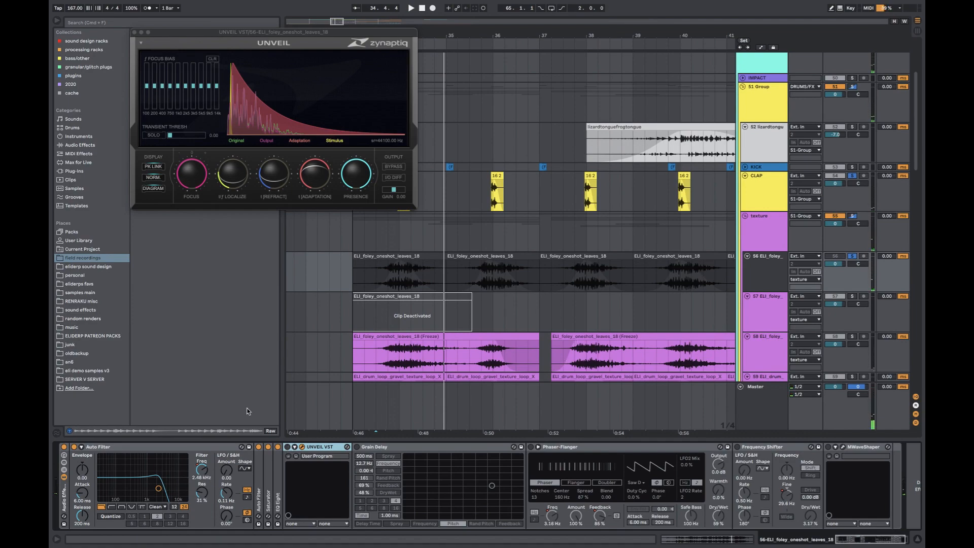
pyautogui.doubleClick(311, 448)
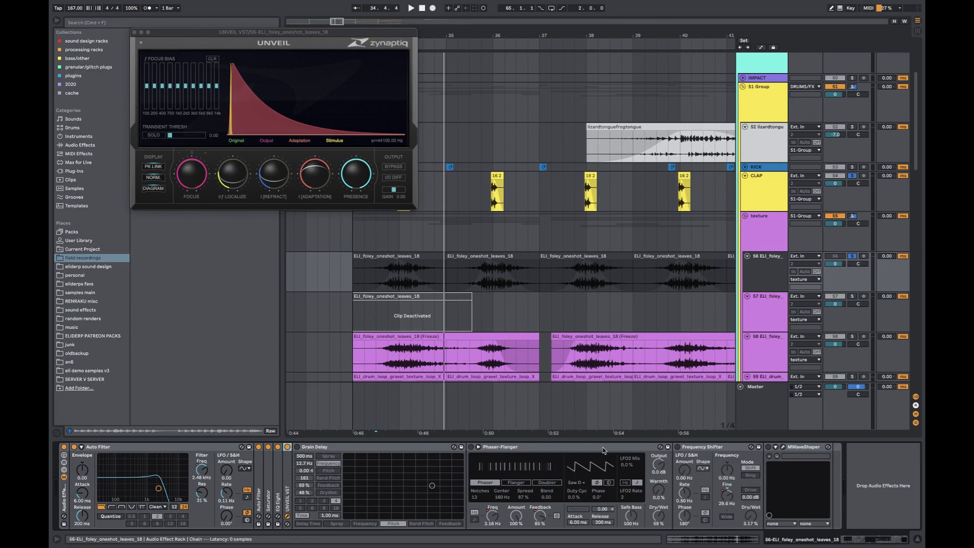
pyautogui.click(134, 32)
# Switch Grain Delay back on in track 56's rack and play the soloed tracks from 33.1.1
pyautogui.click(297, 446)
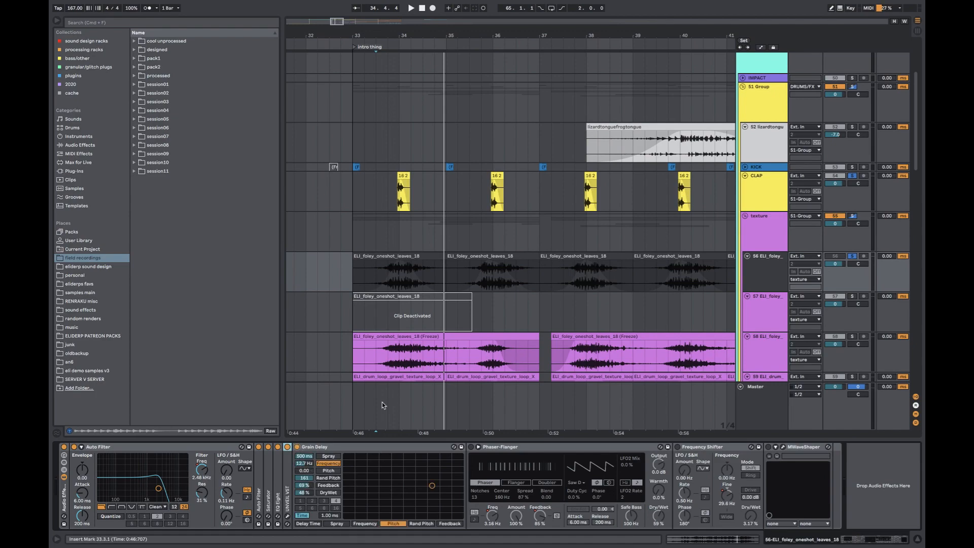
pyautogui.press('space')
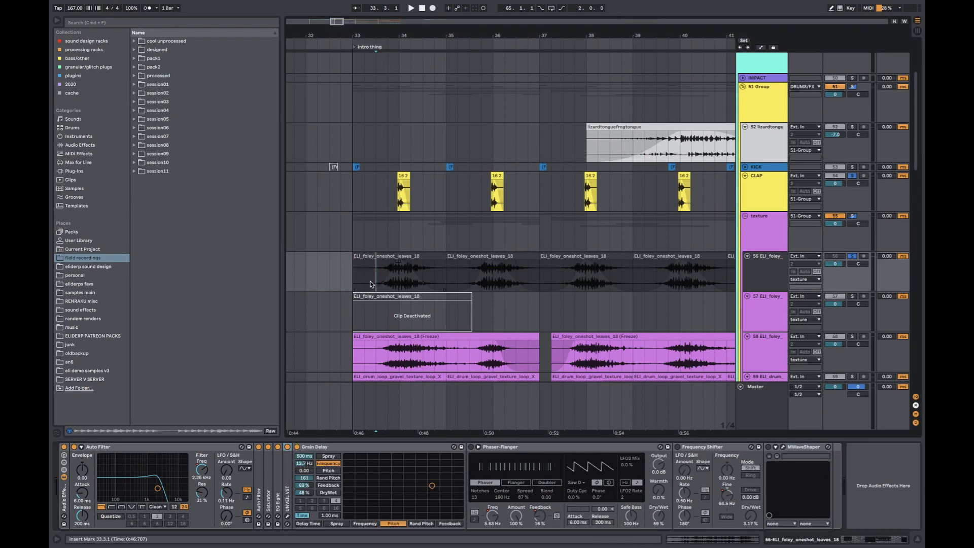
pyautogui.click(369, 283)
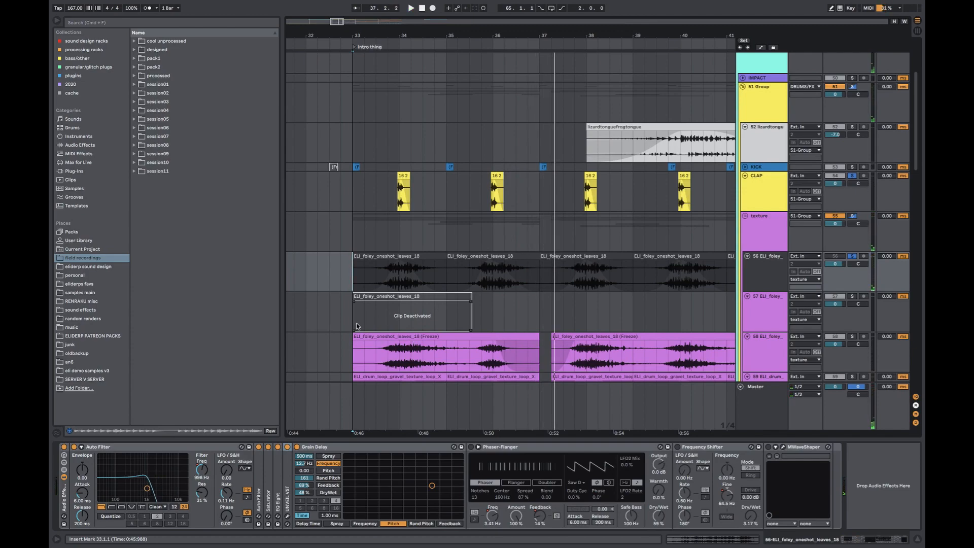
# Fold Grain Delay, switch Phaser-Flanger back on and play the soloed tracks from 33.1.1
pyautogui.doubleClick(330, 448)
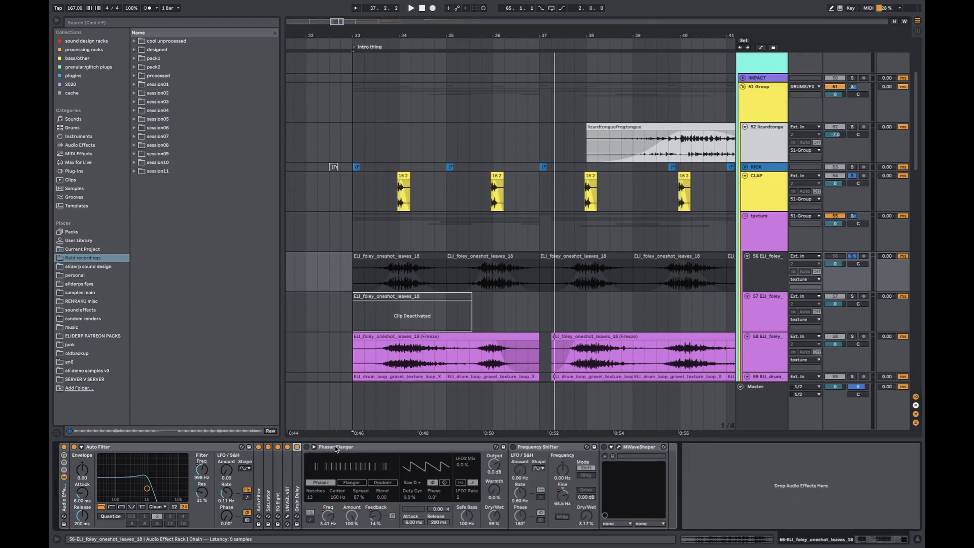
pyautogui.click(306, 447)
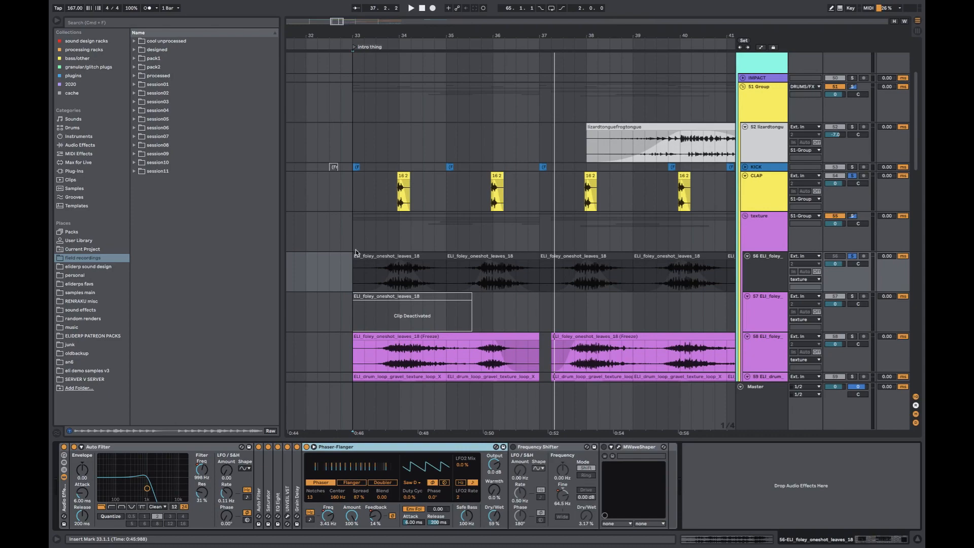
pyautogui.click(365, 263)
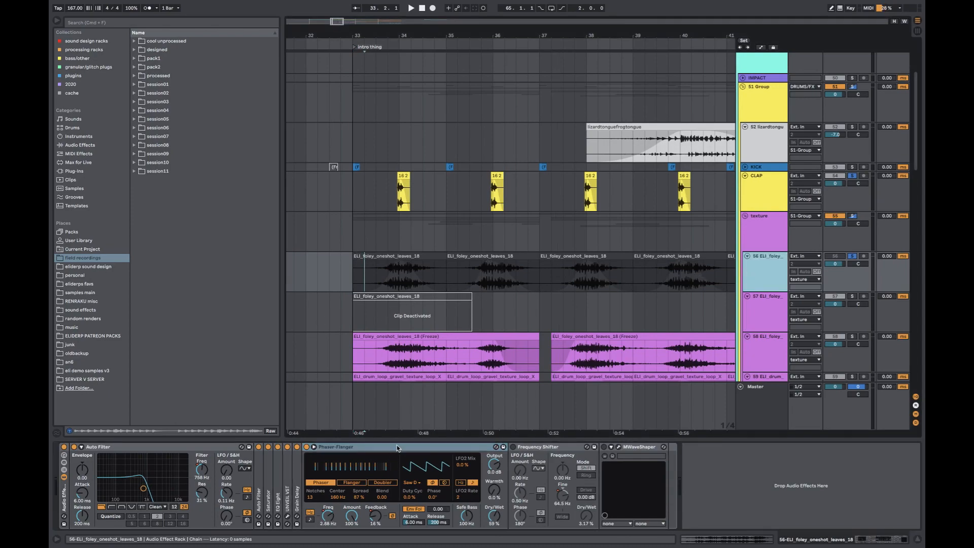
pyautogui.click(382, 450)
pyautogui.click(366, 281)
pyautogui.click(354, 280)
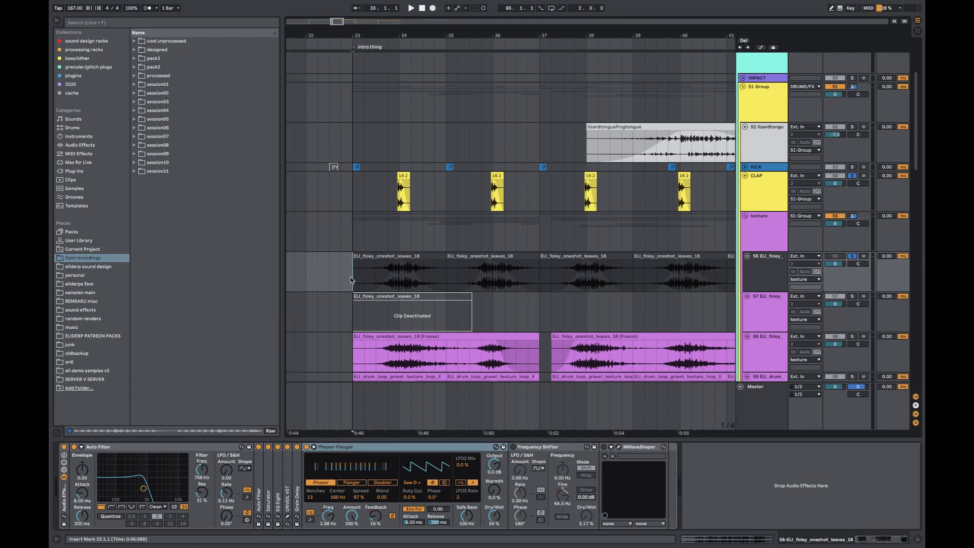
pyautogui.press('space')
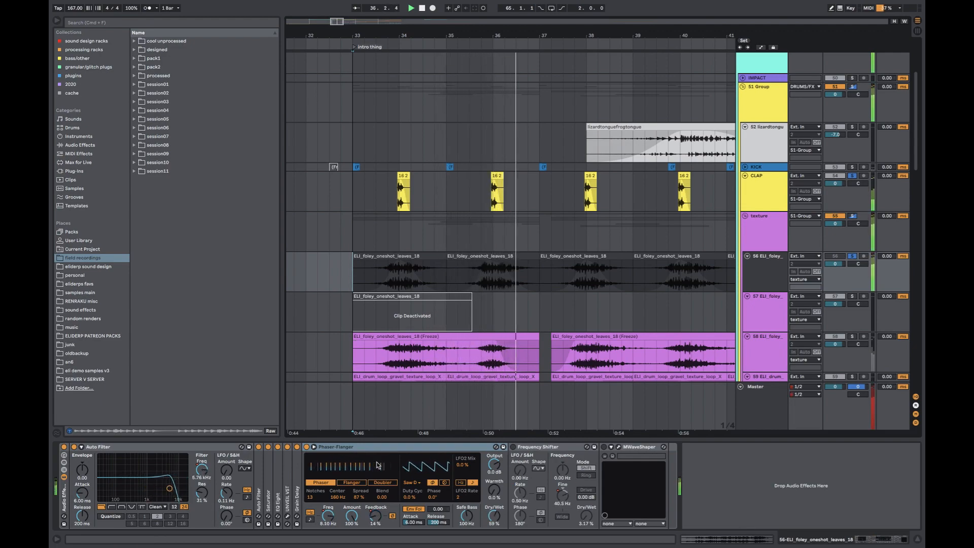
pyautogui.press('space')
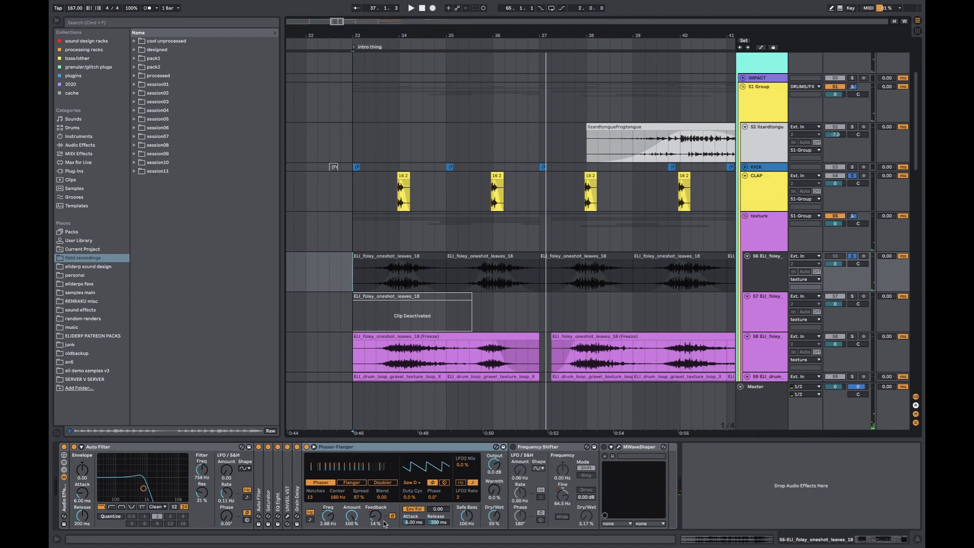
# Try a Phaser-Flanger feedback of about 59% during playback, lower it again and re-enable the overridden automation
pyautogui.moveTo(375, 519); pyautogui.dragTo(375, 472)
pyautogui.press('space')
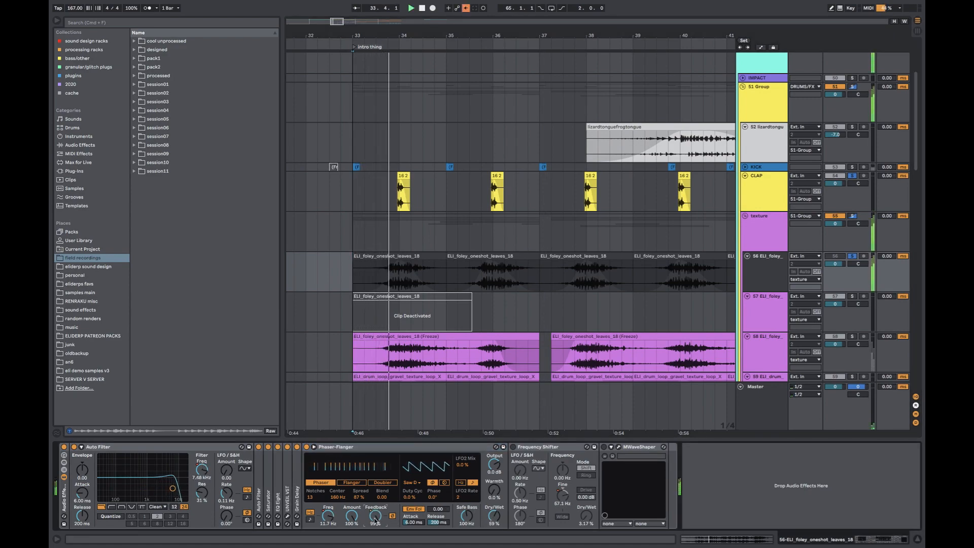
pyautogui.press('space')
pyautogui.moveTo(375, 520); pyautogui.dragTo(375, 546)
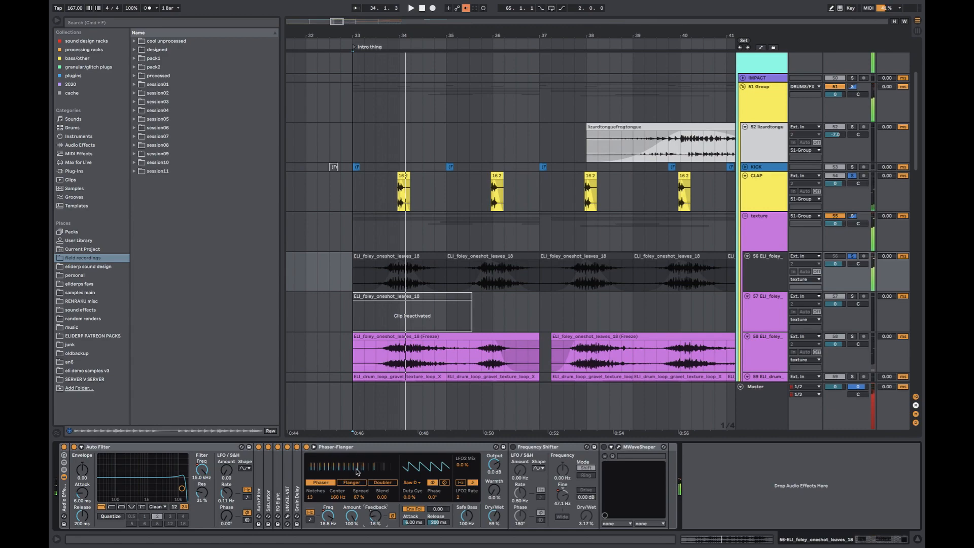
pyautogui.click(466, 10)
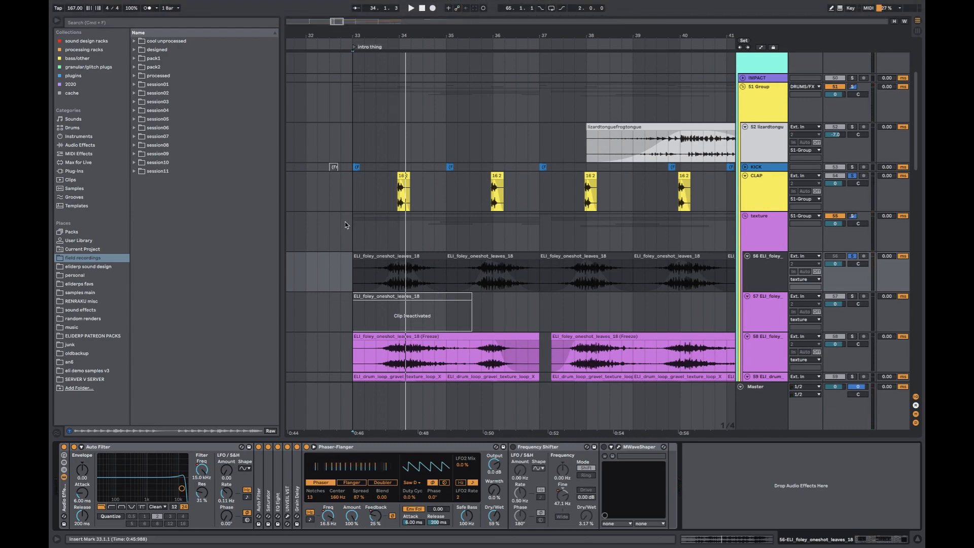
# Fold Phaser-Flanger, switch Frequency Shifter back on and play the soloed tracks from 33.3.1
pyautogui.doubleClick(337, 446)
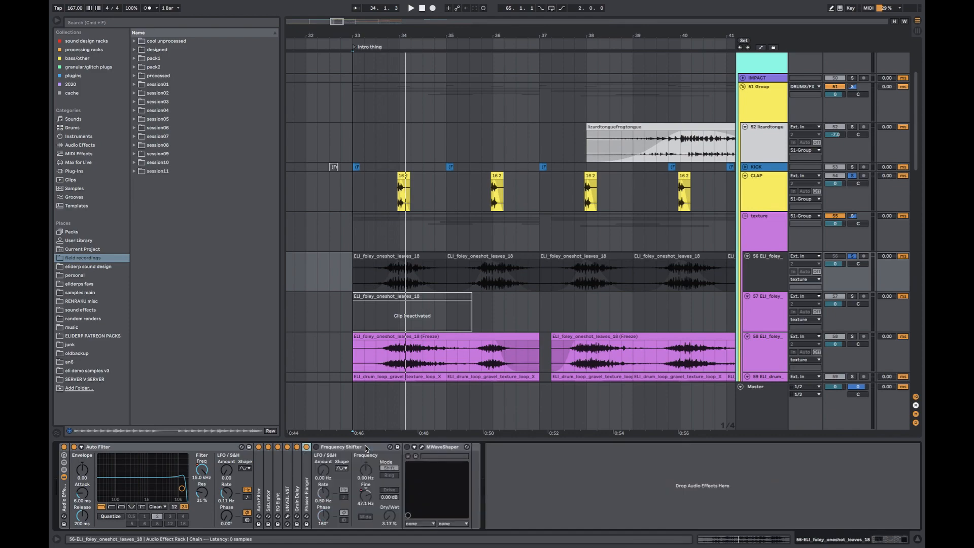
pyautogui.click(316, 447)
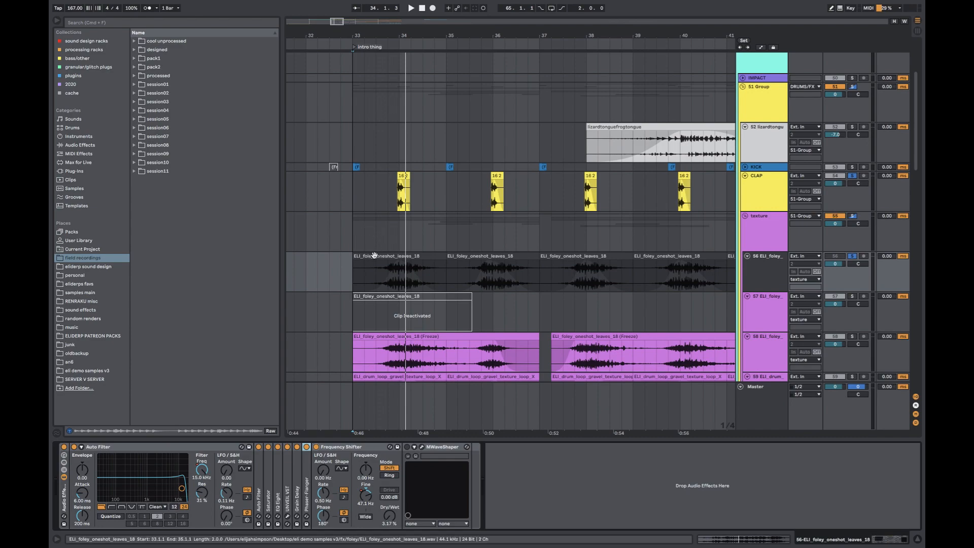
pyautogui.click(371, 272)
pyautogui.press('space')
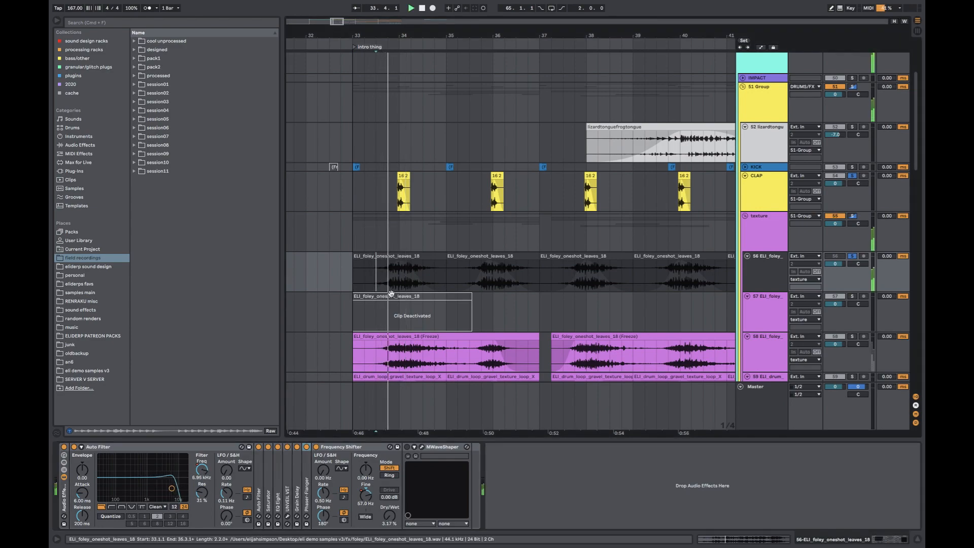
# Fold Frequency Shifter, switch MWaveShaper back on and open its plug-in window
pyautogui.doubleClick(340, 449)
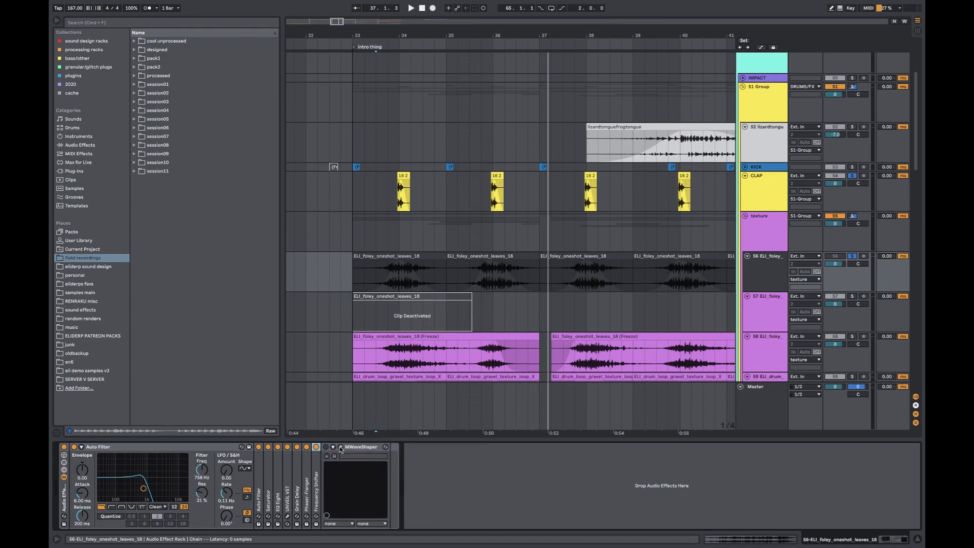
pyautogui.click(326, 447)
pyautogui.click(339, 448)
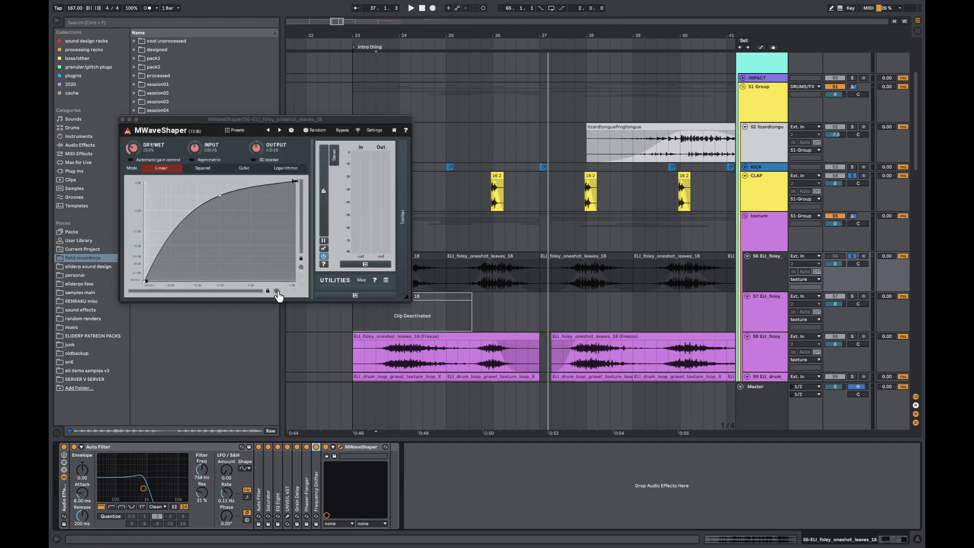
# Examine the low-level start of the MWaveShaper curve close up and close the plug-in window
pyautogui.moveTo(276, 294); pyautogui.dragTo(135, 294)
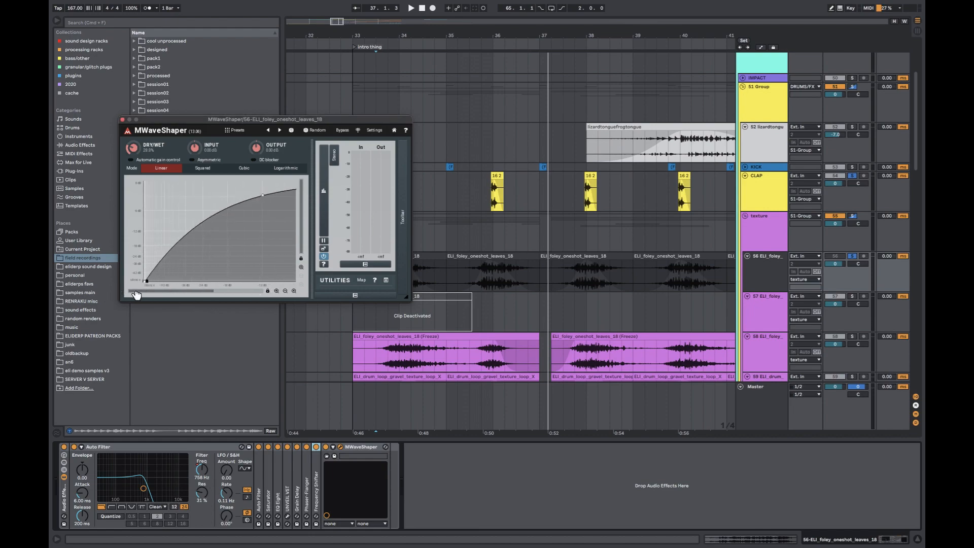
pyautogui.click(277, 291)
pyautogui.moveTo(173, 290); pyautogui.dragTo(104, 295)
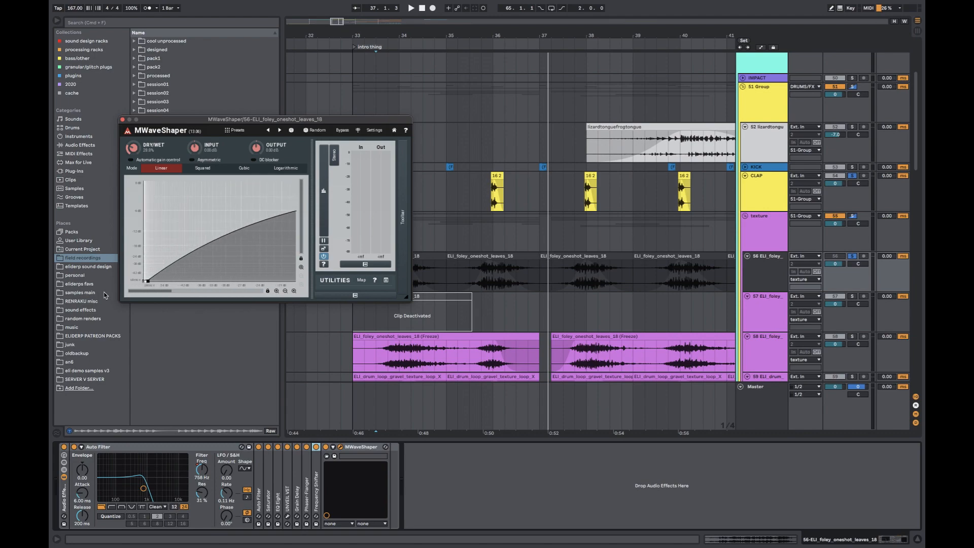
pyautogui.moveTo(147, 281)
pyautogui.click(122, 120)
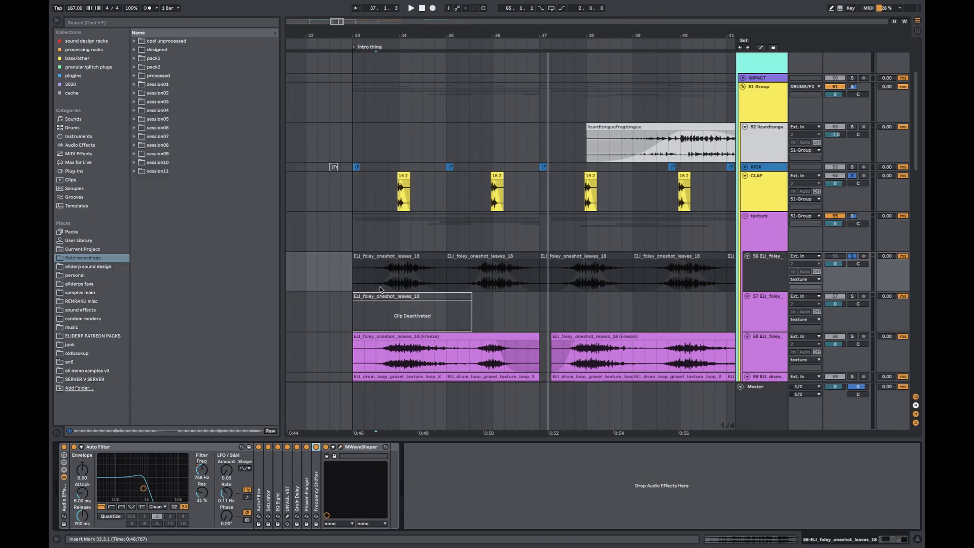
# Play the soloed tracks from 33.1.1 with track 56's full effect chain active, unfolding the second Auto Filter during playback
pyautogui.click(348, 269)
pyautogui.click(777, 244)
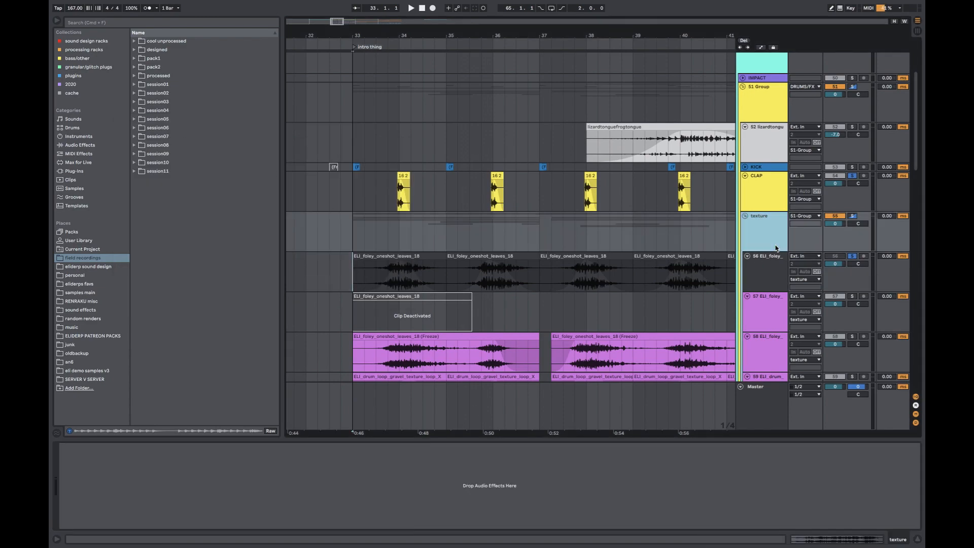
pyautogui.click(746, 262)
pyautogui.press('space')
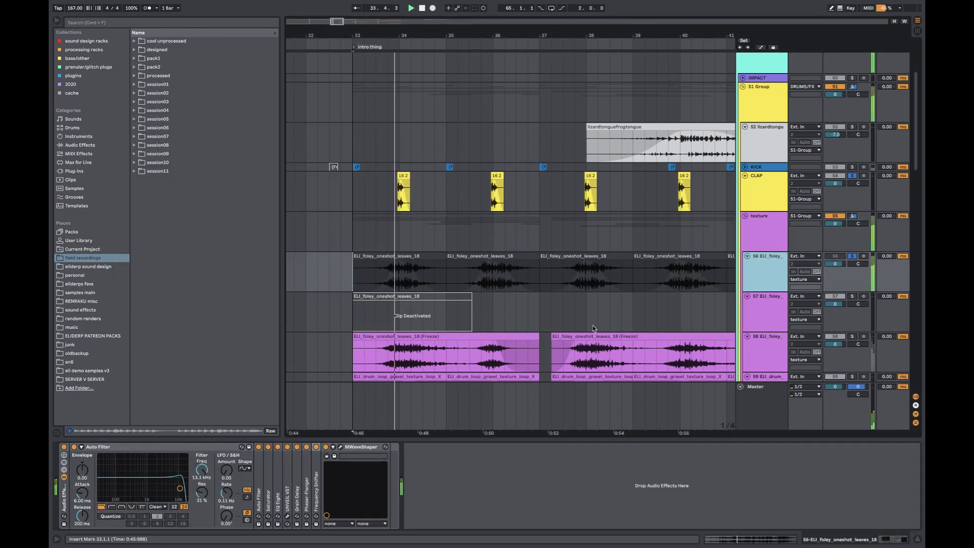
pyautogui.scroll(-10, 563, 329)
pyautogui.hscroll(3, 514, 327)
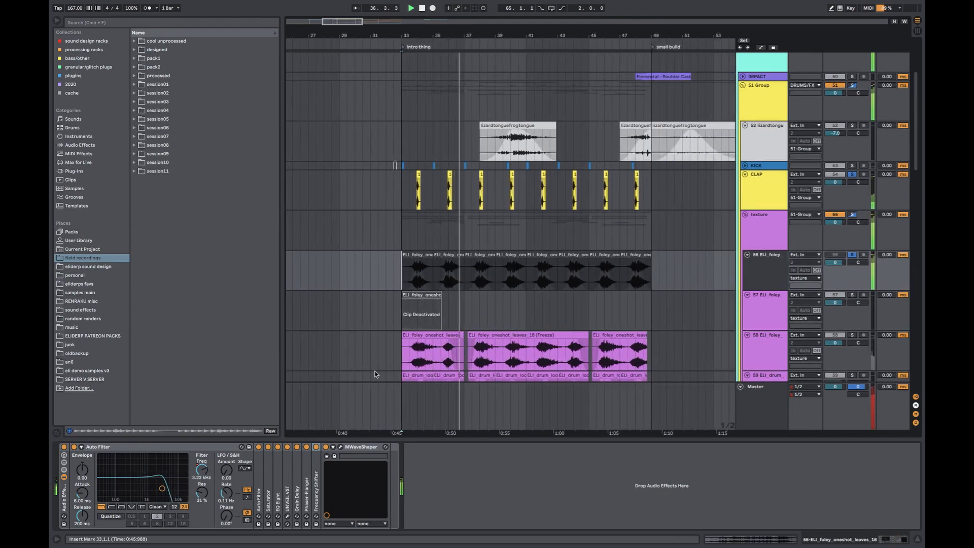
pyautogui.doubleClick(259, 474)
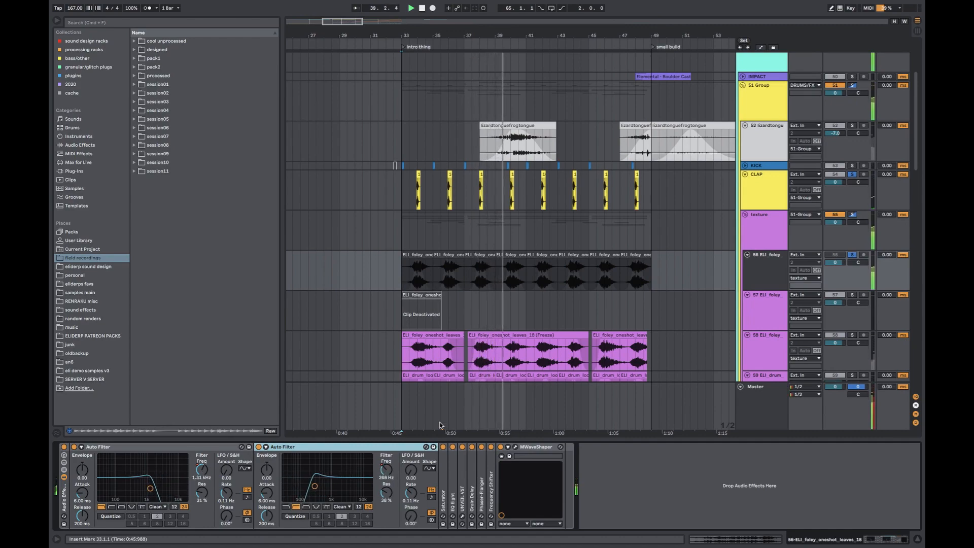
# Stop playback, fold track 56 in the arrangement and solo track 58 in its place
pyautogui.scroll(-2, 690, 278)
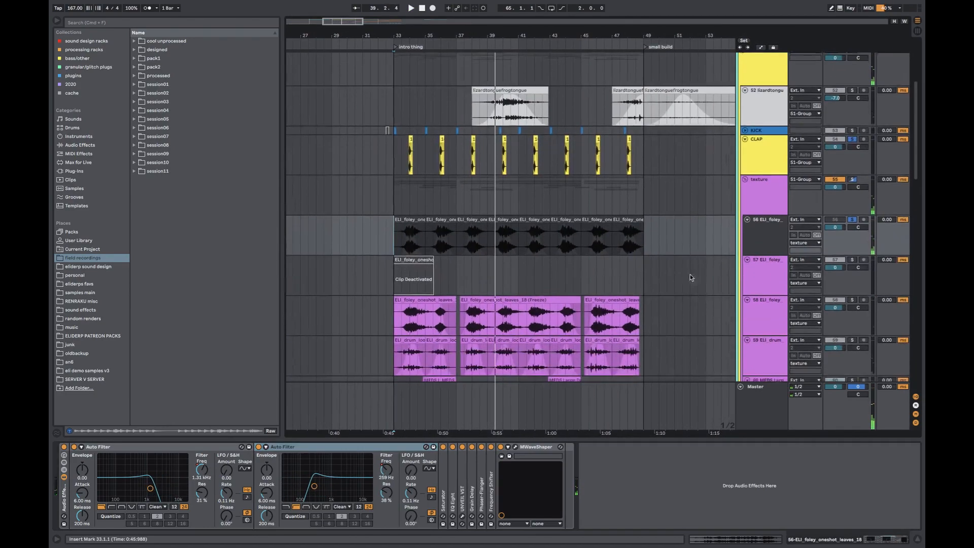
pyautogui.click(747, 219)
pyautogui.click(766, 283)
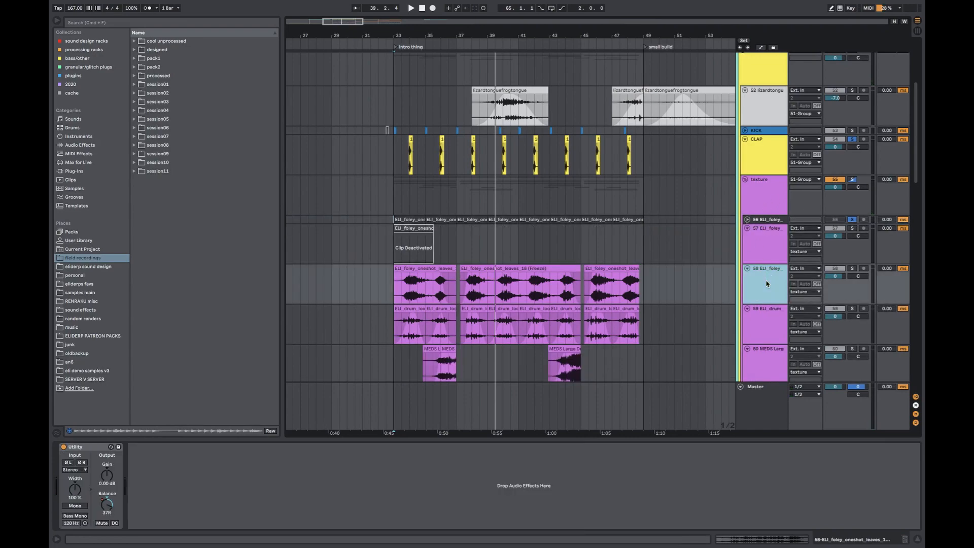
pyautogui.click(852, 268)
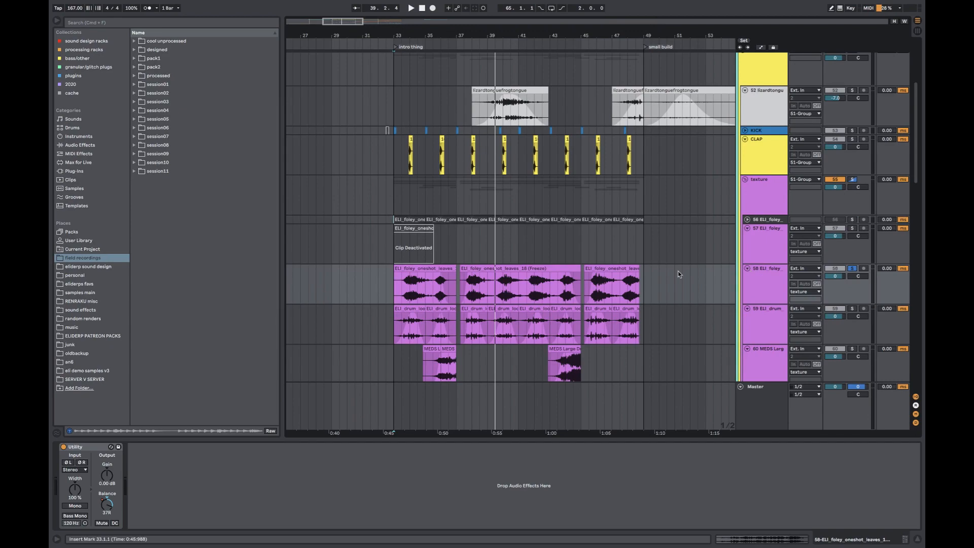
# Show the arrangement's automation lanes and place the insert mark at 33.1.1 on track 58
pyautogui.click(760, 48)
pyautogui.scroll(5, 384, 308)
pyautogui.click(403, 291)
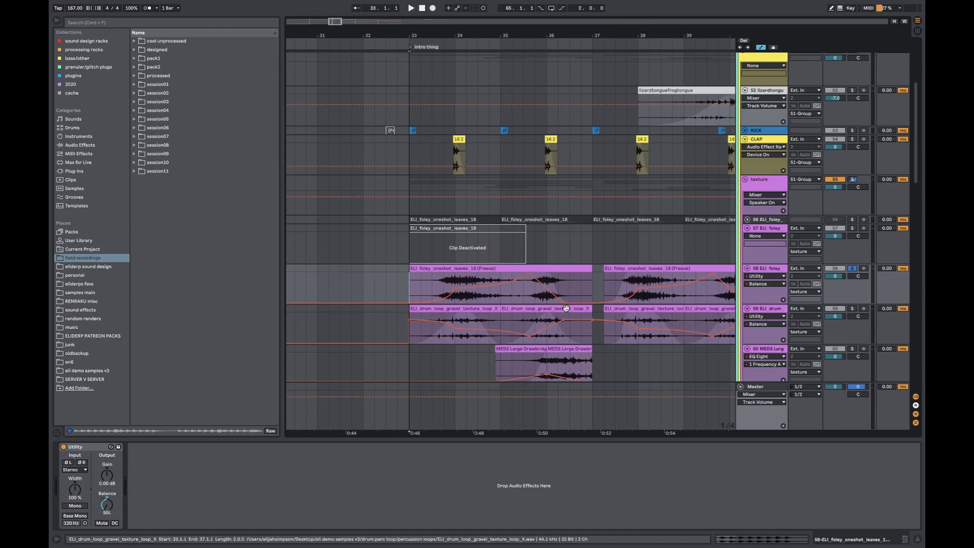
# Select the first ELI_drum_loop_gravel_texture_loop_X clip on track 59, from 33.1.1 to 35.1.1, and solo that track
pyautogui.scroll(-5, 543, 297)
pyautogui.hscroll(-4, 537, 302)
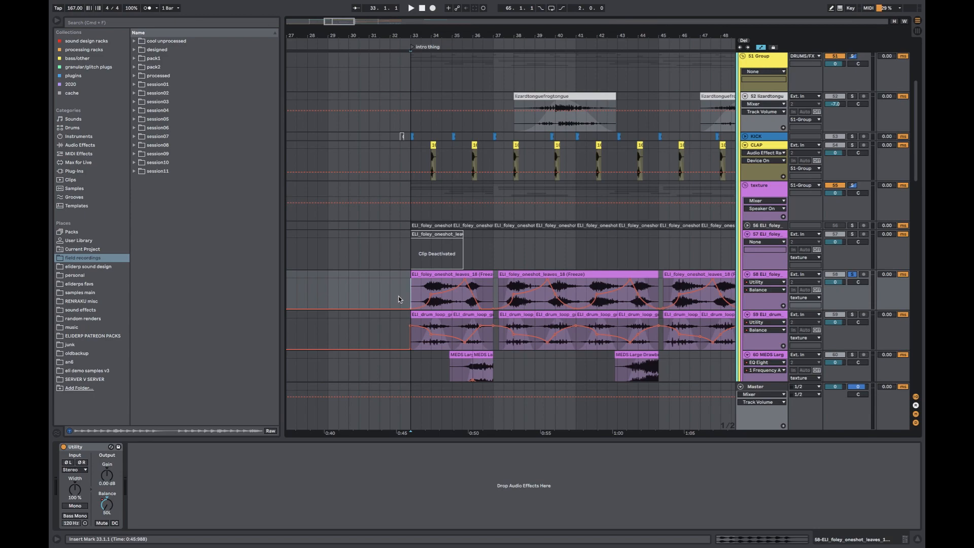
pyautogui.scroll(5, 431, 309)
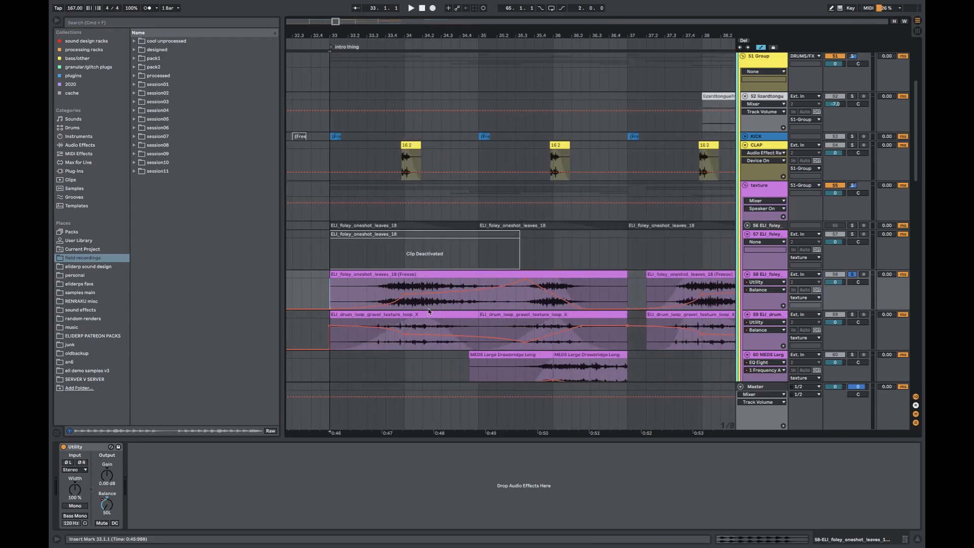
pyautogui.scroll(-3, 411, 309)
pyautogui.scroll(-3, 402, 277)
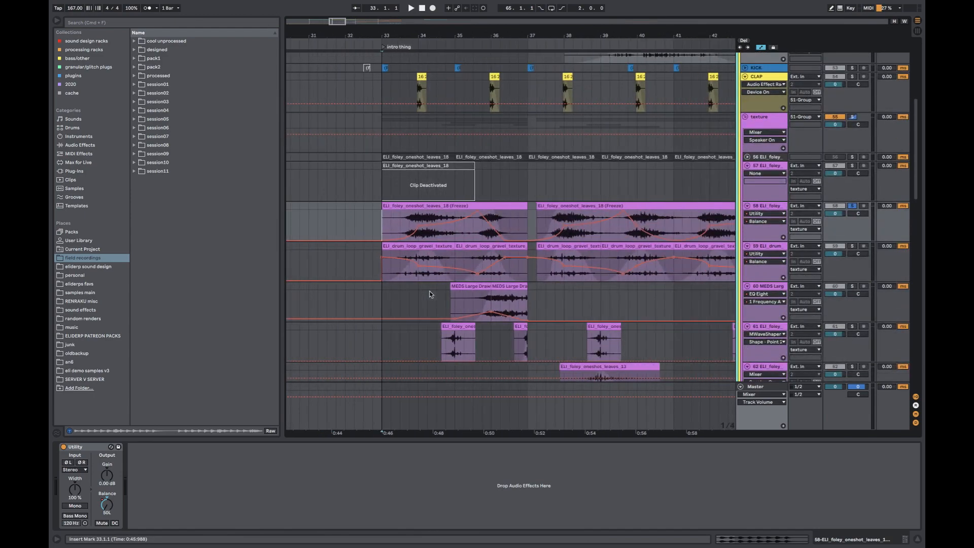
pyautogui.click(398, 244)
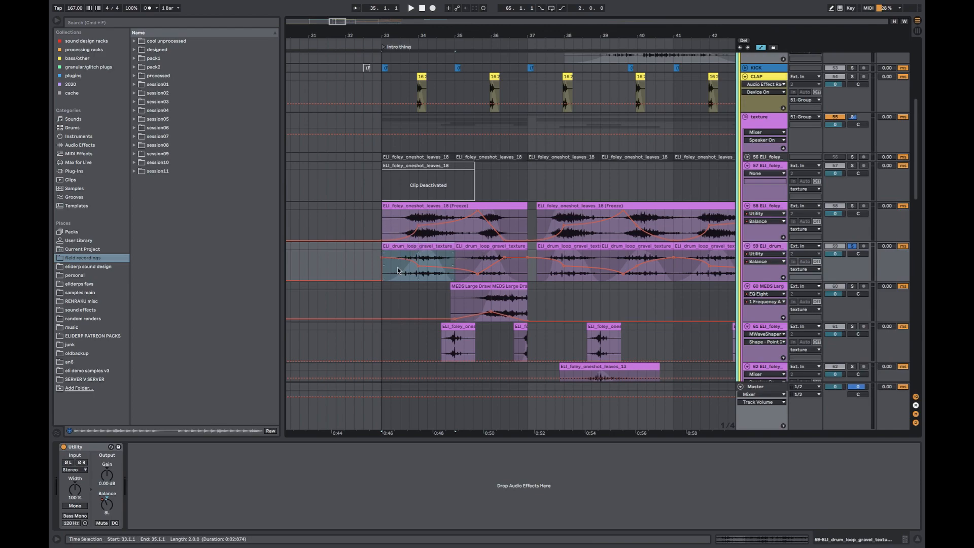
# Play soloed track 59 from 33.1.1 through about bar 36 to hear its balance automation, and stop
pyautogui.scroll(-3, 424, 280)
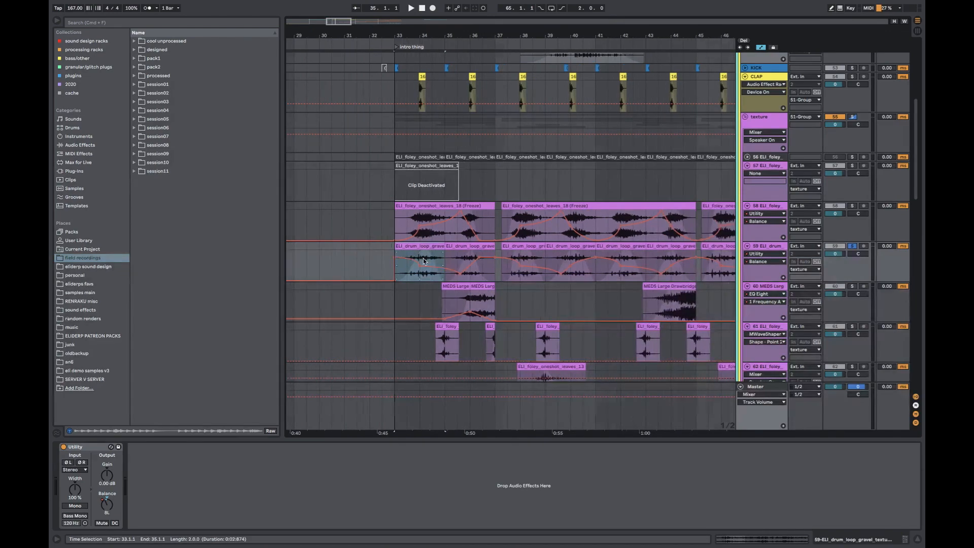
pyautogui.scroll(4, 423, 261)
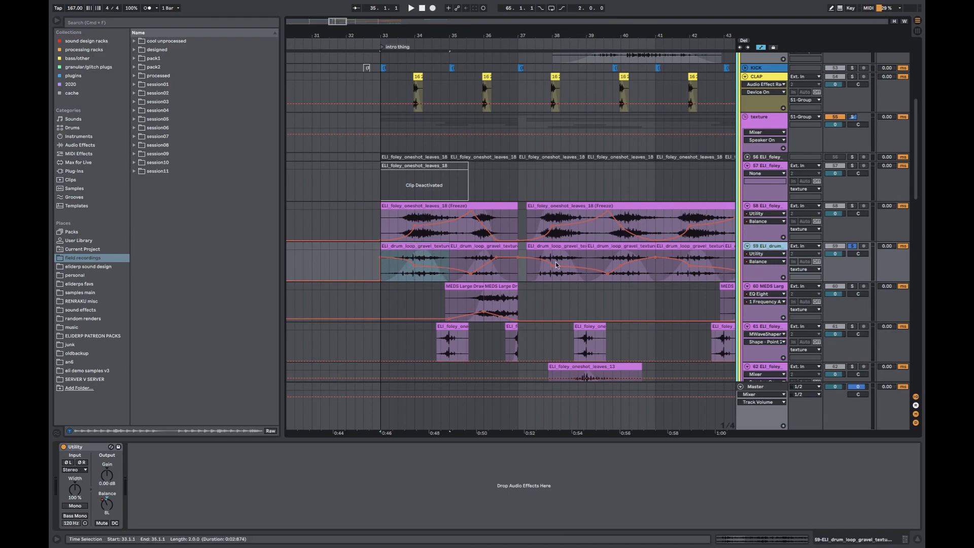
pyautogui.press('space')
pyautogui.hscroll(1, 423, 302)
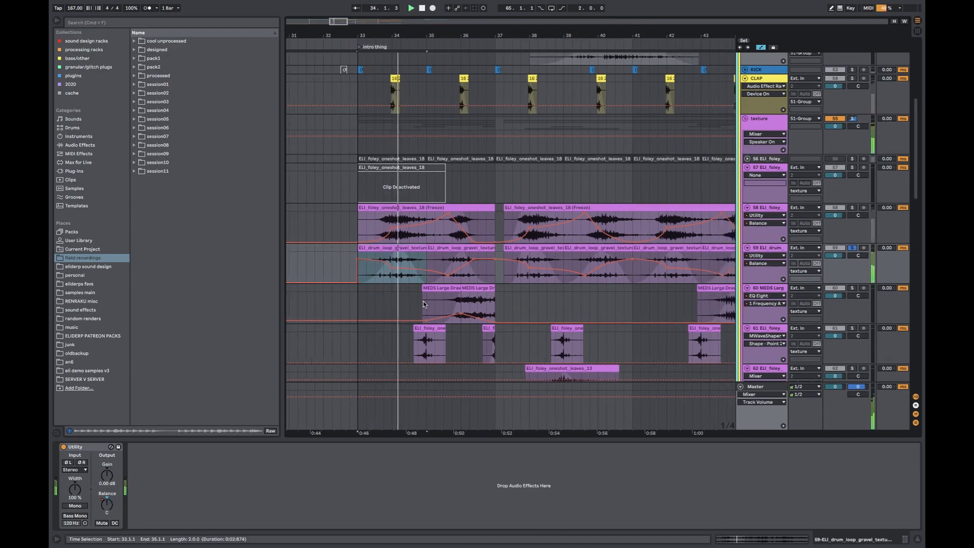
pyautogui.hscroll(2, 423, 301)
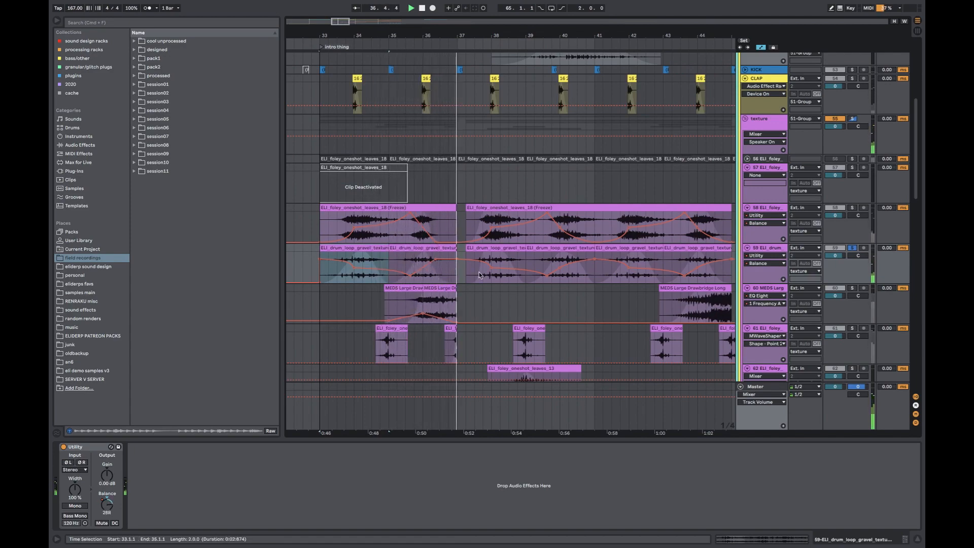
pyautogui.press('space')
# Add track 58 to the solo alongside track 59 and play both from 33.1.1, with track 58's Utility device shown
pyautogui.doubleClick(412, 247)
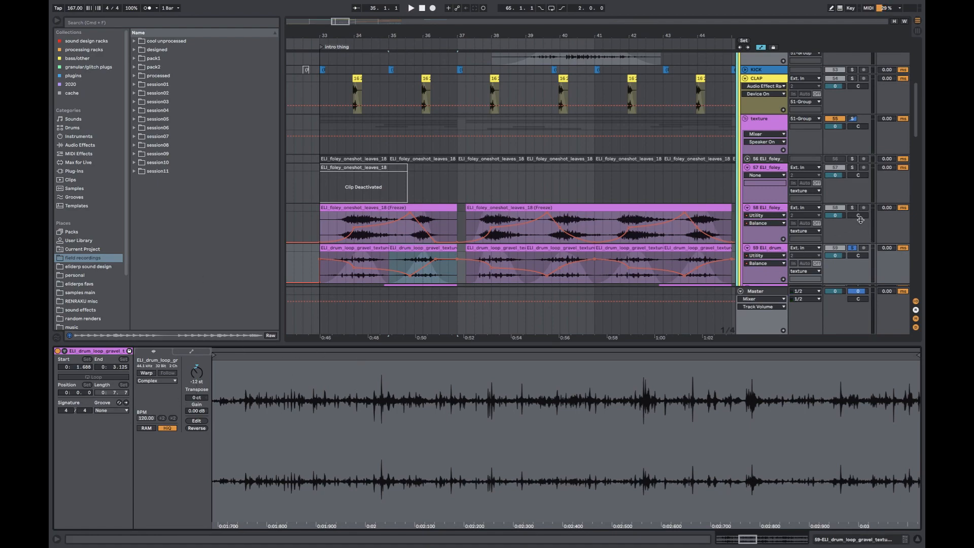
pyautogui.click(854, 208)
pyautogui.click(322, 219)
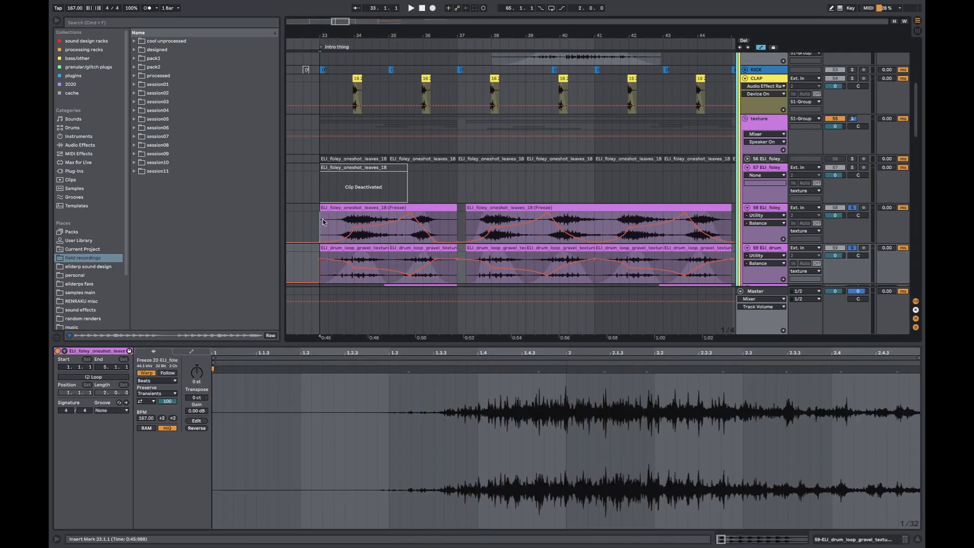
pyautogui.press('space')
pyautogui.doubleClick(764, 208)
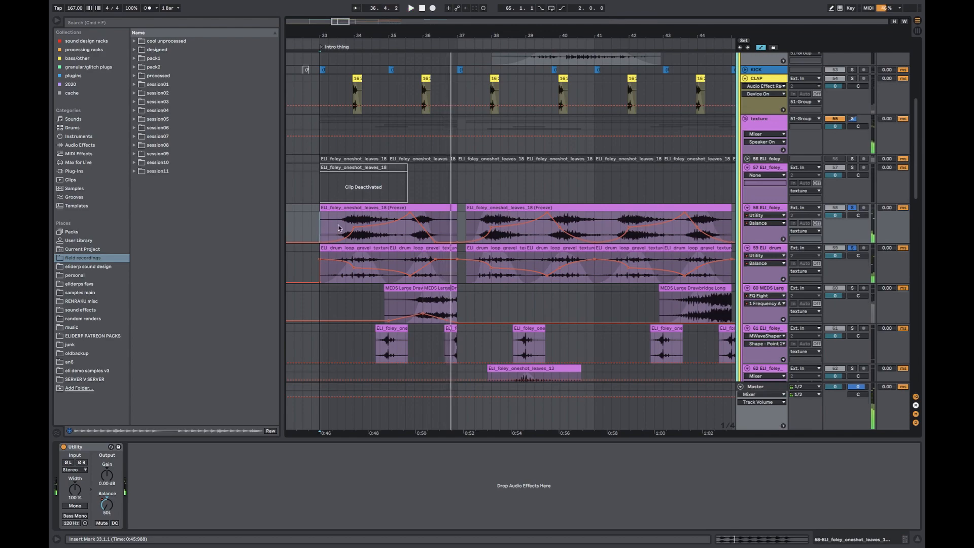
# Examine the Balance automation curves on tracks 58 and 59 around bars 33 to 37, and the automation on track 60
pyautogui.click(411, 249)
pyautogui.scroll(5, 411, 248)
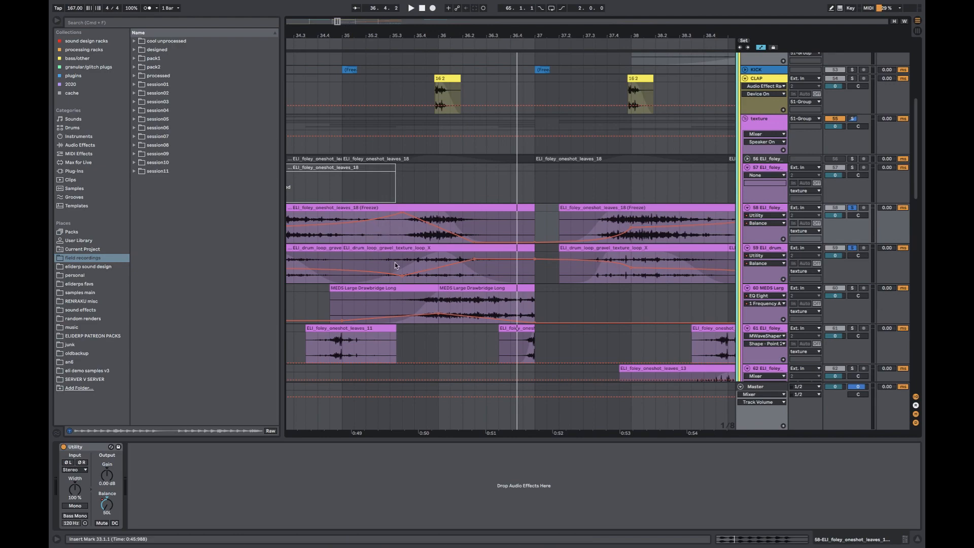
pyautogui.scroll(-3, 398, 267)
pyautogui.scroll(-3, 373, 263)
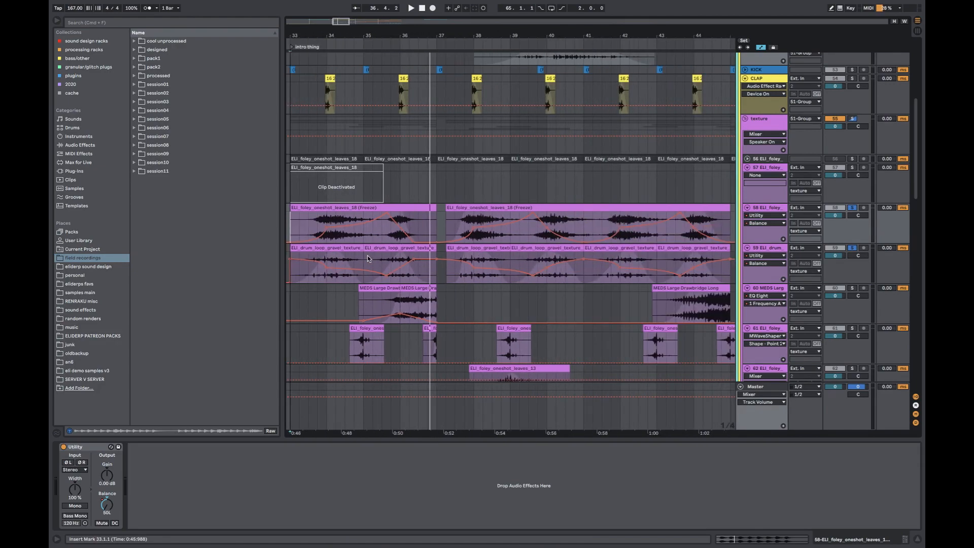
pyautogui.hscroll(-2, 369, 258)
pyautogui.scroll(1, 368, 259)
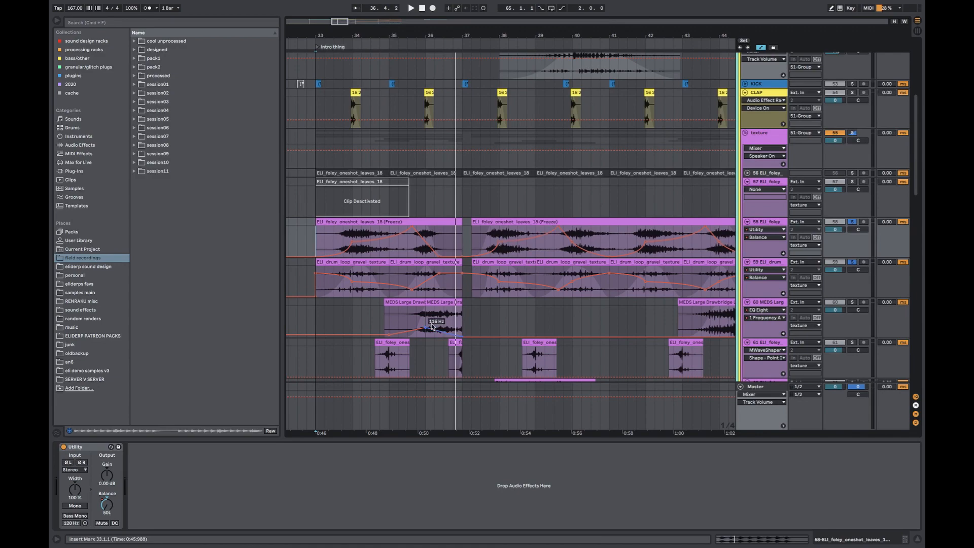
pyautogui.scroll(-3, 365, 312)
# Solo track 61 in place of tracks 58 and 59, and play it from 34.3.1 with MWaveShaper active
pyautogui.click(361, 304)
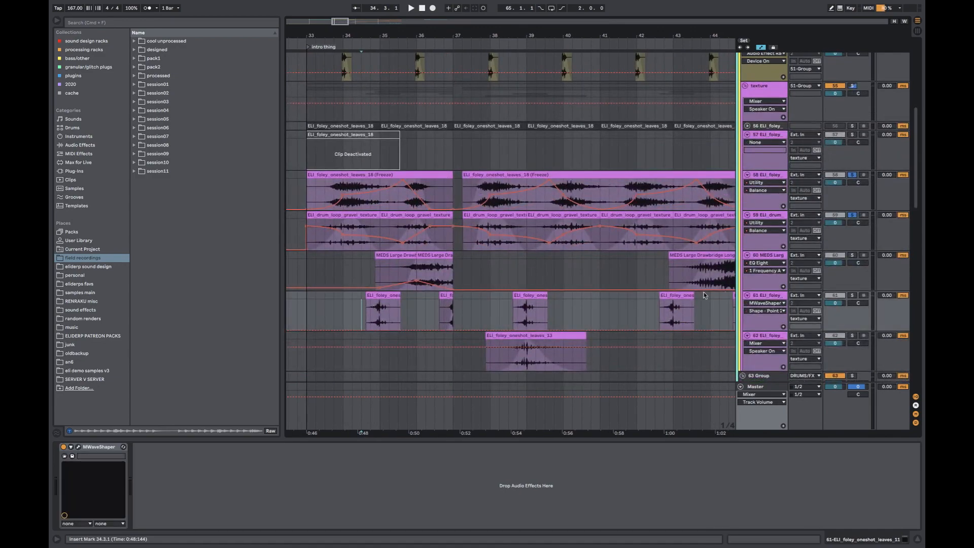
pyautogui.click(852, 296)
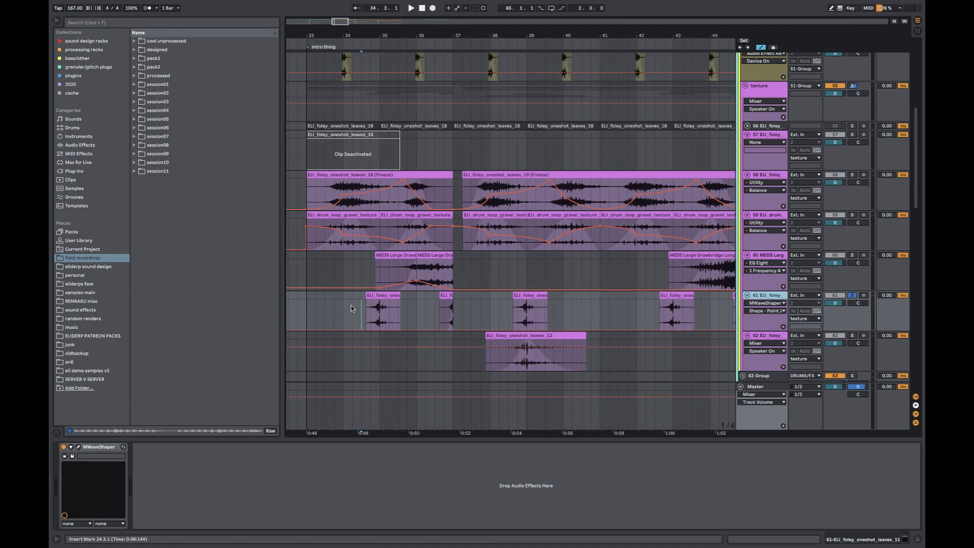
pyautogui.scroll(-2, 352, 308)
pyautogui.press('space')
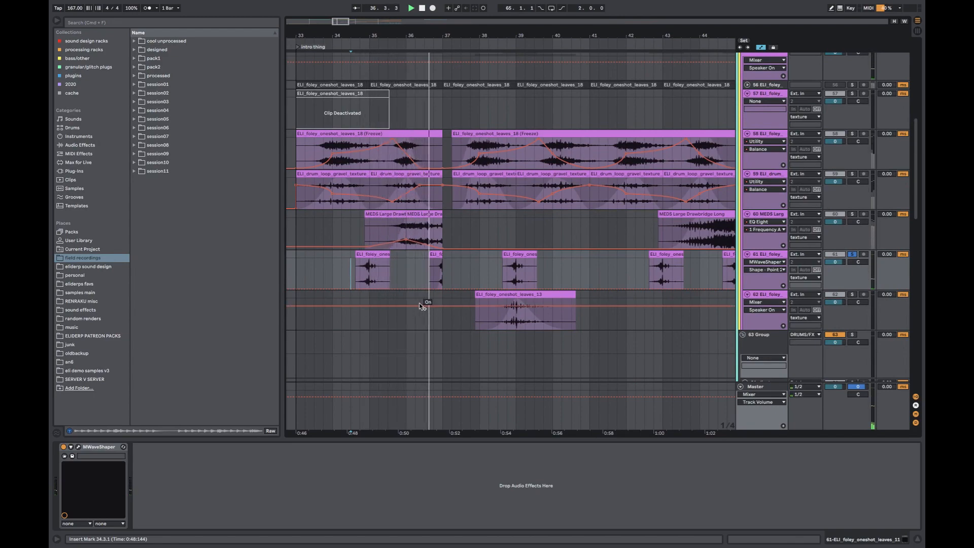
pyautogui.press('space')
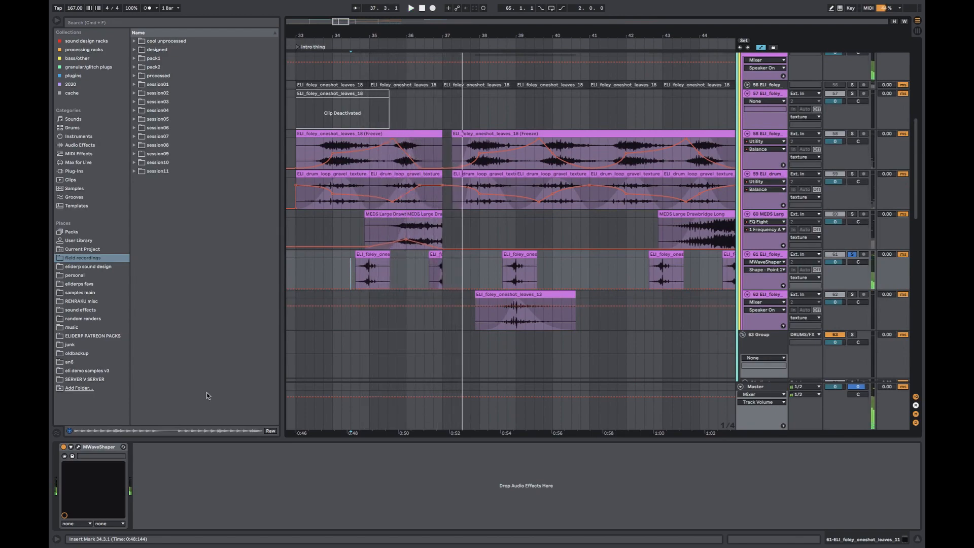
# Compare track 61 without MWaveShaper by bypassing the device, replaying from 34.3.1, and switching it back on
pyautogui.click(64, 446)
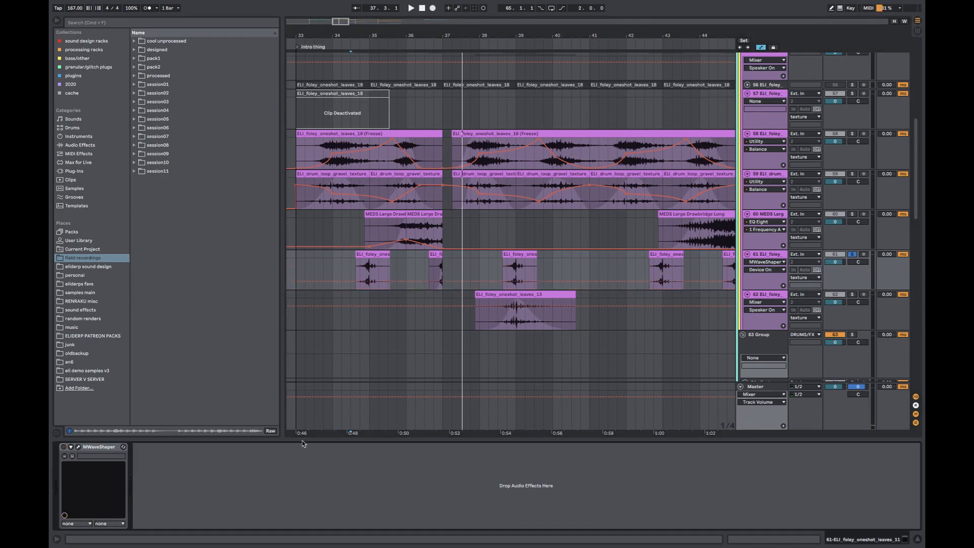
pyautogui.click(350, 256)
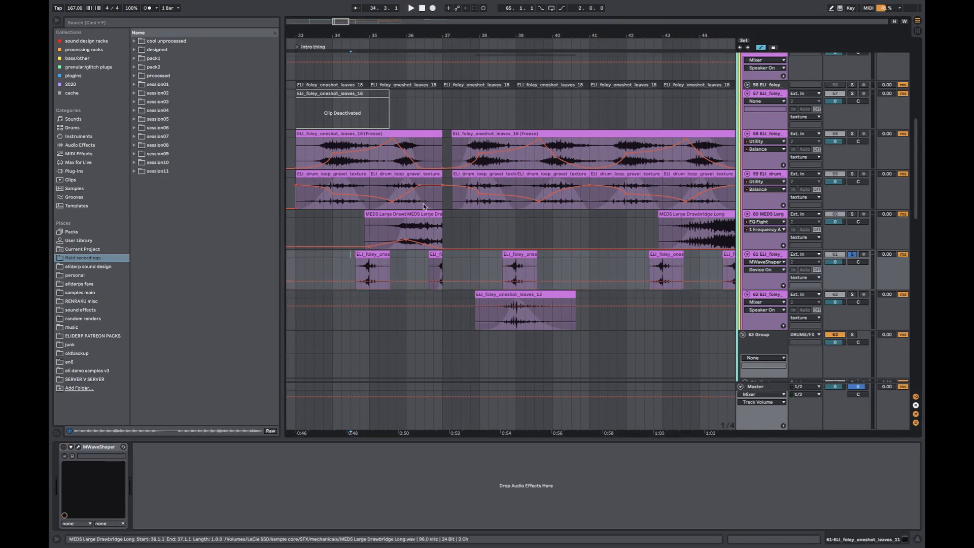
pyautogui.press('space')
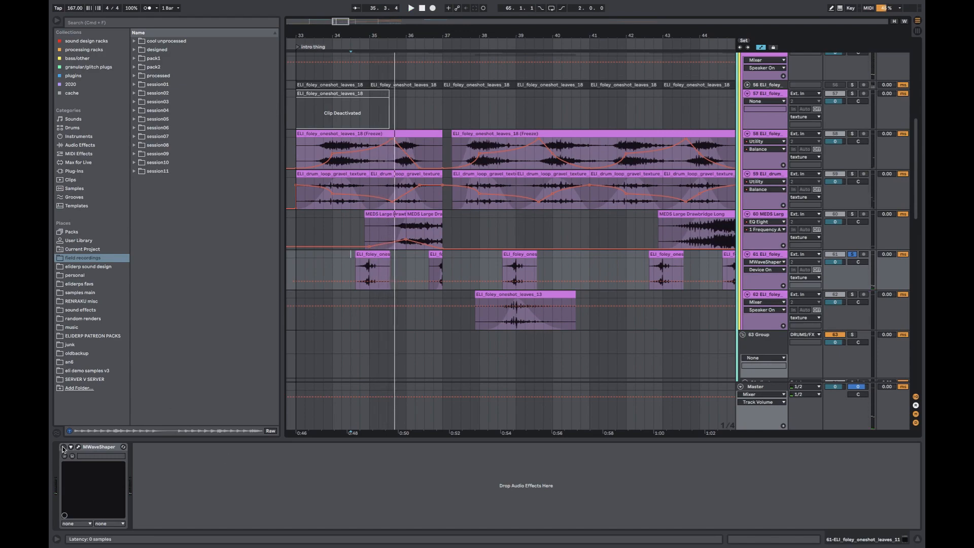
pyautogui.click(63, 446)
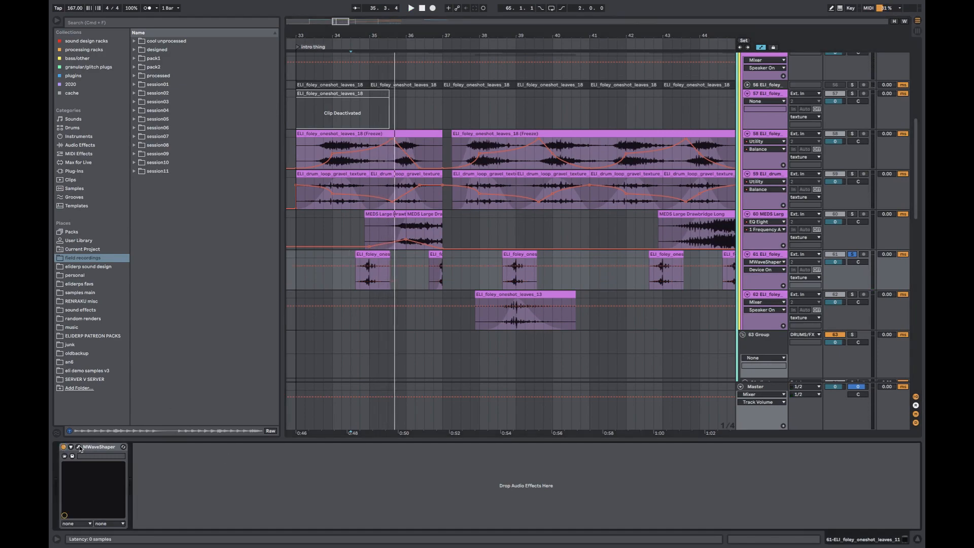
# Open track 61's MWaveShaper window, inspect the low-level end of its shaping curve up close, and close the window
pyautogui.click(79, 447)
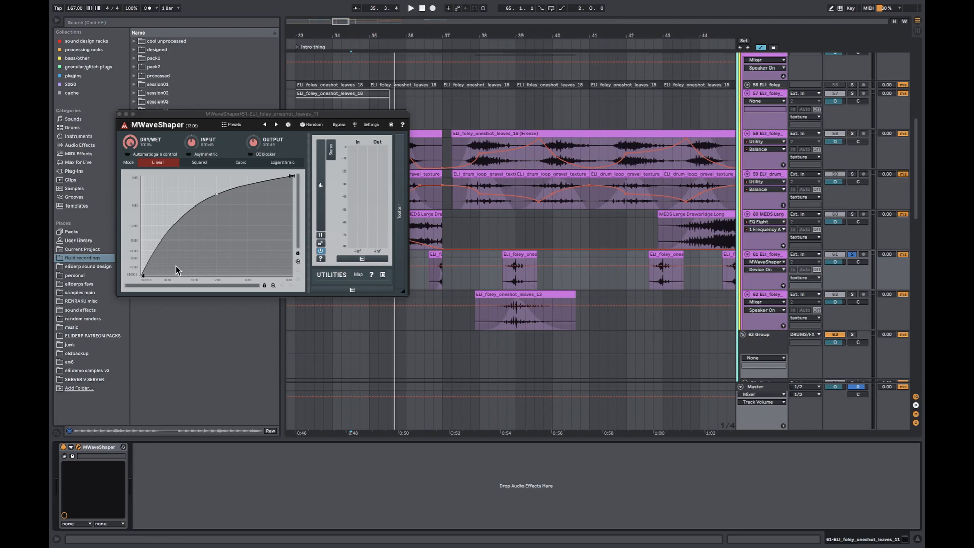
pyautogui.click(273, 285)
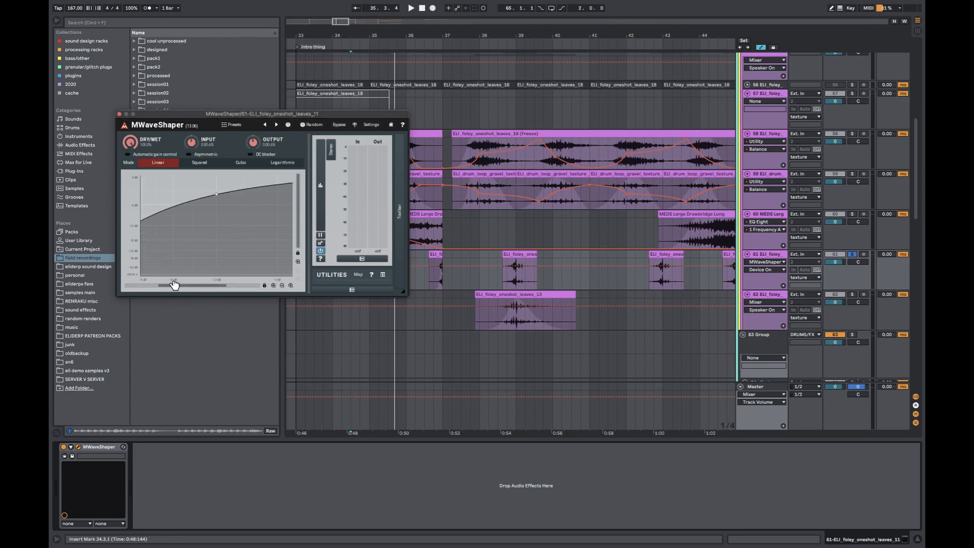
pyautogui.click(273, 285)
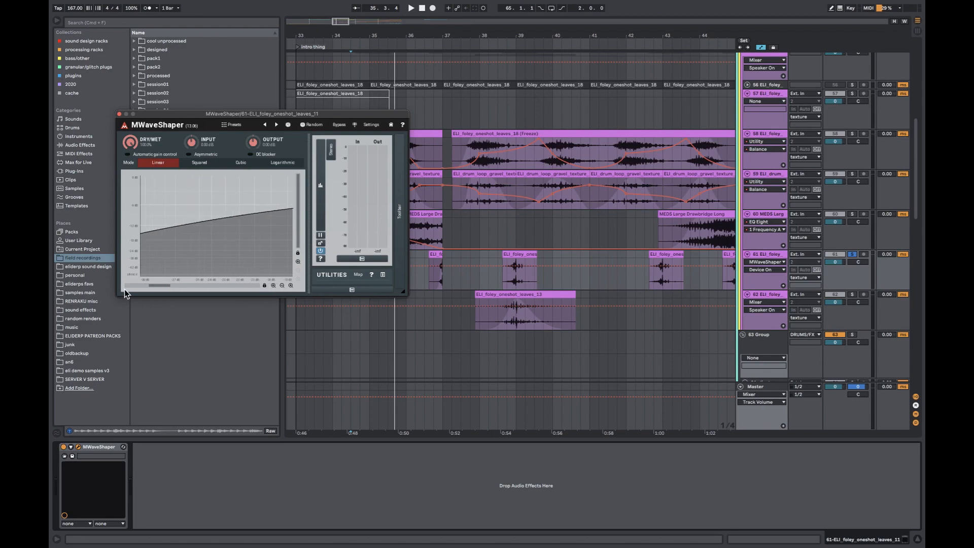
pyautogui.moveTo(158, 286); pyautogui.dragTo(101, 291)
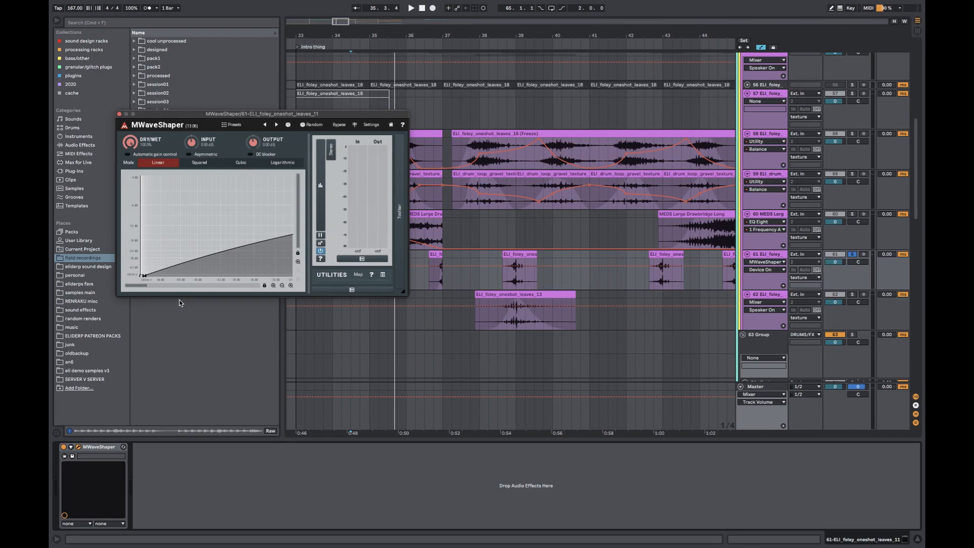
pyautogui.click(283, 286)
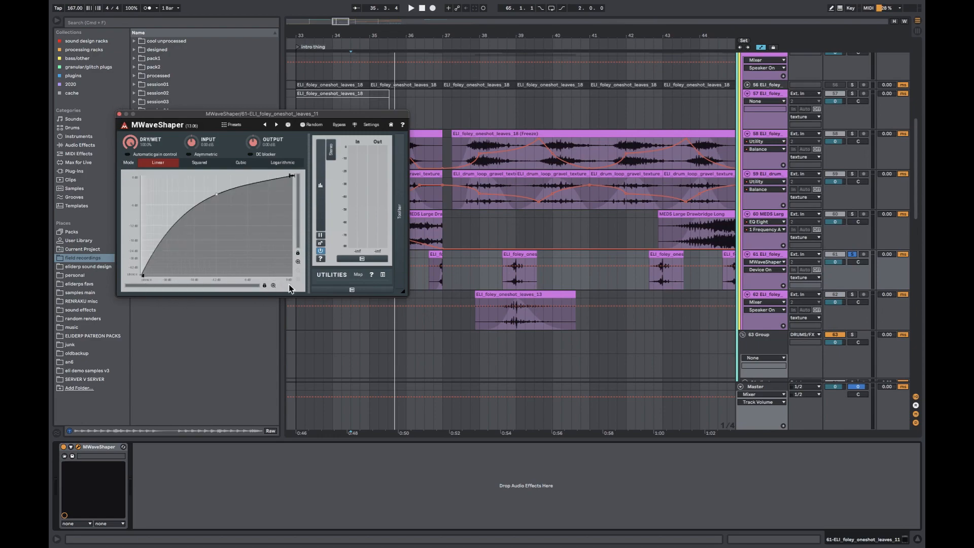
pyautogui.click(119, 115)
# Solo track 62 with its ELI_foley_oneshot_leaves_13 clip and play it from 38.1.1
pyautogui.click(355, 276)
pyautogui.hscroll(3, 440, 302)
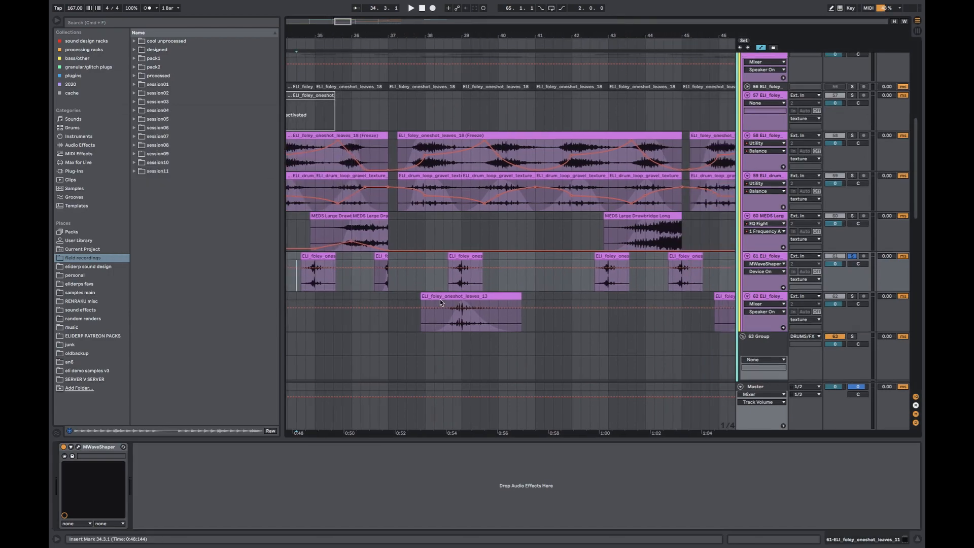
pyautogui.click(440, 303)
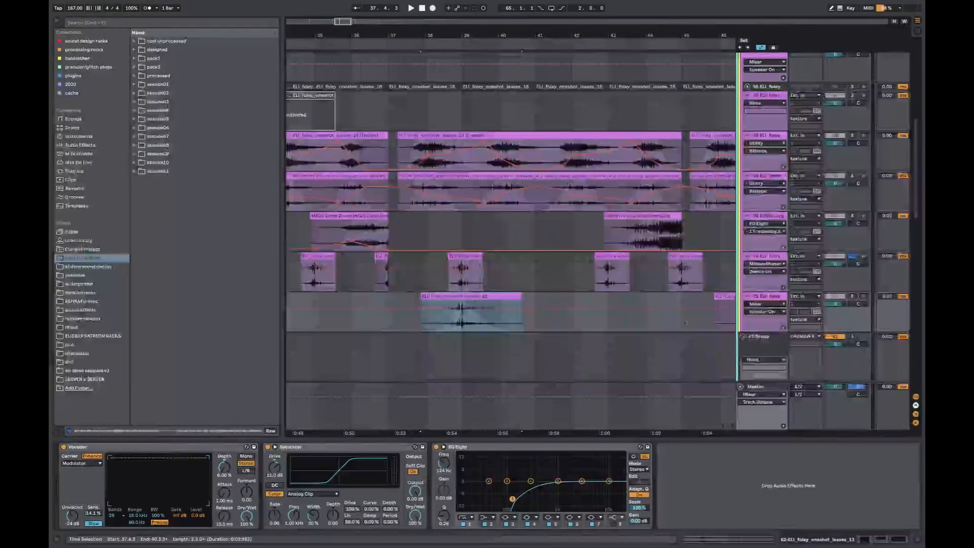
pyautogui.click(852, 296)
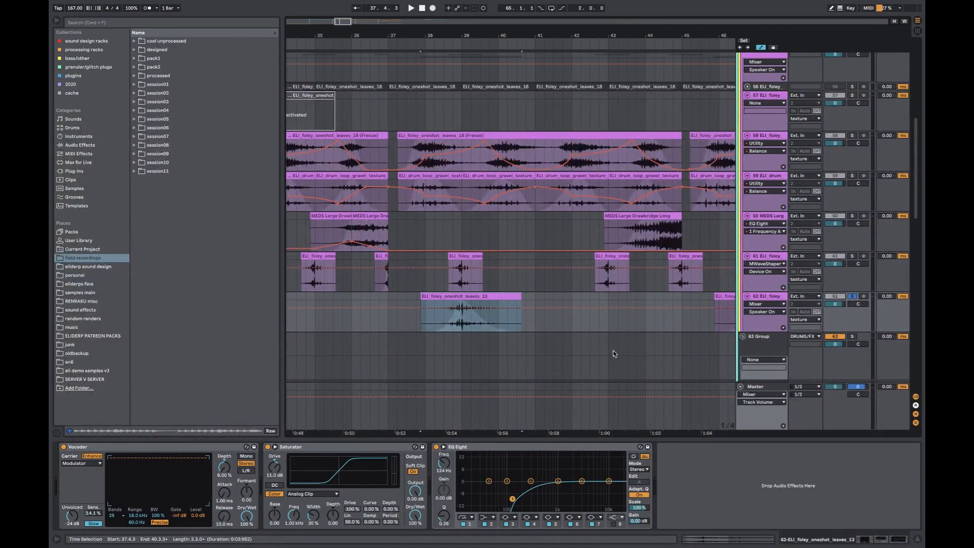
pyautogui.click(424, 325)
pyautogui.press('space')
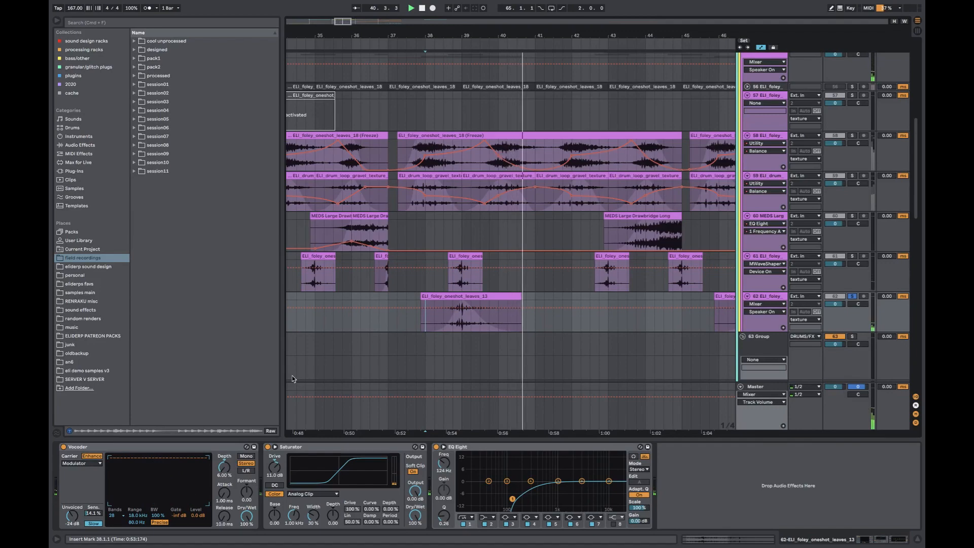
# Stop playback and select track 56 to review its effect chain of Auto Filters, Saturator, EQ Eight and MWaveShaper
pyautogui.hscroll(-5, 414, 186)
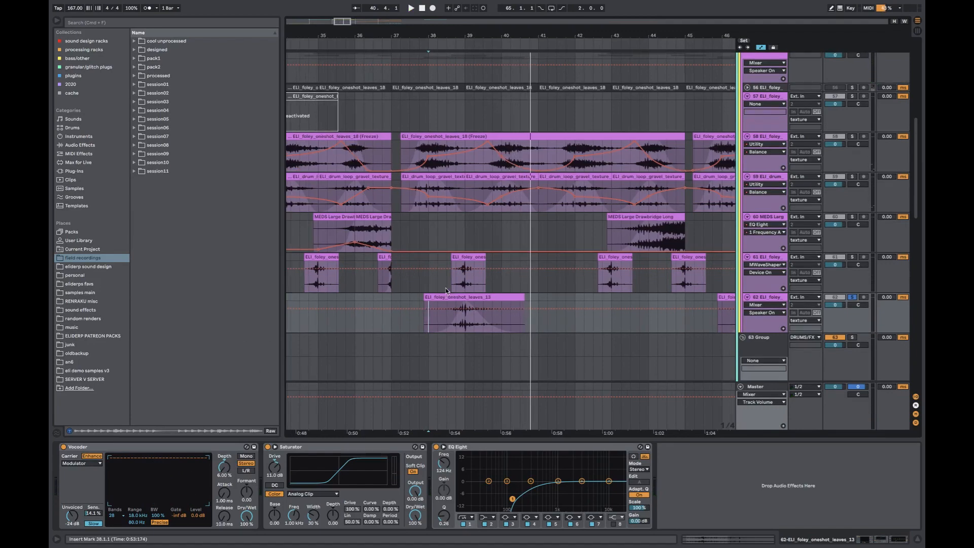
pyautogui.scroll(2, 413, 186)
pyautogui.click(749, 127)
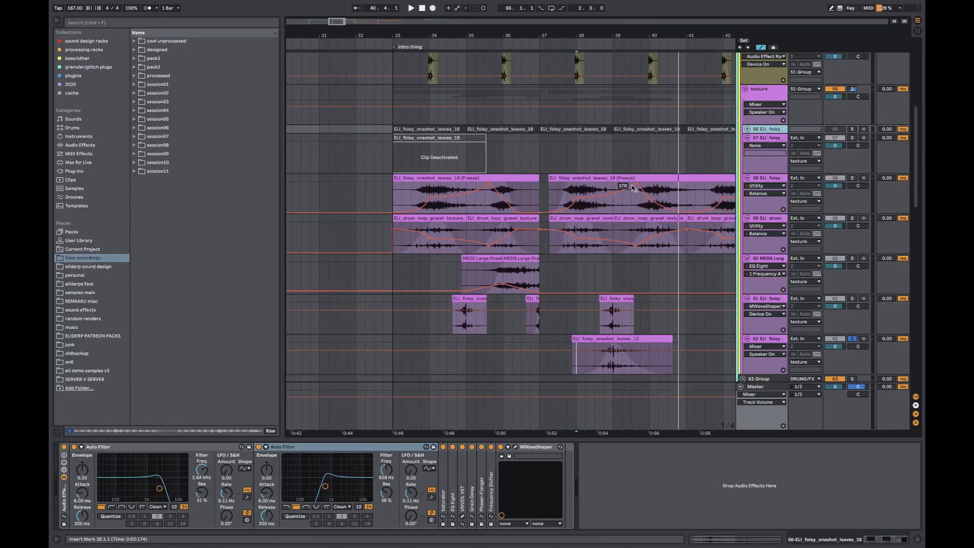
pyautogui.scroll(2, 620, 187)
pyautogui.hscroll(1, 620, 187)
pyautogui.scroll(-5, 619, 187)
pyautogui.hscroll(1, 620, 187)
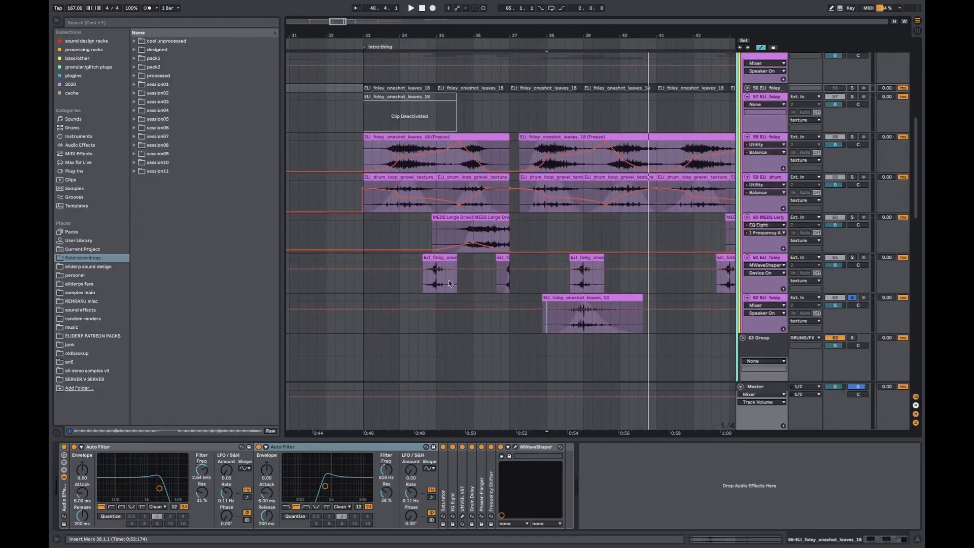
# Select the ELI_foley_oneshot_leaves_13 clip on track 62 to show its Vocoder chain, and undo the last edit there
pyautogui.click(566, 297)
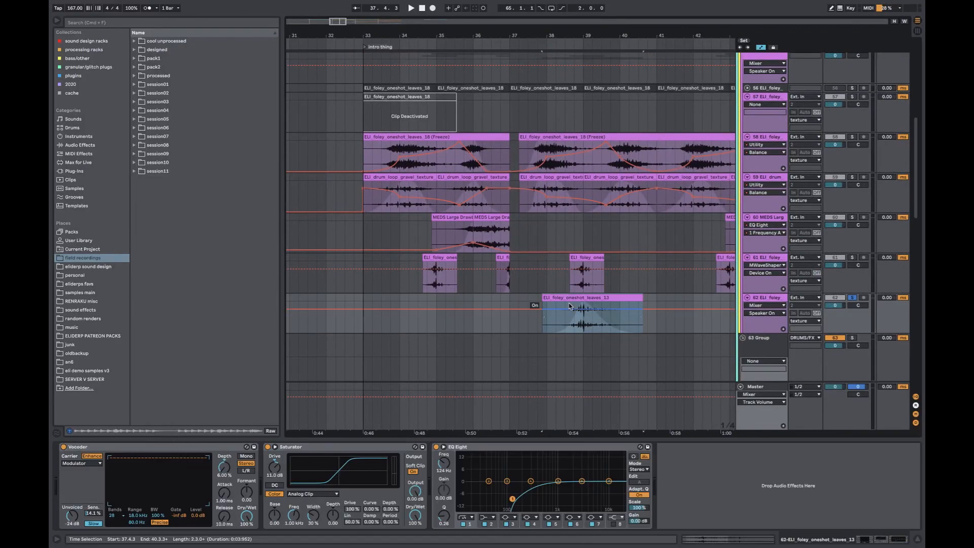
pyautogui.moveTo(543, 317); pyautogui.dragTo(539, 321)
pyautogui.click(537, 323)
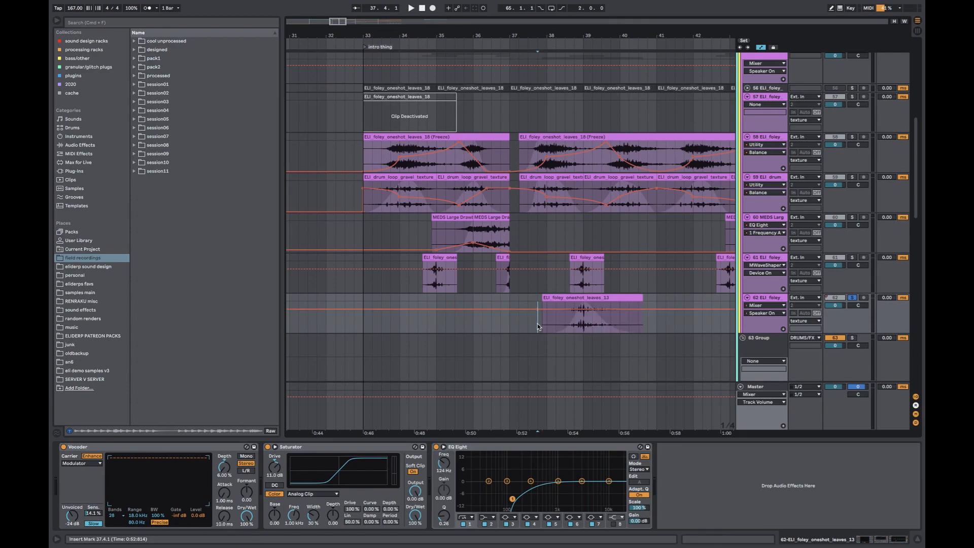
pyautogui.press('super+z')
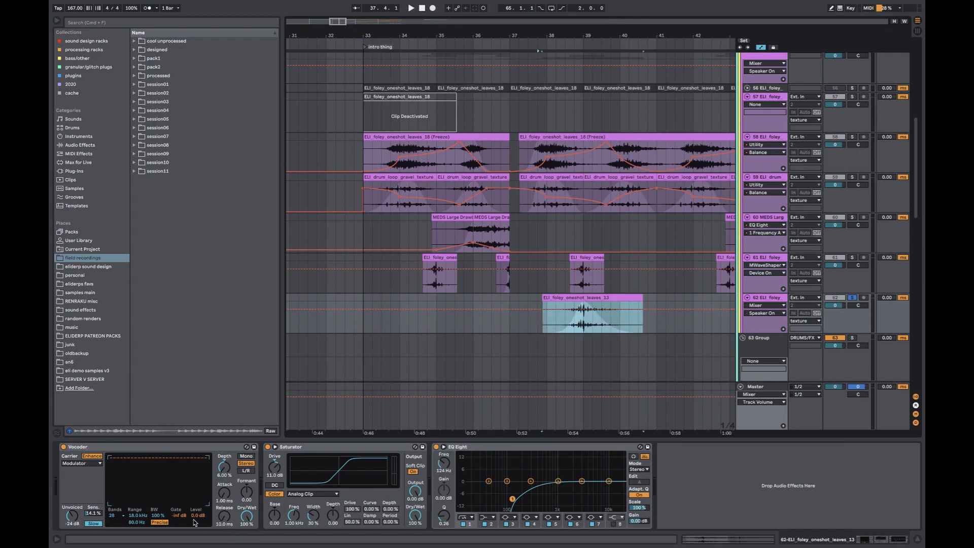
# Set the Vocoder's Depth on track 62 to 100 % and place the insert mark at 38.2.1
pyautogui.doubleClick(224, 469)
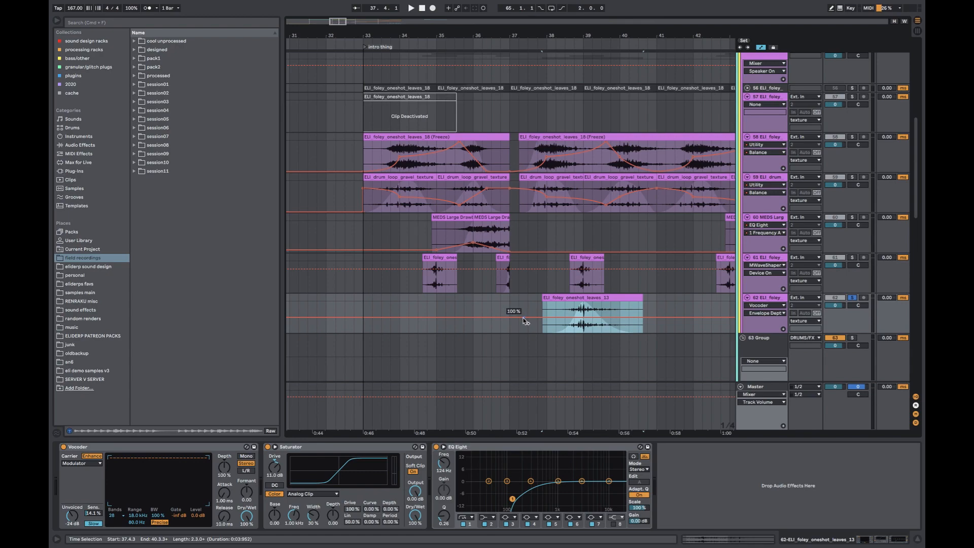
pyautogui.click(555, 306)
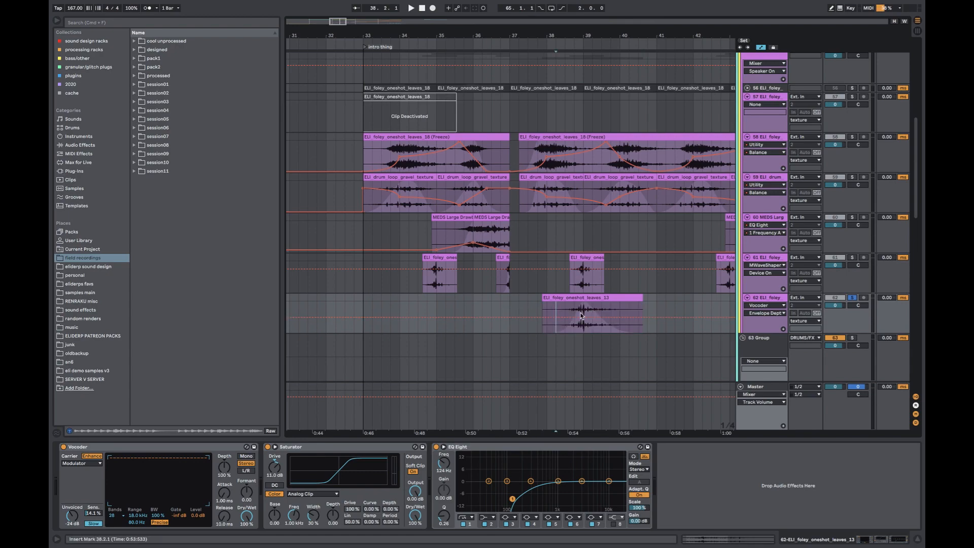
# Play the ELI_foley_oneshot_leaves_13 clip on track 62 with the Vocoder's Depth at 9 %, and return the Depth to 100 %
pyautogui.hscroll(5, 378, 433)
pyautogui.press('space')
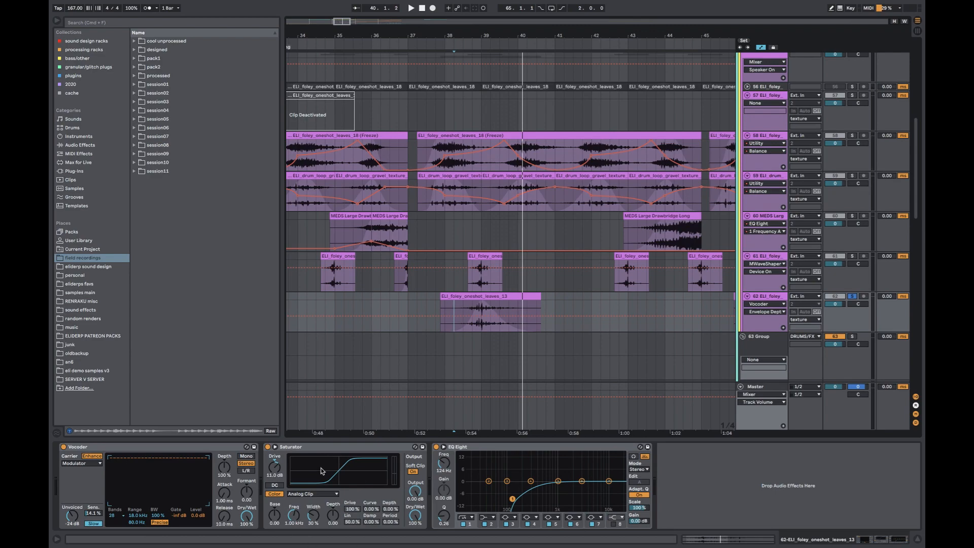
pyautogui.moveTo(223, 467); pyautogui.dragTo(216, 475)
pyautogui.press('space')
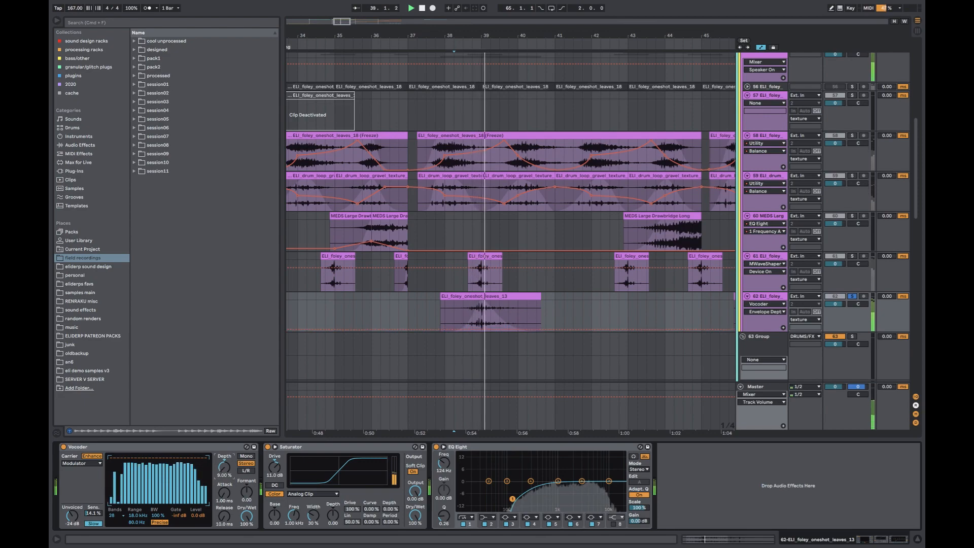
pyautogui.press('space')
pyautogui.moveTo(224, 469); pyautogui.dragTo(225, 471)
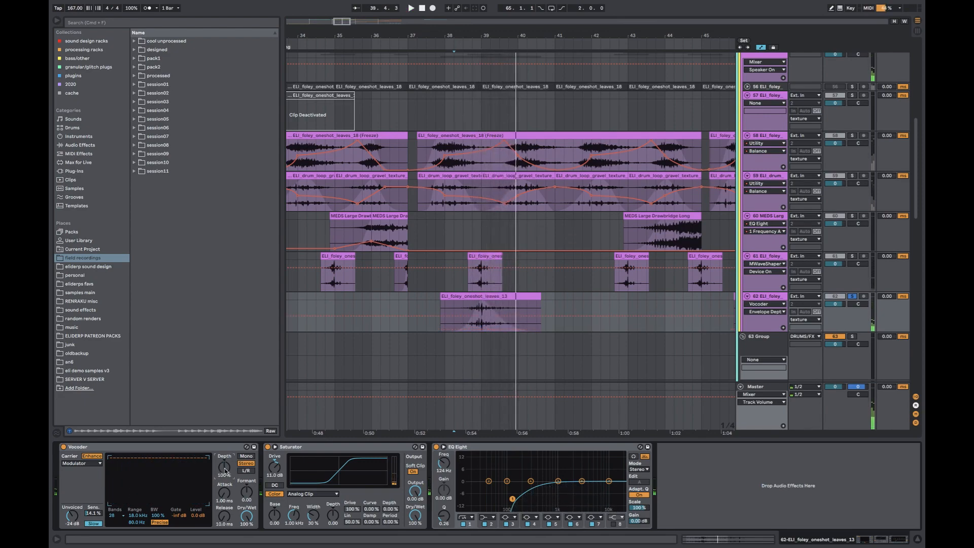
pyautogui.click(445, 317)
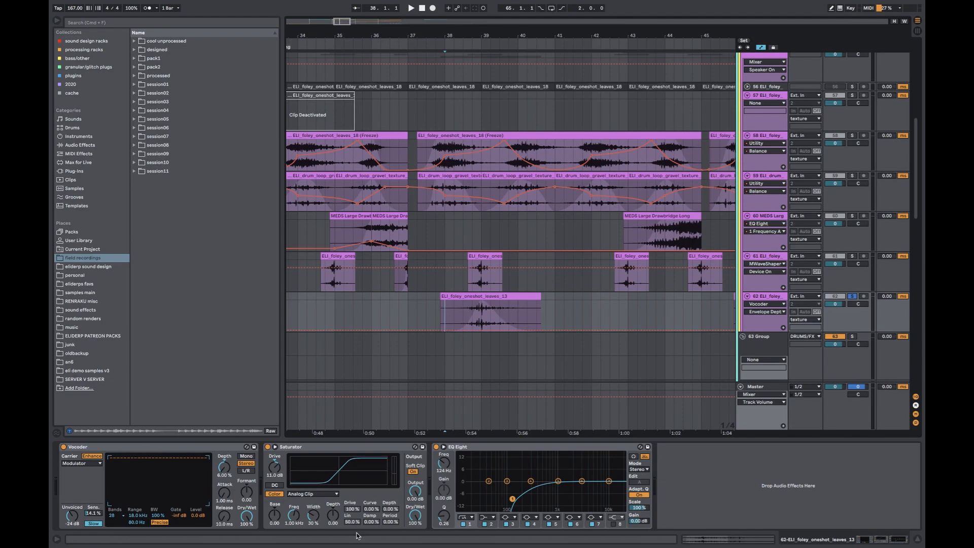
# Solo track 60 with its MEDS Large Drawbridge clips and play them from 35.3.1
pyautogui.scroll(2, 558, 284)
pyautogui.hscroll(3, 558, 284)
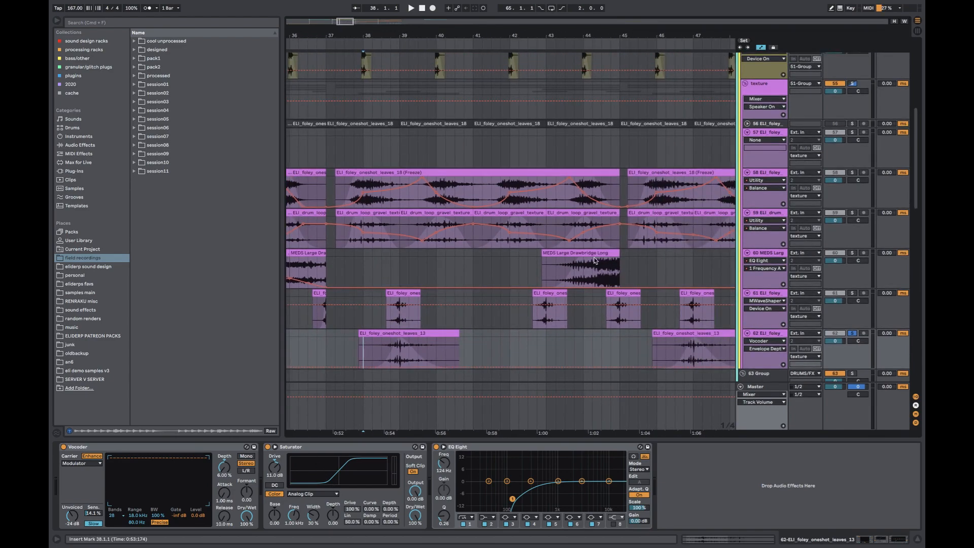
pyautogui.hscroll(-8, 596, 260)
pyautogui.click(524, 252)
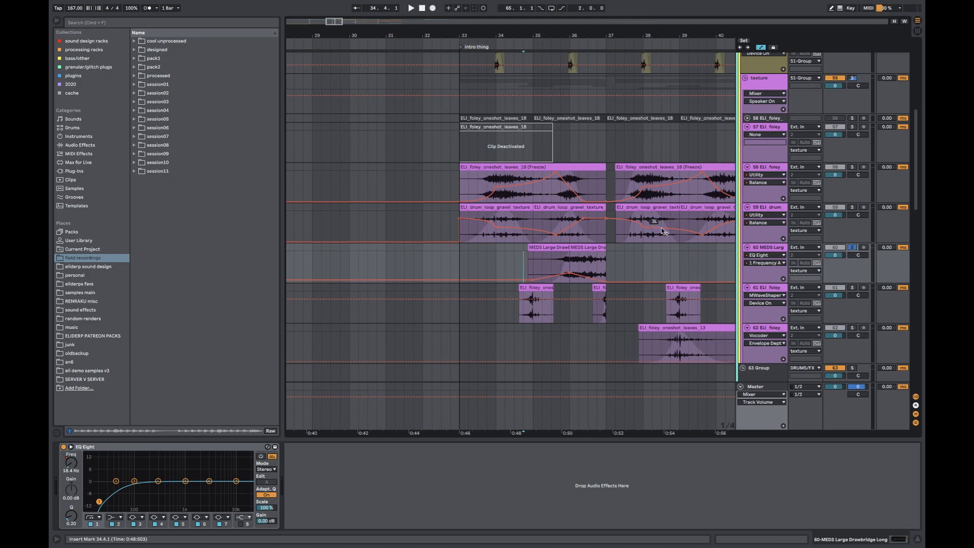
pyautogui.hscroll(4, 611, 300)
pyautogui.click(440, 260)
pyautogui.hscroll(1, 437, 259)
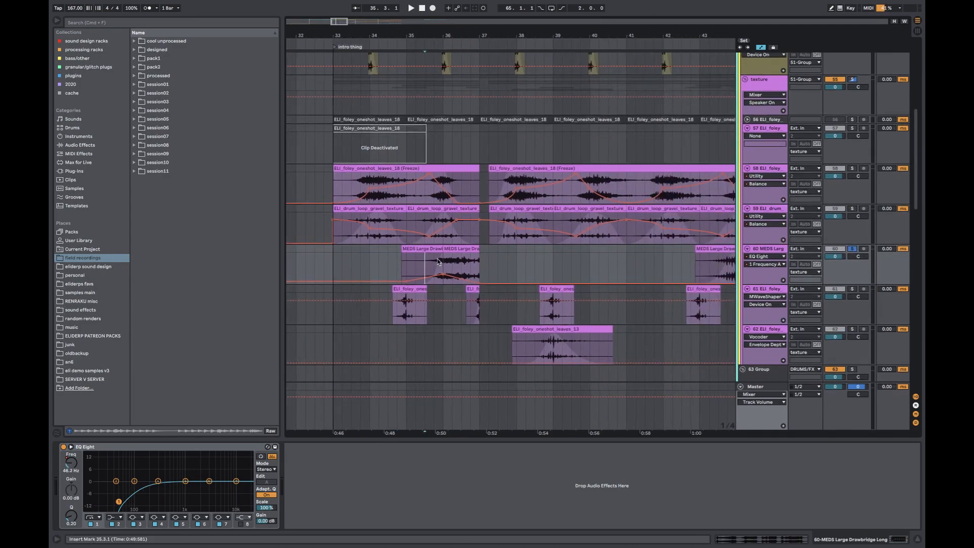
pyautogui.hscroll(2, 406, 259)
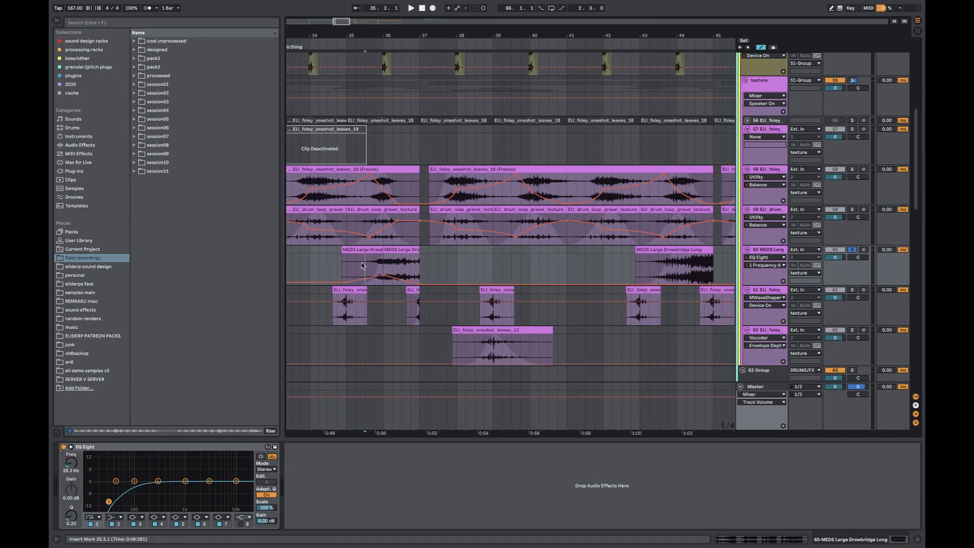
pyautogui.press('space')
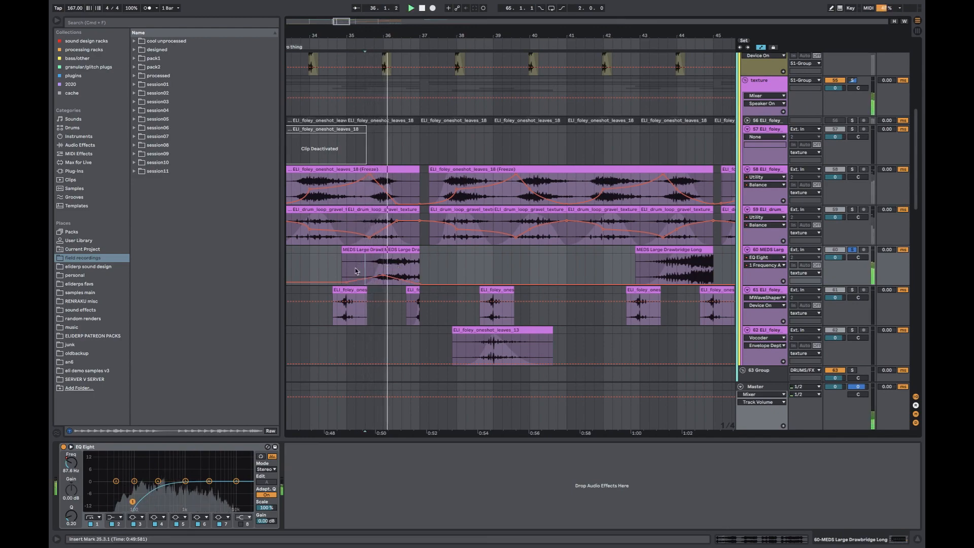
pyautogui.click(400, 250)
pyautogui.press('space')
# Play the later MEDS Large Drawbridge Long clip on track 60 from 43.1.1, and stop playback past the clip's end
pyautogui.hscroll(2, 401, 251)
pyautogui.hscroll(3, 402, 253)
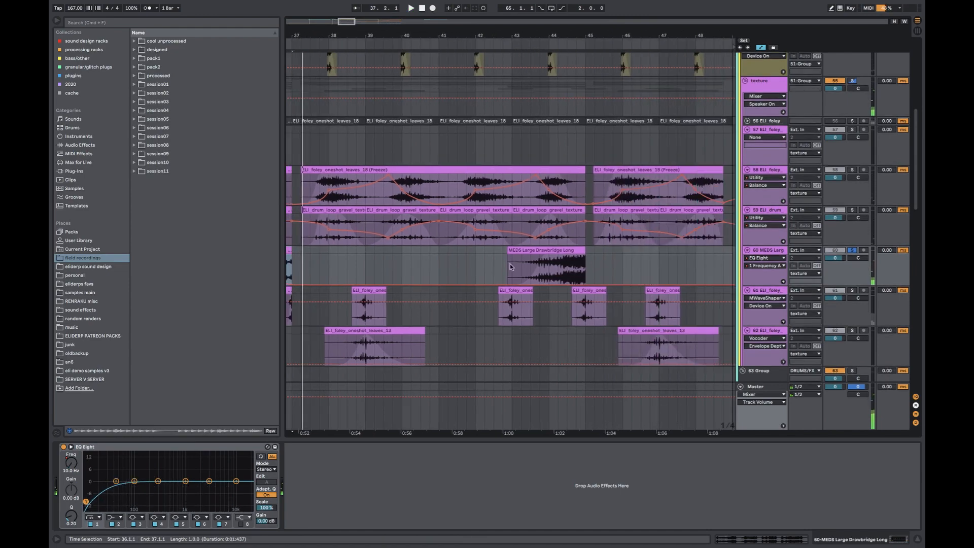
pyautogui.click(510, 264)
pyautogui.press('space')
pyautogui.hscroll(3, 510, 264)
pyautogui.scroll(-5, 510, 263)
pyautogui.scroll(4, 510, 263)
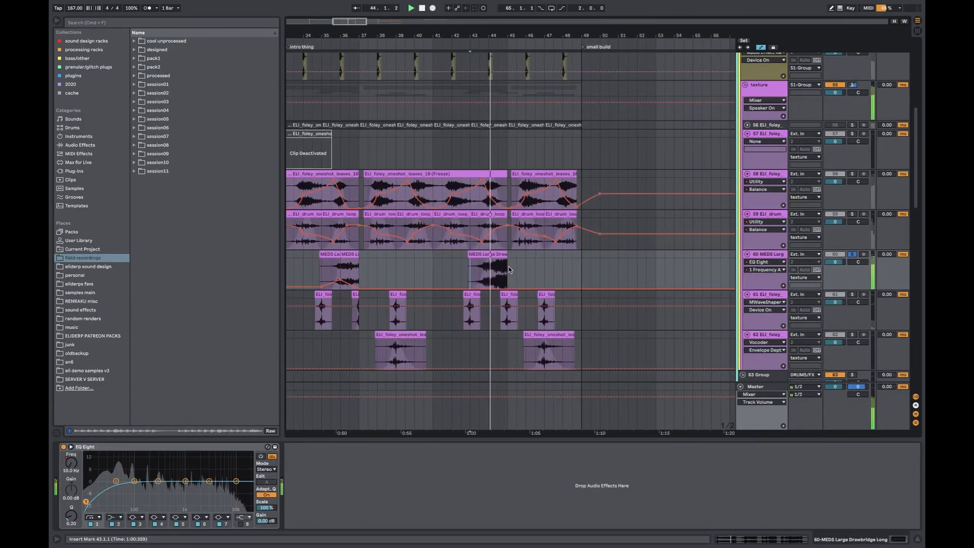
pyautogui.scroll(-2, 509, 266)
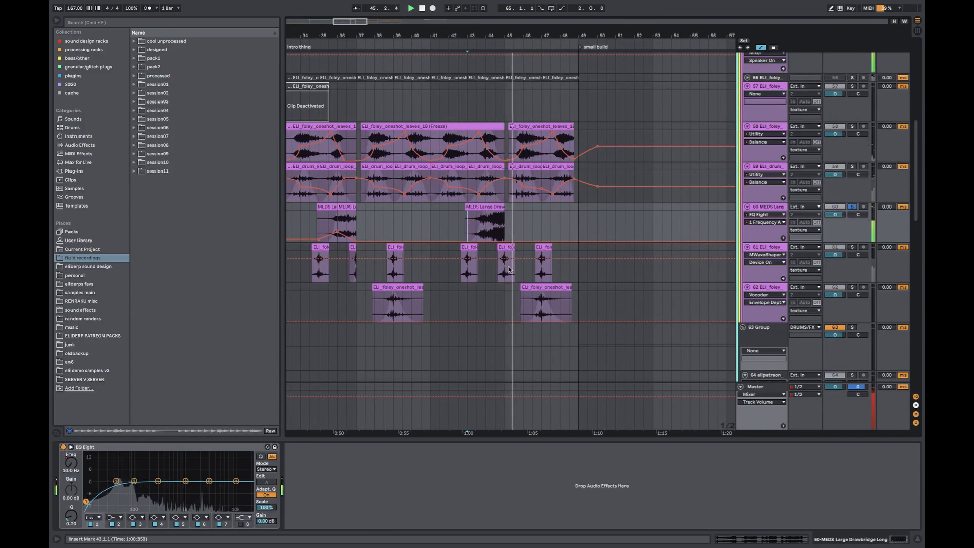
pyautogui.press('space')
# Select the texture group to check its devices, and show the effect chain of the first lizardtonguefrogtongue clip on track 52
pyautogui.scroll(-10, 510, 270)
pyautogui.scroll(9, 509, 270)
pyautogui.hscroll(-3, 509, 270)
pyautogui.scroll(2, 509, 270)
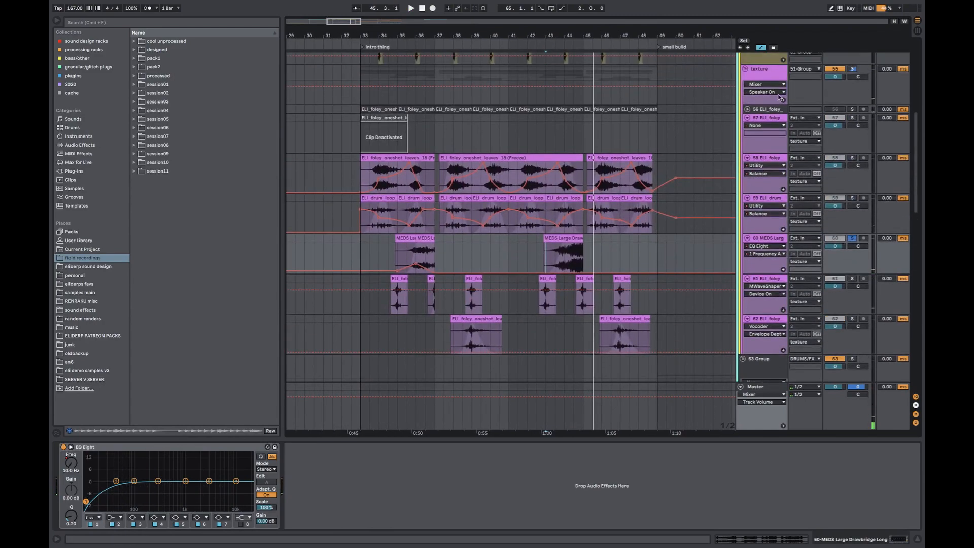
pyautogui.click(759, 70)
pyautogui.scroll(1, 533, 180)
pyautogui.scroll(4, 533, 180)
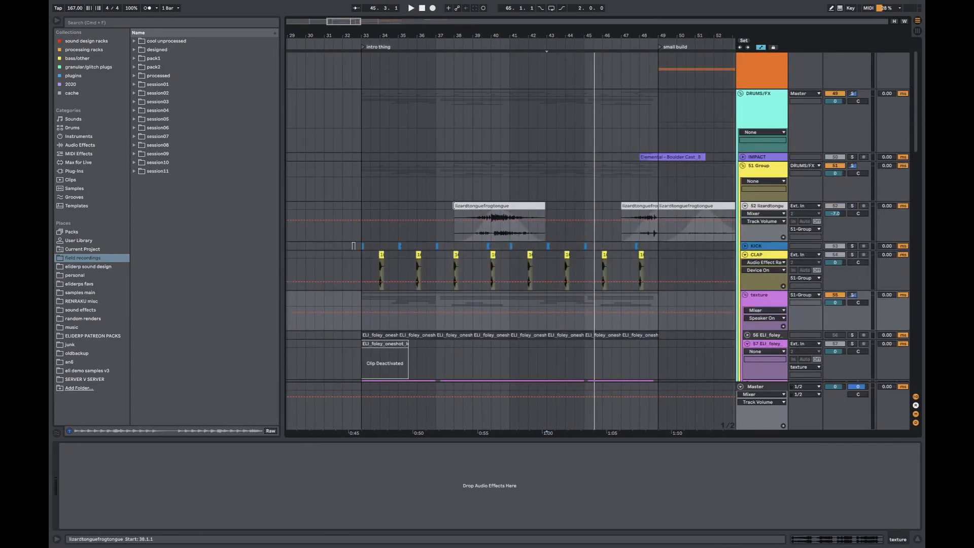
pyautogui.click(523, 206)
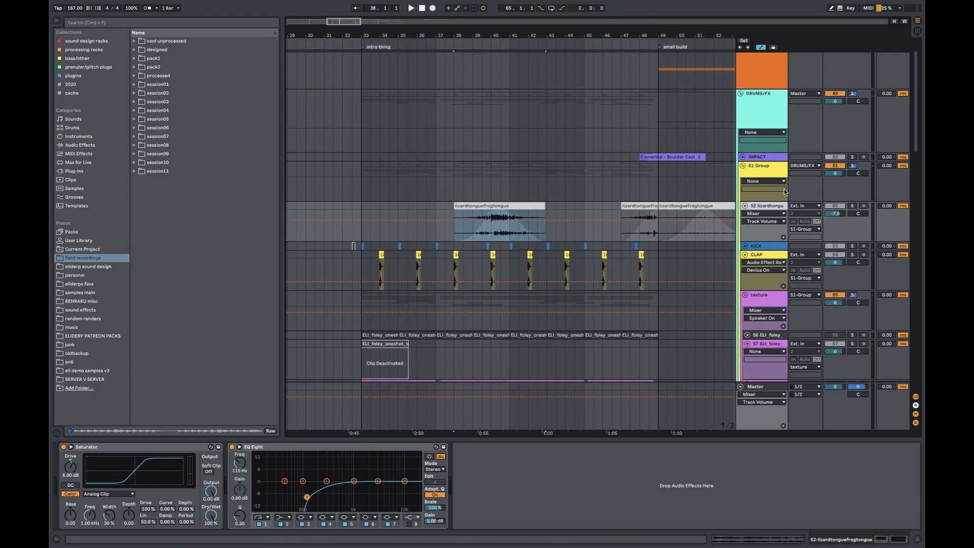
# Solo track 52 and play its lizardtonguefrogtongue clip from 38.1.1
pyautogui.click(774, 172)
pyautogui.click(851, 206)
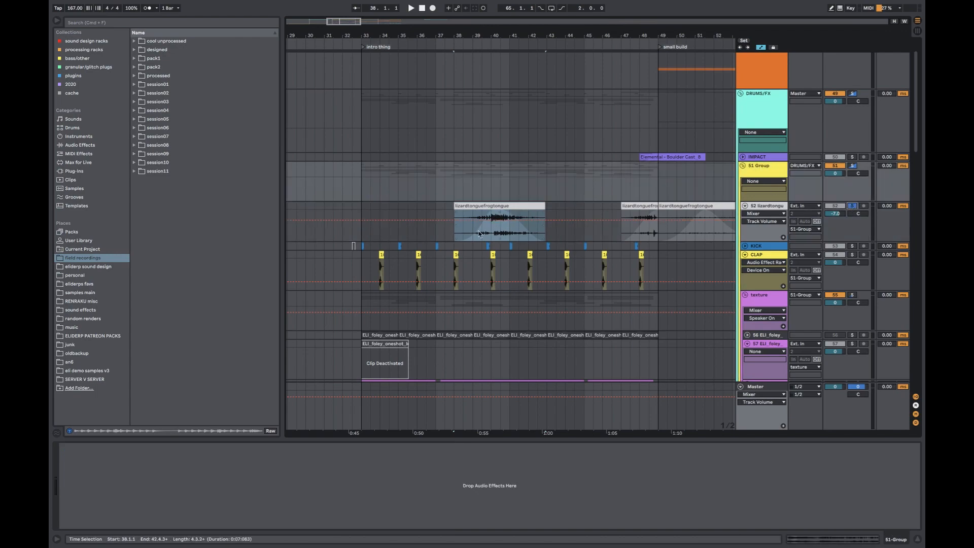
pyautogui.click(462, 246)
pyautogui.press('space')
pyautogui.click(463, 233)
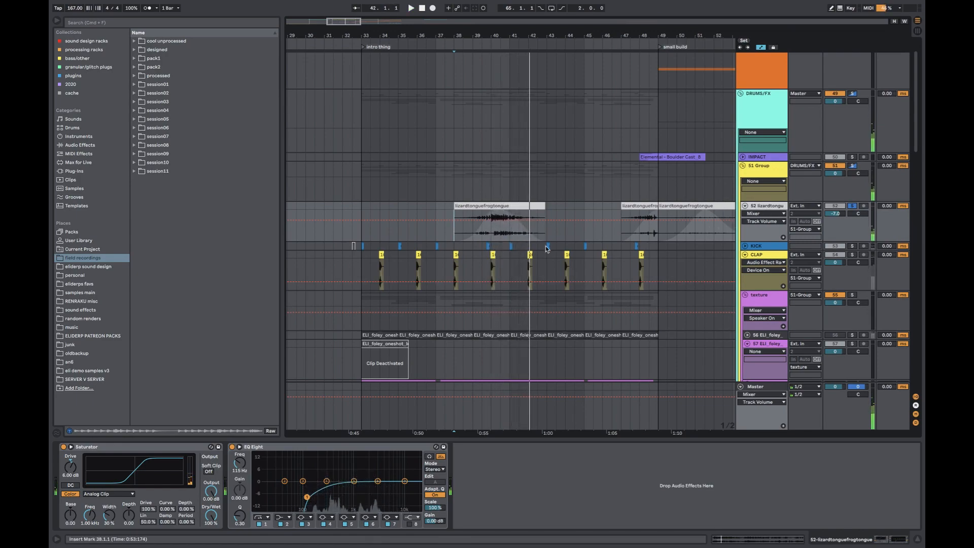
pyautogui.click(454, 168)
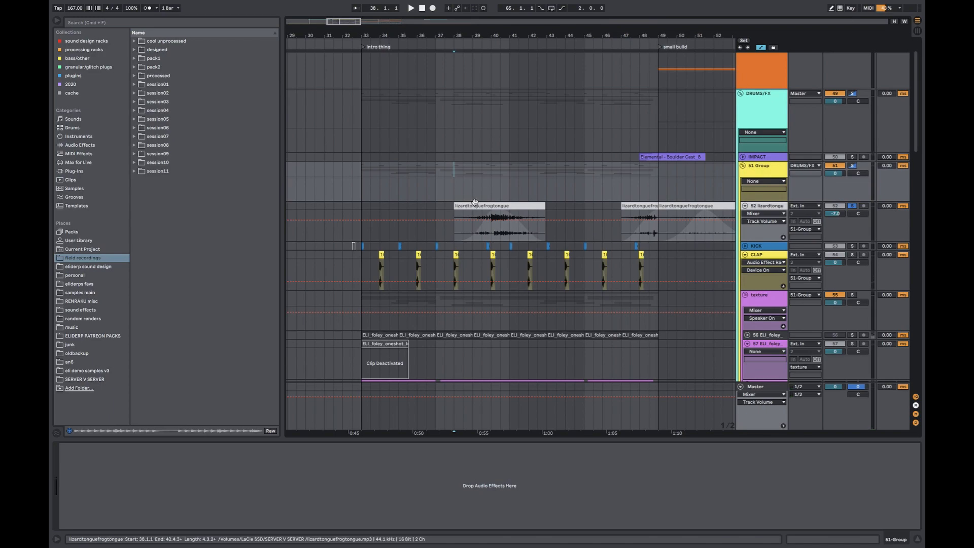
pyautogui.click(473, 205)
pyautogui.press('space')
# Take track 52 out of solo, and solo the CLAP track with the insert mark at 33.3.1
pyautogui.click(758, 172)
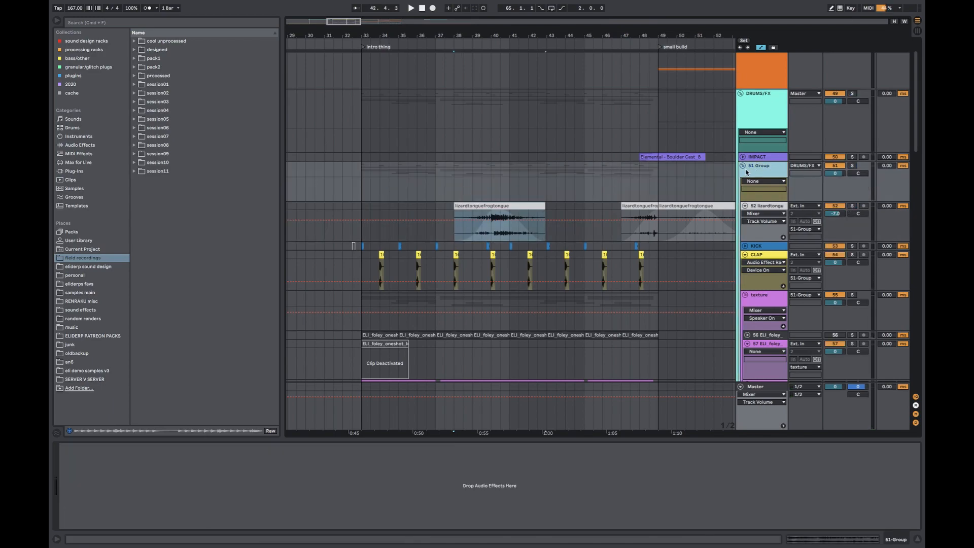
pyautogui.scroll(2, 521, 298)
pyautogui.hscroll(-2, 521, 298)
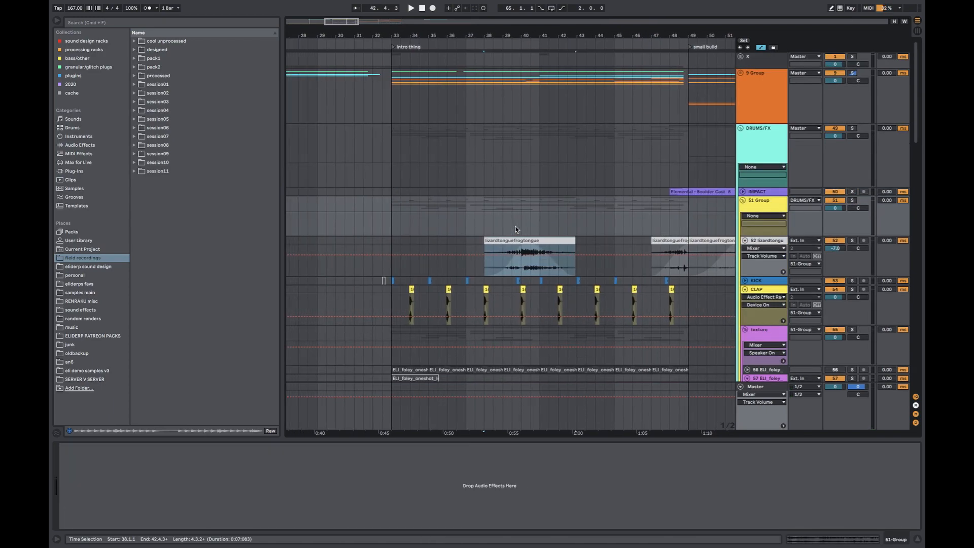
pyautogui.click(400, 290)
pyautogui.scroll(5, 400, 290)
pyautogui.click(776, 289)
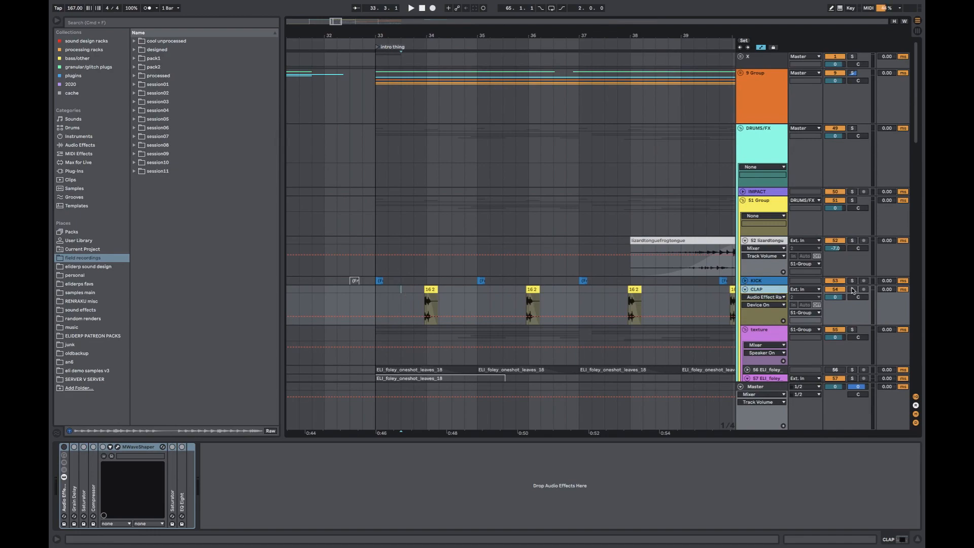
pyautogui.click(852, 290)
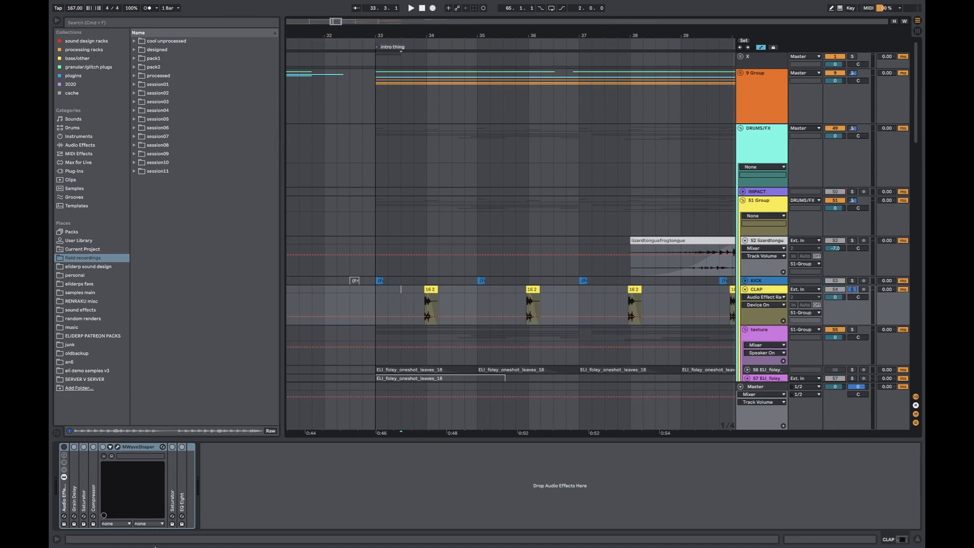
# Fold the MWaveShaper, unfold the Grain Delay, and switch on the CLAP track's Audio Effect Rack
pyautogui.doubleClick(123, 447)
pyautogui.doubleClick(75, 471)
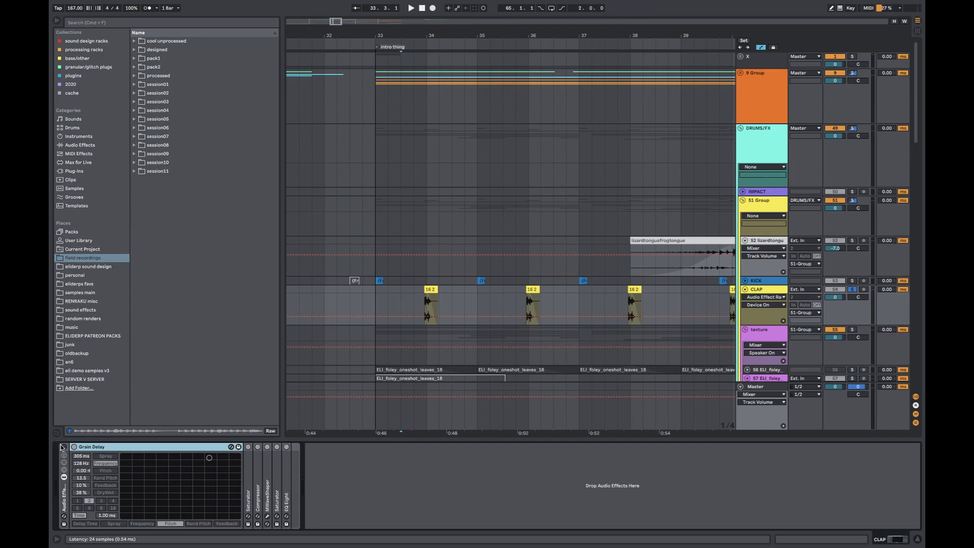
pyautogui.click(63, 446)
pyautogui.press('Right')
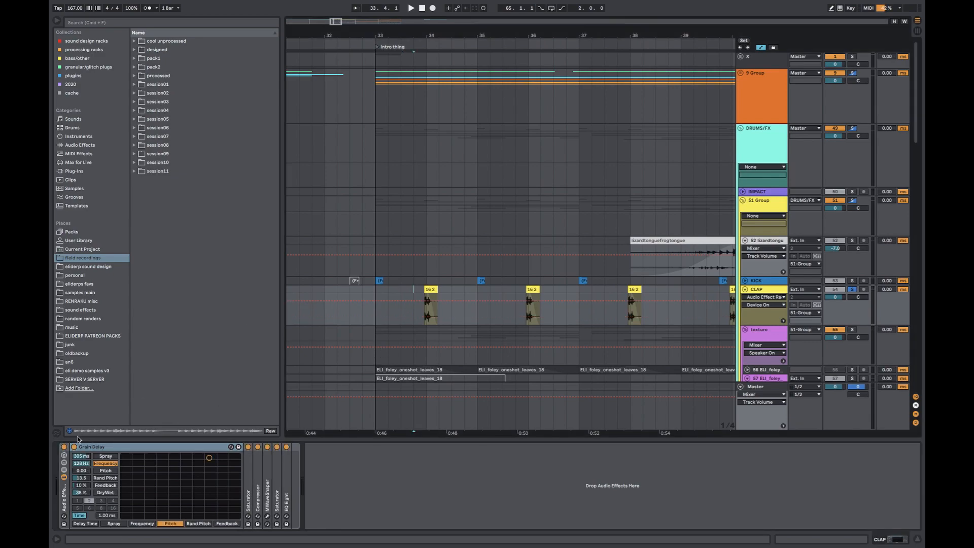
# Switch off the Grain Delay, both Saturators, Compressor, EQ Eight and MWaveShaper in the CLAP rack, and play the first clap clip dry
pyautogui.click(75, 447)
pyautogui.click(244, 462)
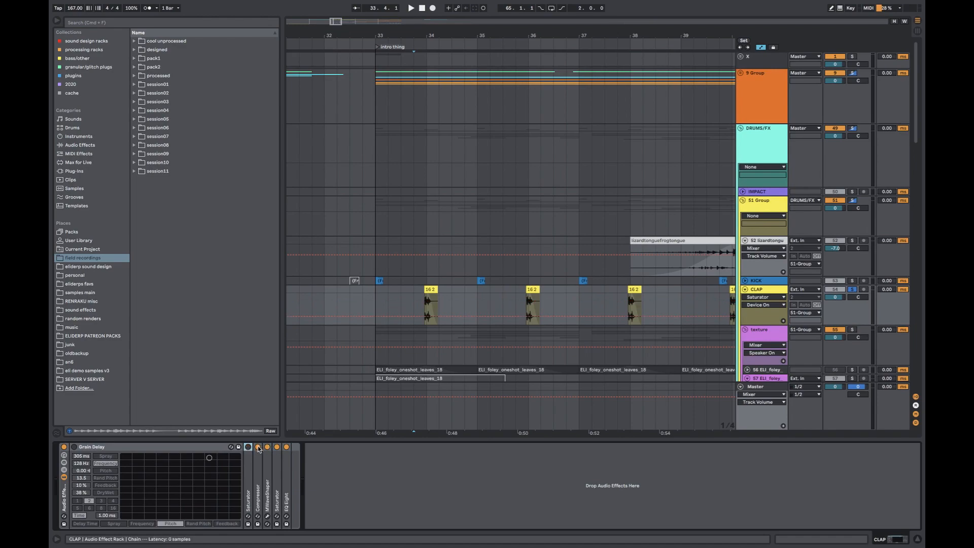
pyautogui.click(277, 446)
pyautogui.click(287, 446)
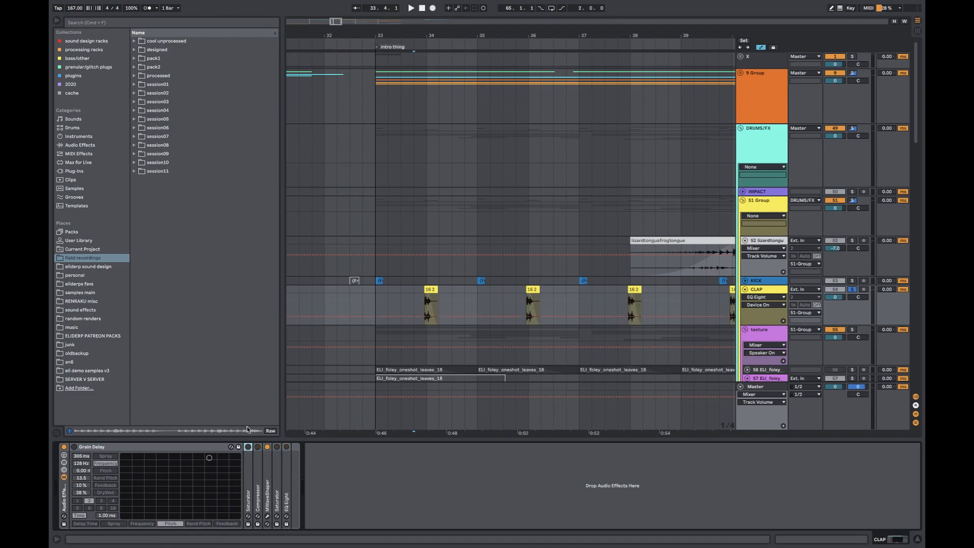
pyautogui.click(267, 446)
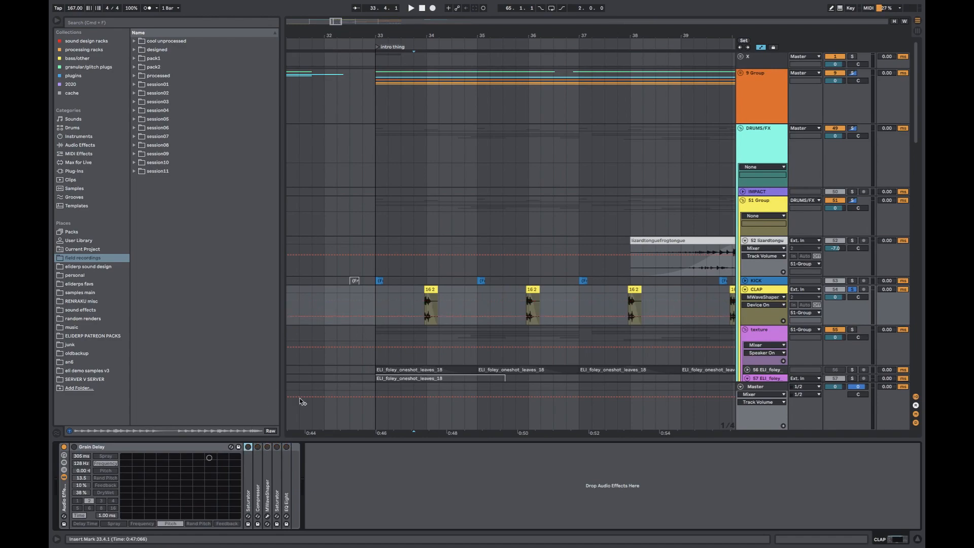
pyautogui.click(426, 287)
pyautogui.press('space')
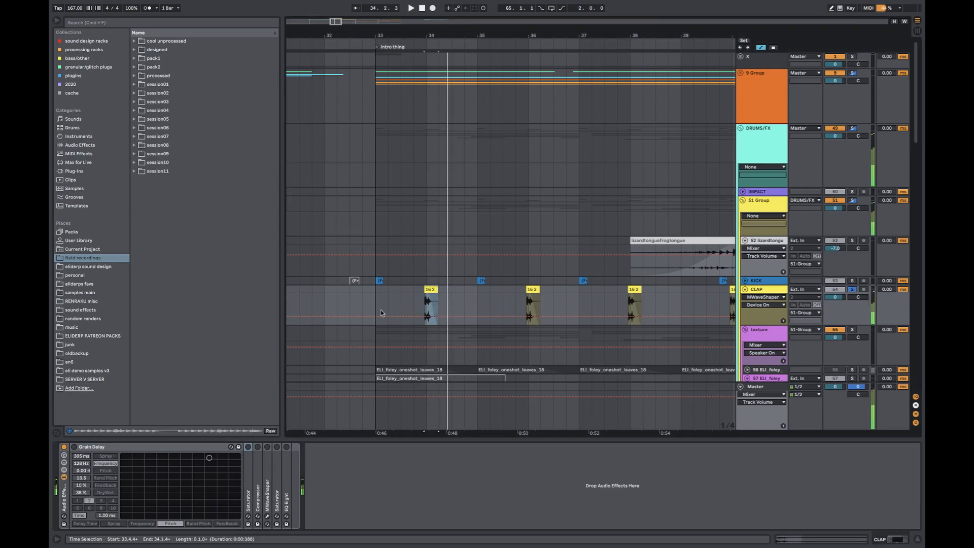
# Switch on the CLAP rack's MWaveShaper and open its plug-in window, and unfold and switch on the Compressor
pyautogui.doubleClick(268, 466)
pyautogui.click(282, 447)
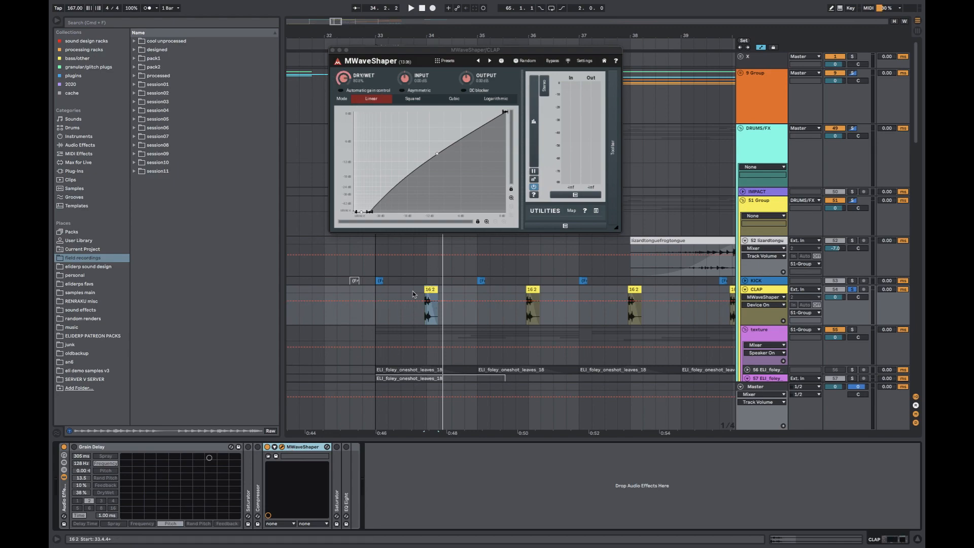
pyautogui.doubleClick(259, 453)
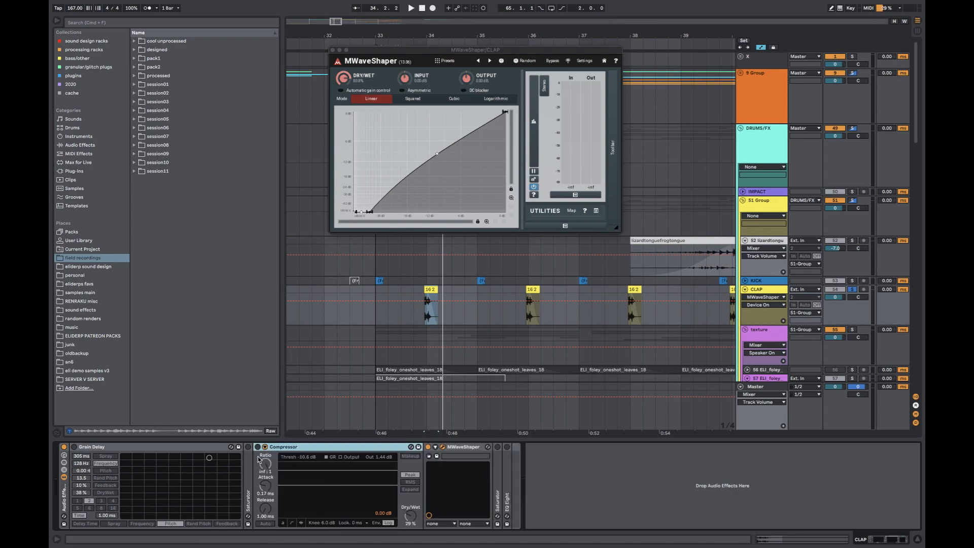
pyautogui.click(258, 447)
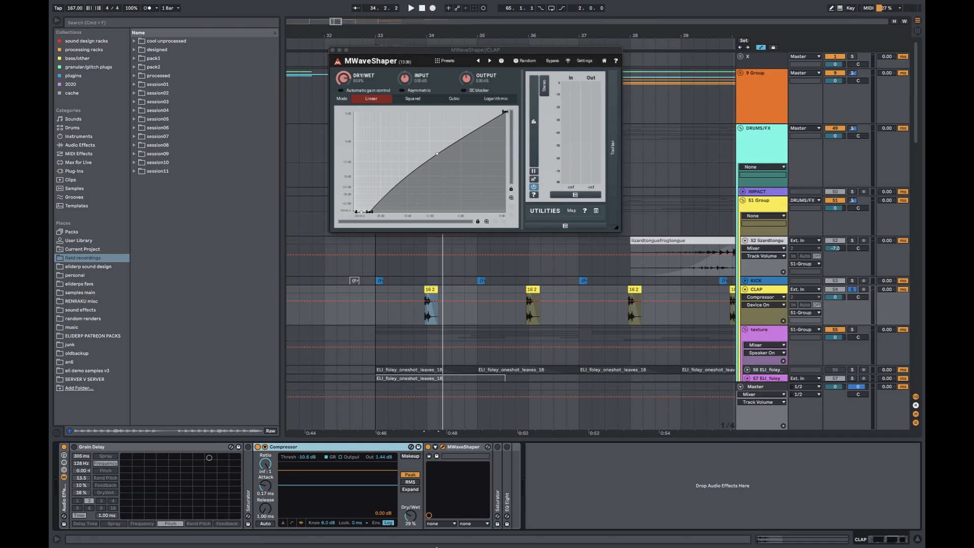
# Switch the CLAP Compressor to its meter view, and play the clap with the Compressor's Dry/Wet raised to 100 %
pyautogui.moveTo(406, 544)
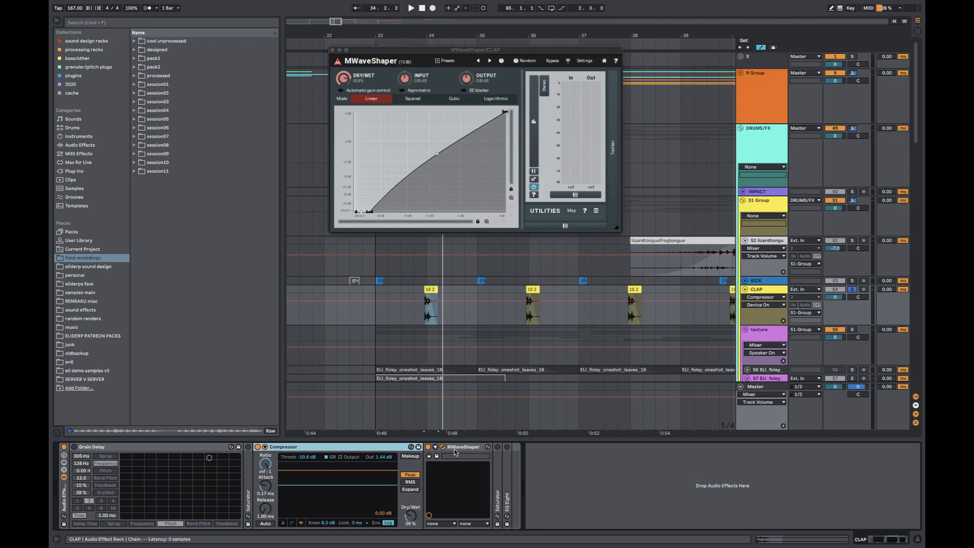
pyautogui.click(284, 523)
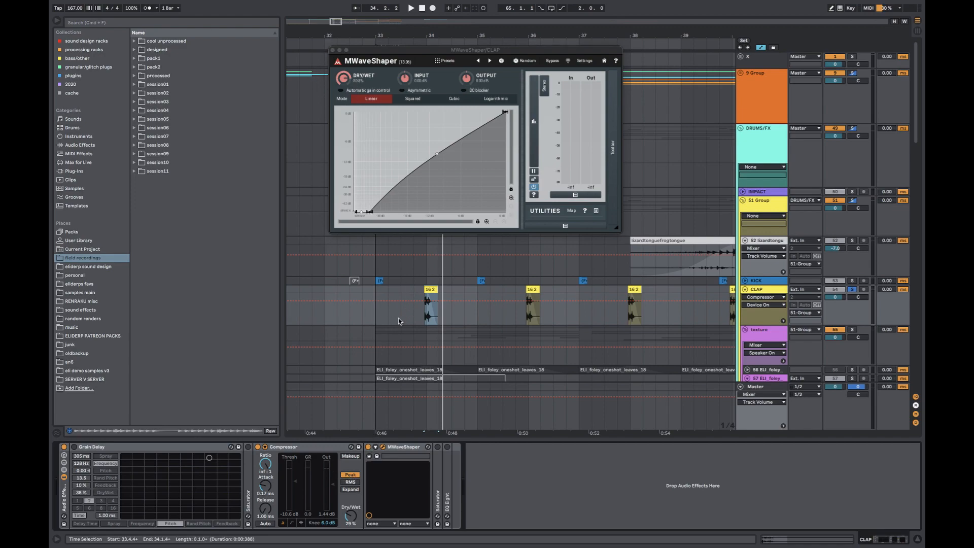
pyautogui.press('space')
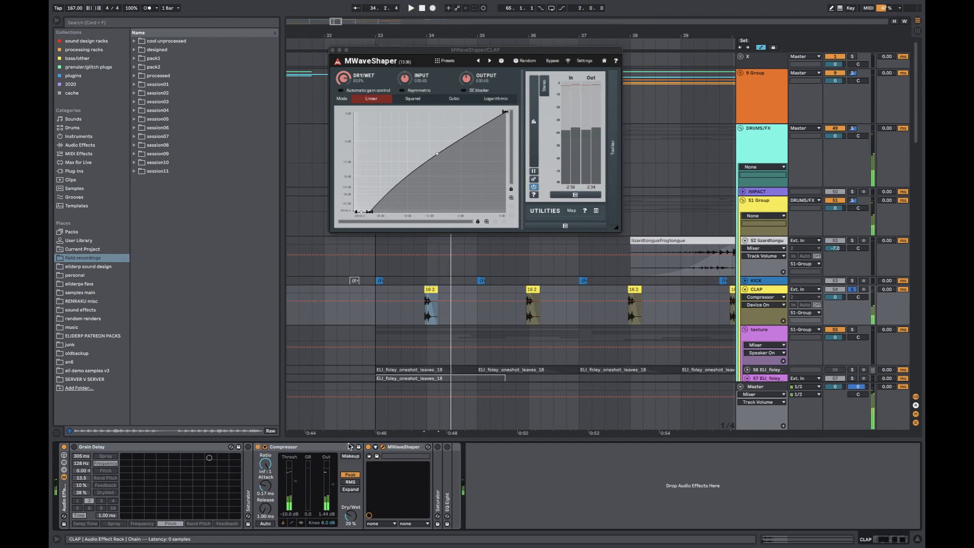
pyautogui.click(347, 516)
pyautogui.press('space')
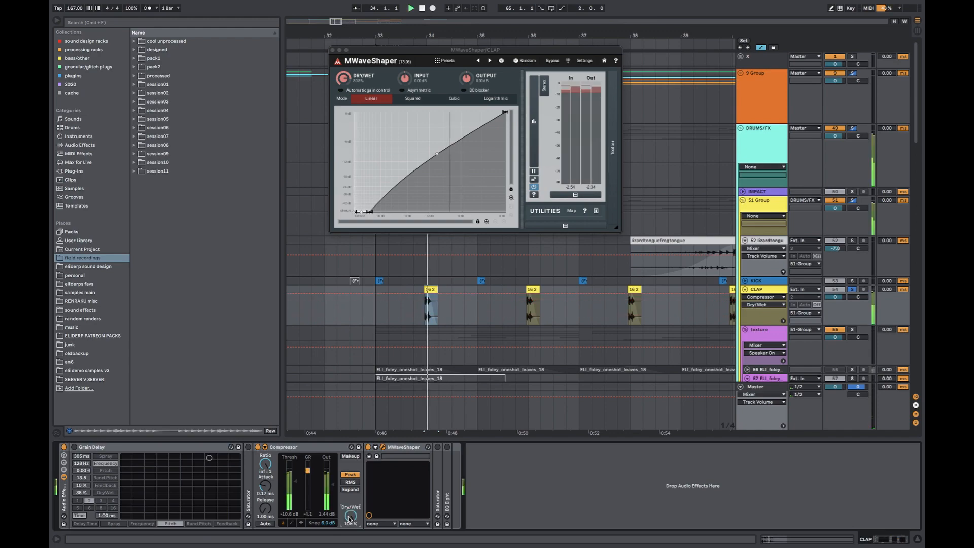
# Close the MWaveShaper window, and unfold and switch on the second Saturator and the EQ Eight in the CLAP rack
pyautogui.click(402, 449)
pyautogui.doubleClick(439, 466)
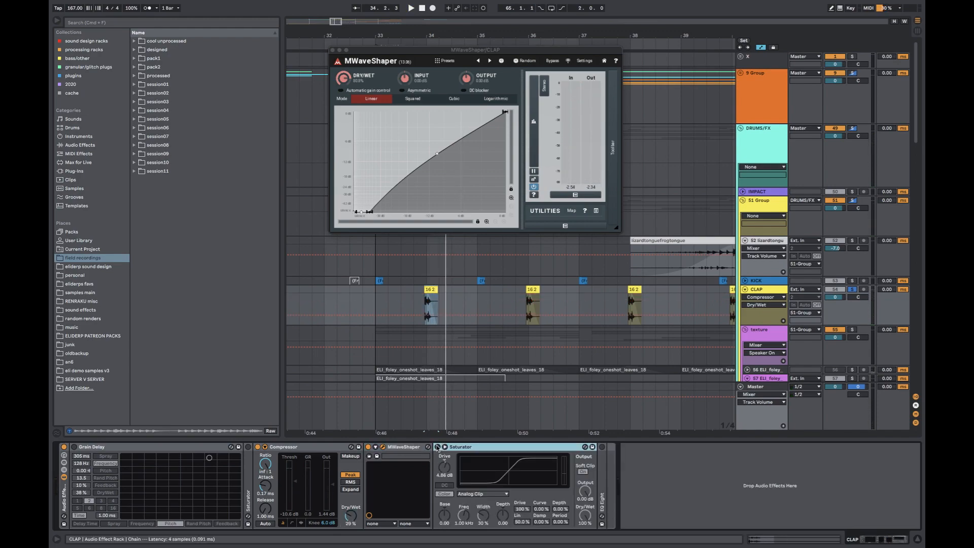
pyautogui.click(333, 49)
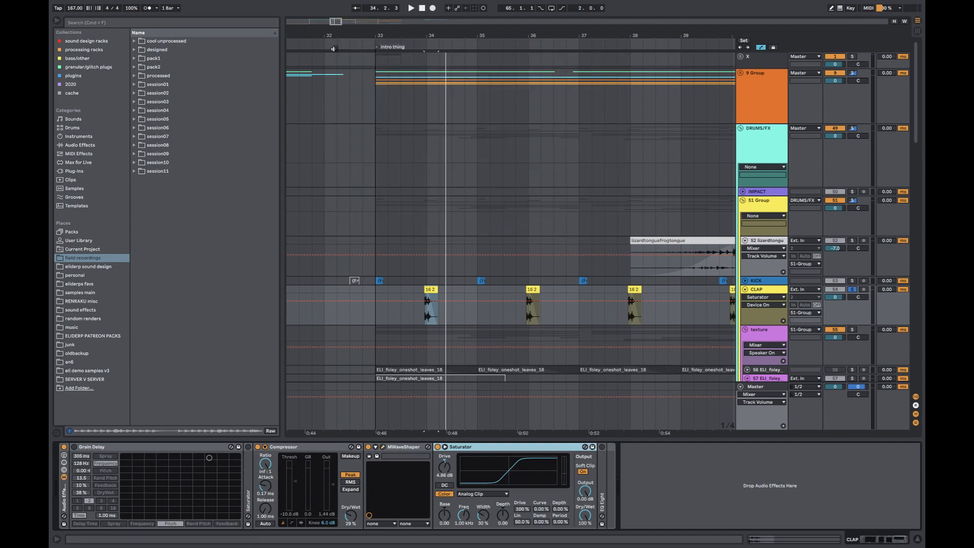
pyautogui.doubleClick(601, 490)
pyautogui.click(609, 449)
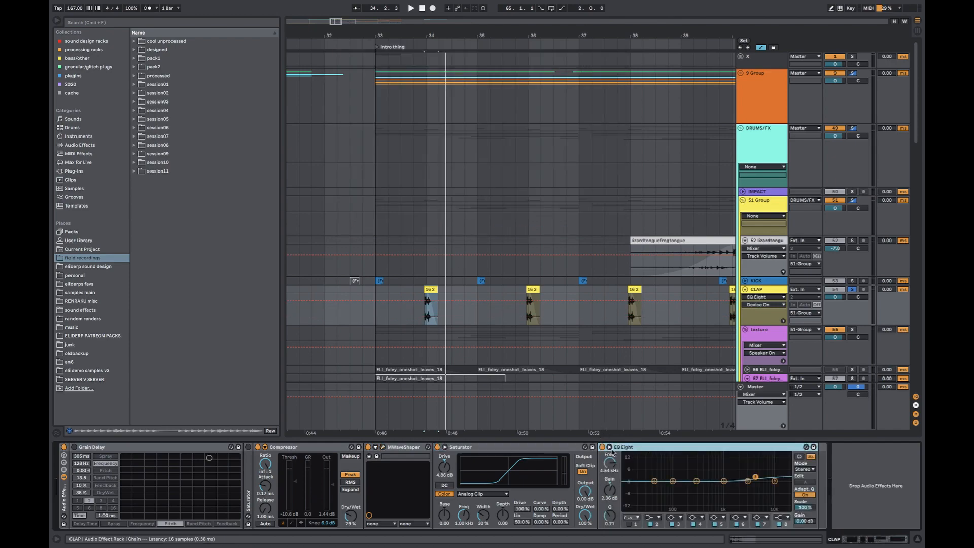
# Fold the Compressor, MWaveShaper, second Saturator and EQ Eight in the CLAP rack, and unfold and switch on the first Saturator
pyautogui.doubleClick(302, 446)
pyautogui.doubleClick(303, 446)
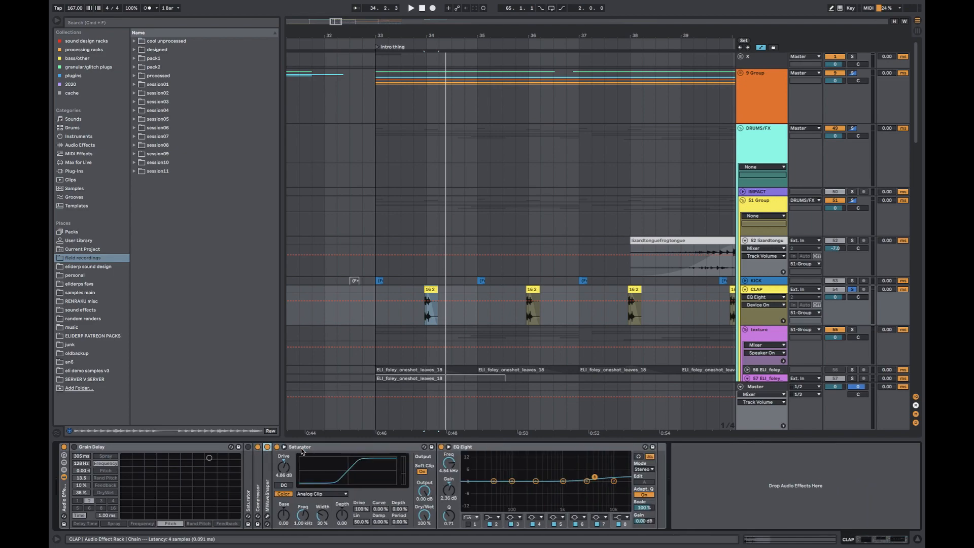
pyautogui.doubleClick(302, 447)
pyautogui.doubleClick(302, 448)
pyautogui.doubleClick(248, 479)
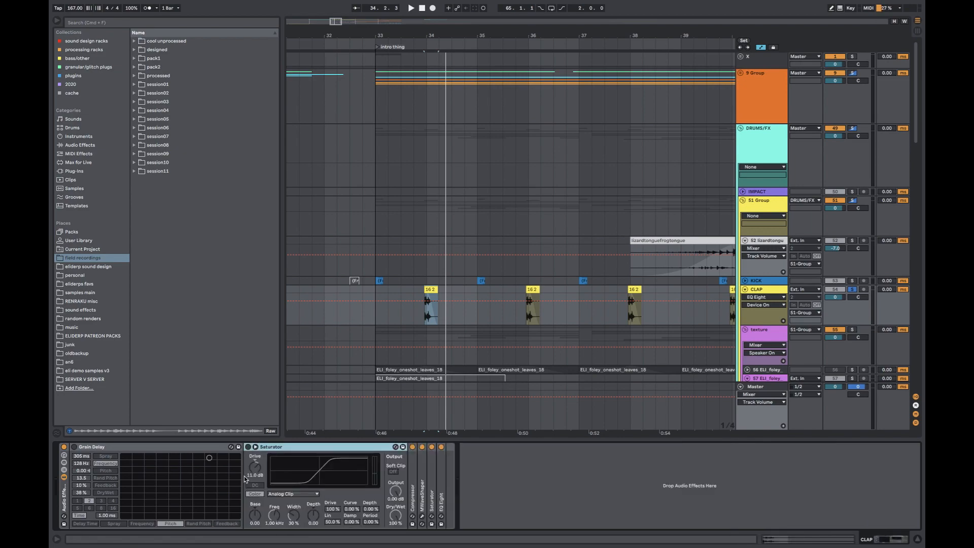
pyautogui.click(279, 449)
# Play the first clap with the first Saturator on, switching the Compressor off and back on to compare
pyautogui.press('space')
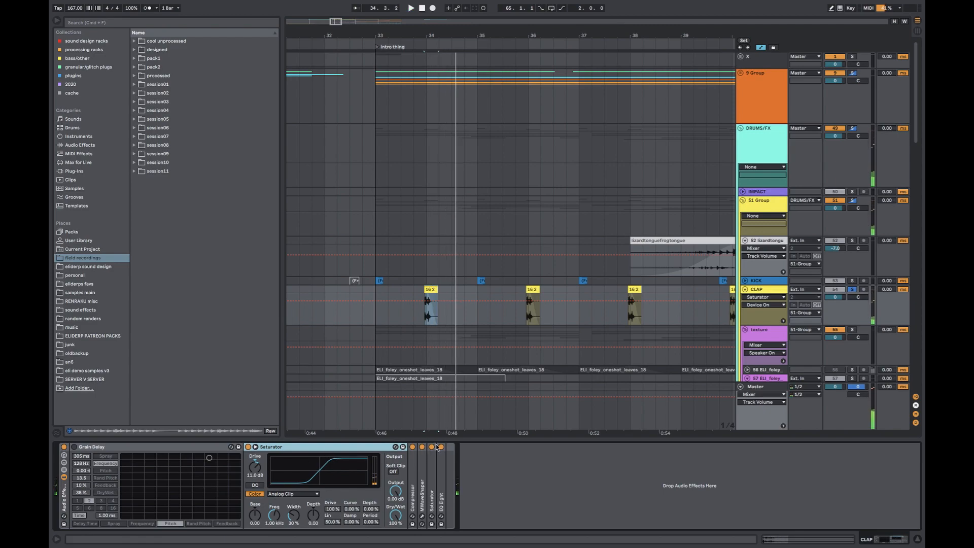
pyautogui.click(413, 449)
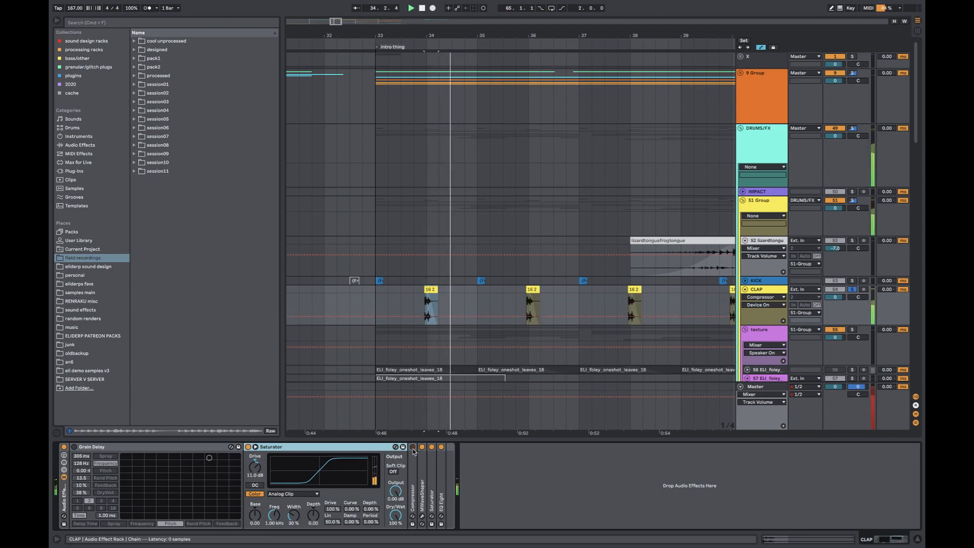
pyautogui.press('space')
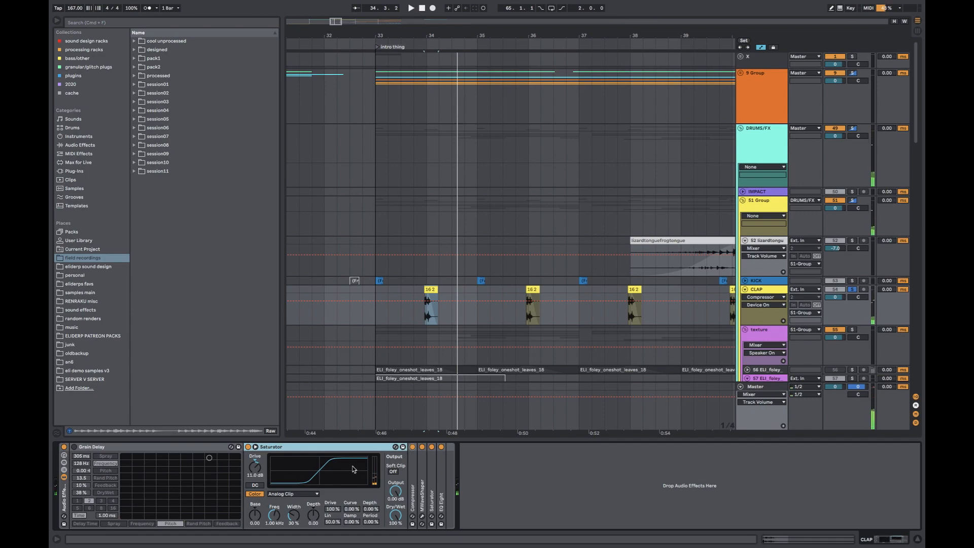
# Solo the texture group alongside the CLAP track and play both from just before the first clap
pyautogui.click(413, 288)
pyautogui.scroll(-4, 412, 289)
pyautogui.hscroll(1, 413, 289)
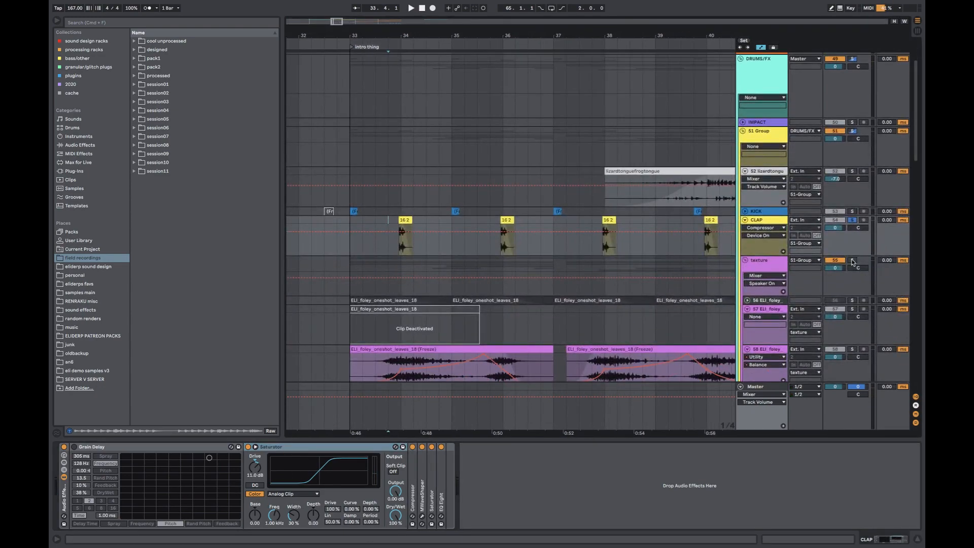
pyautogui.click(852, 260)
pyautogui.press('space')
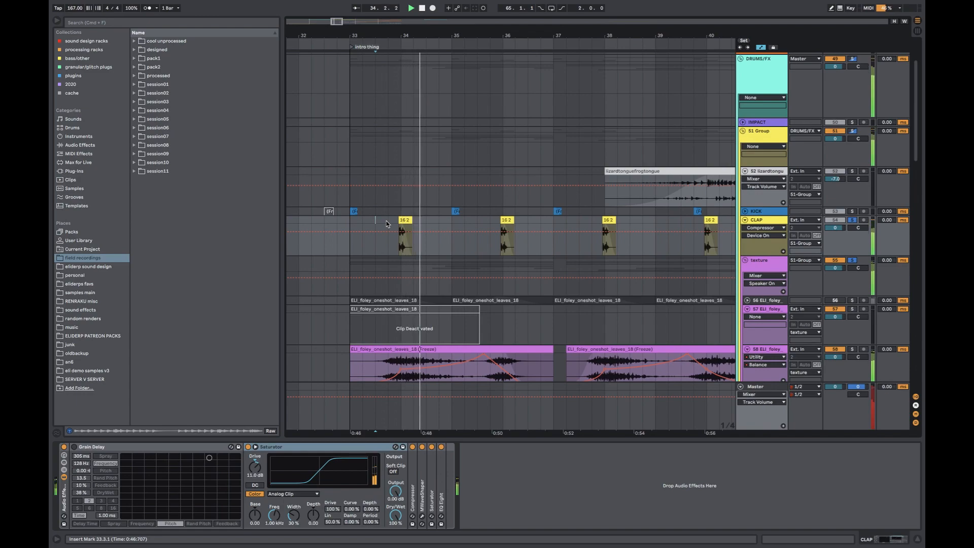
pyautogui.press('space')
# Switch on the CLAP rack's Grain Delay and play the clap from 33.4.1 without the texture group soloed
pyautogui.click(405, 220)
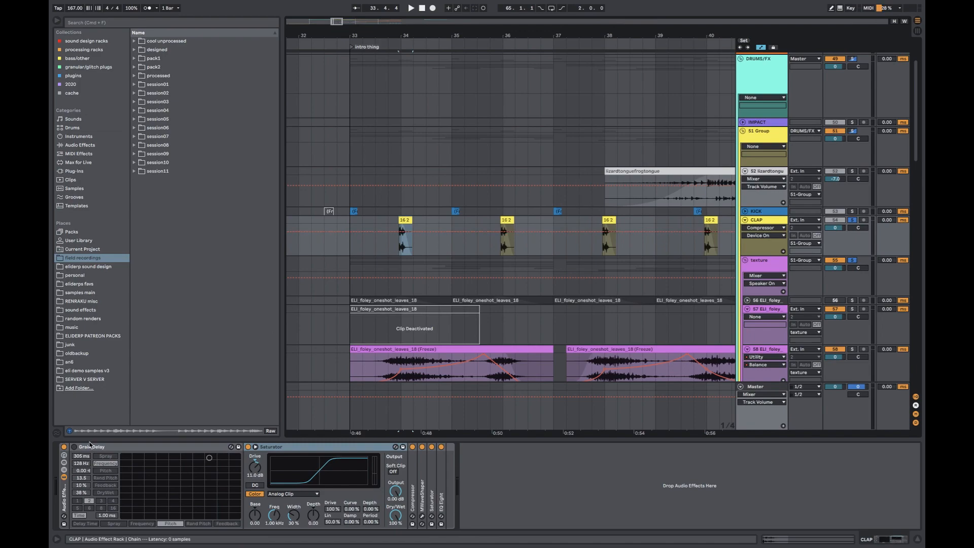
pyautogui.click(387, 220)
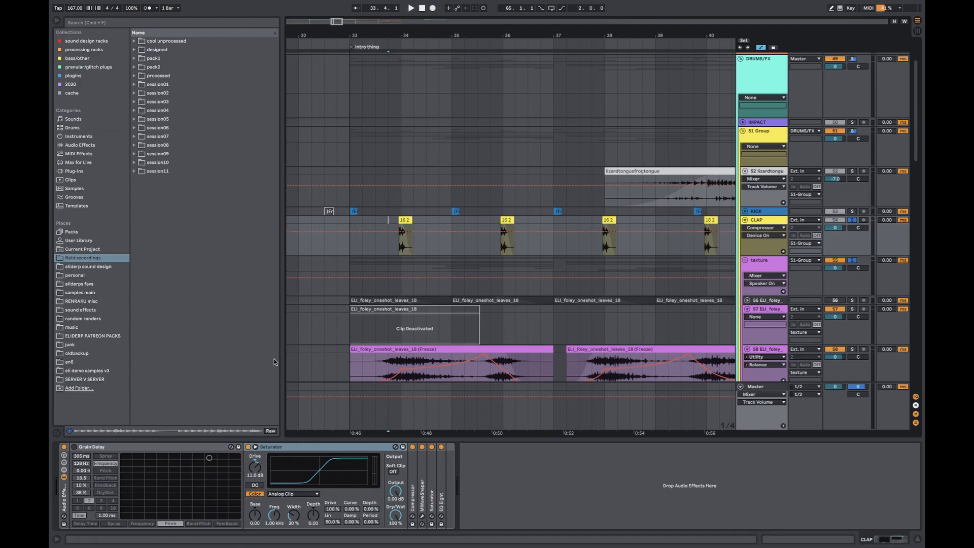
pyautogui.click(74, 447)
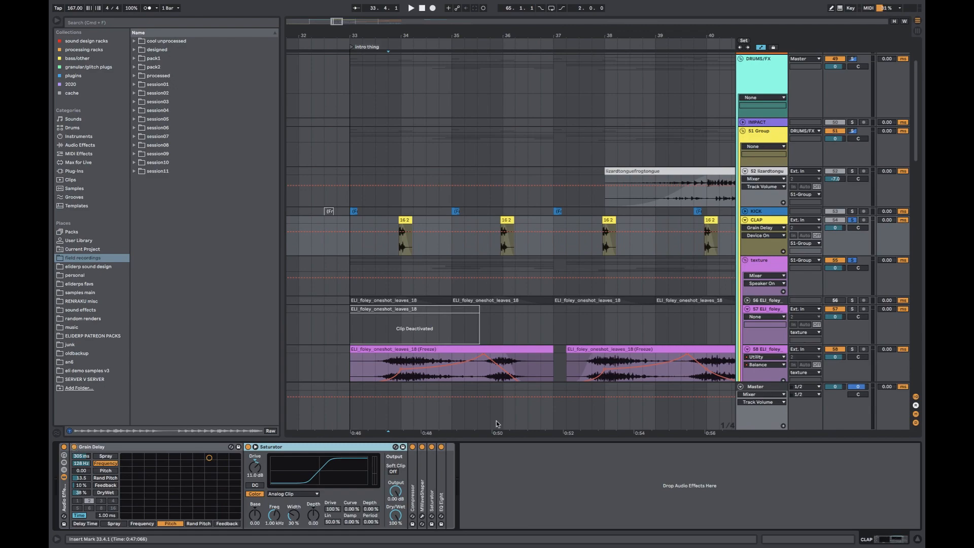
pyautogui.click(91, 448)
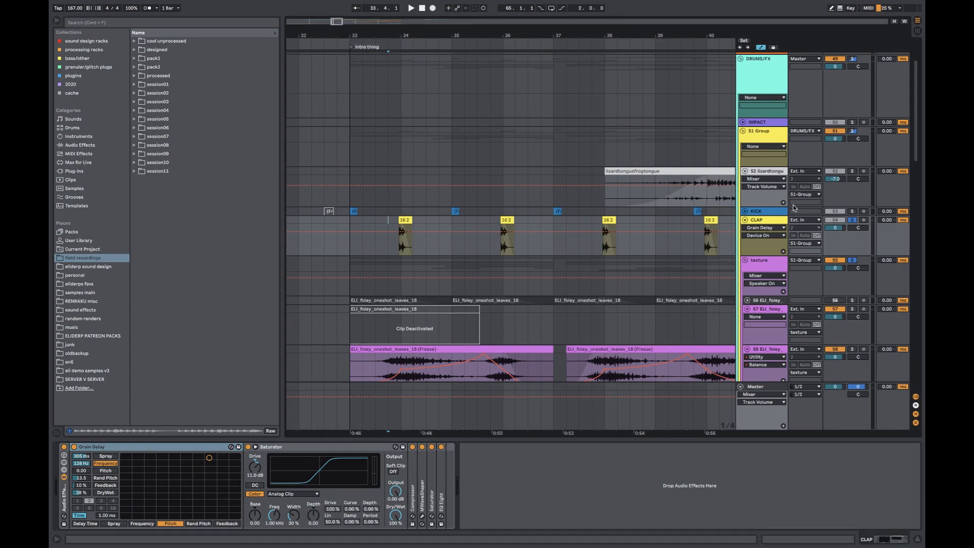
pyautogui.press('space')
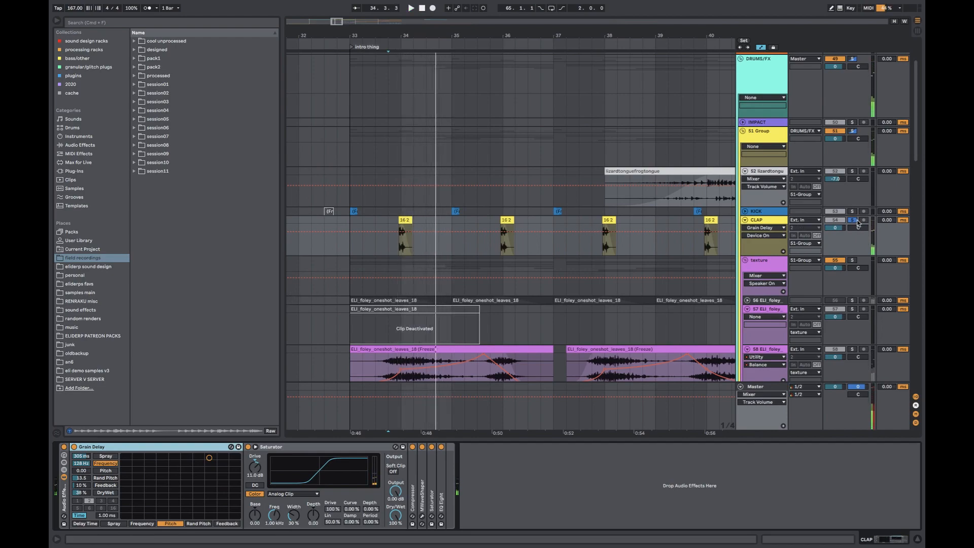
pyautogui.press('space')
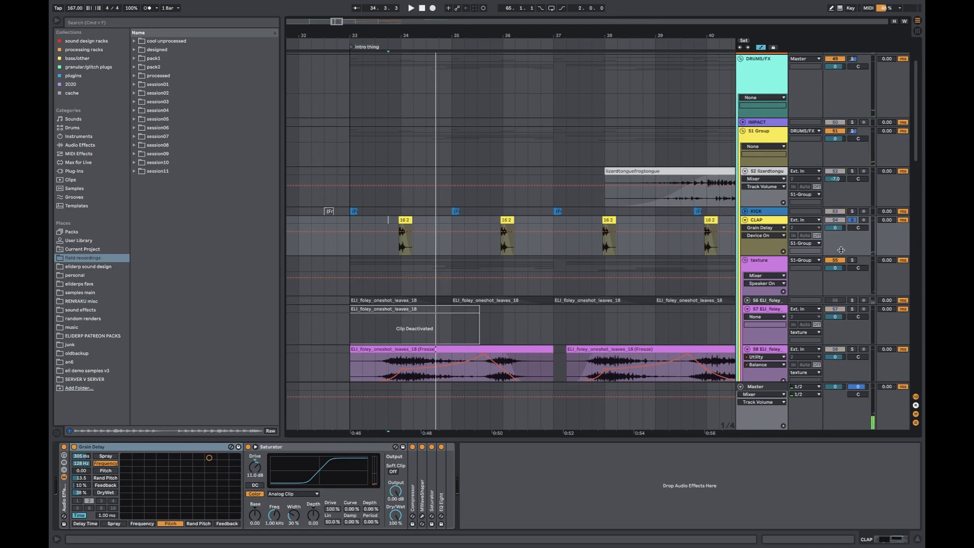
# Play the claps with the texture group soloed from 33.4.1, and fold the CLAP rack's Grain Delay and Saturator
pyautogui.press('space')
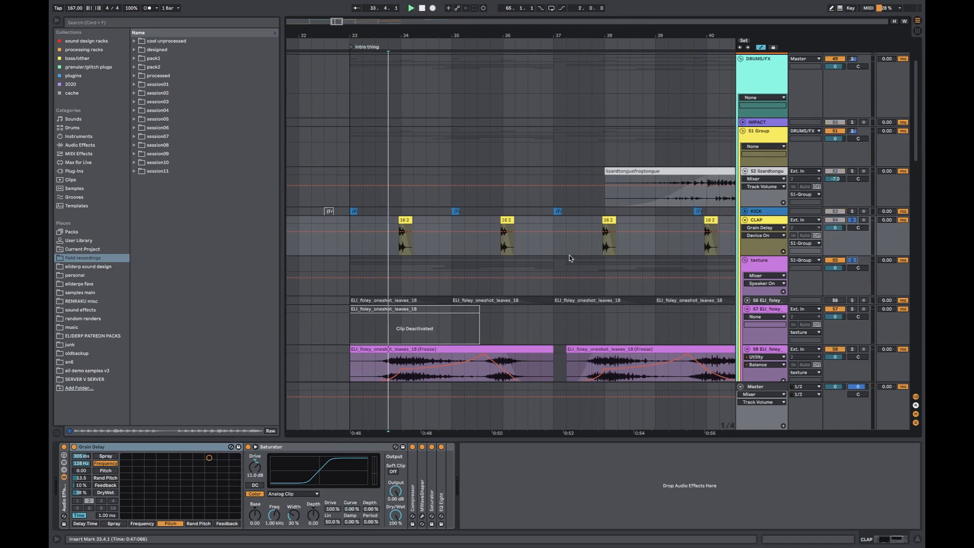
pyautogui.scroll(-1, 377, 221)
pyautogui.scroll(-2, 377, 221)
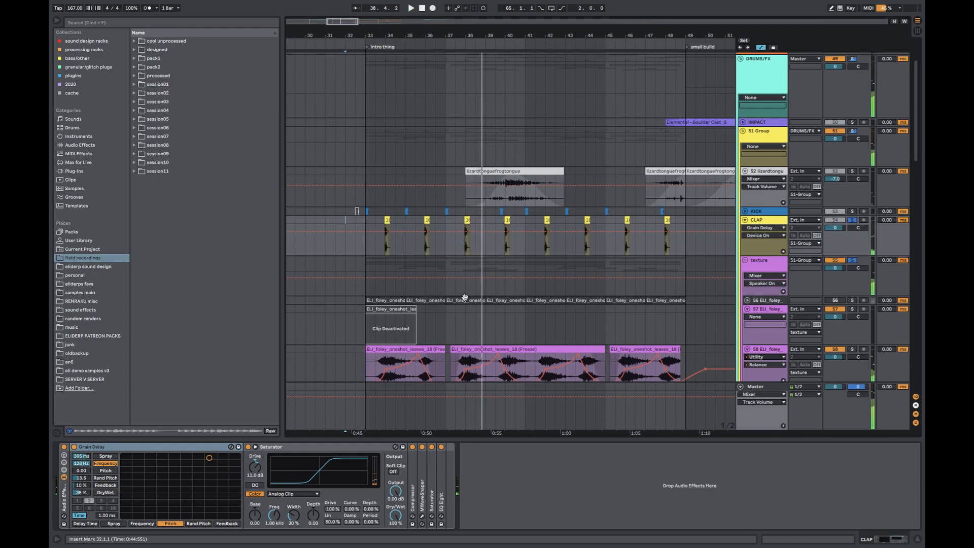
pyautogui.click(530, 491)
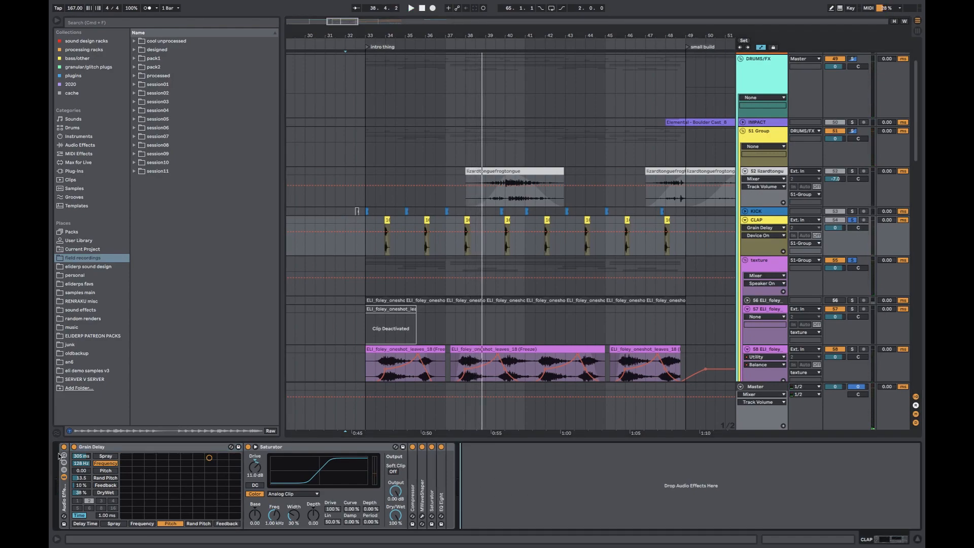
pyautogui.doubleClick(213, 446)
pyautogui.doubleClick(123, 447)
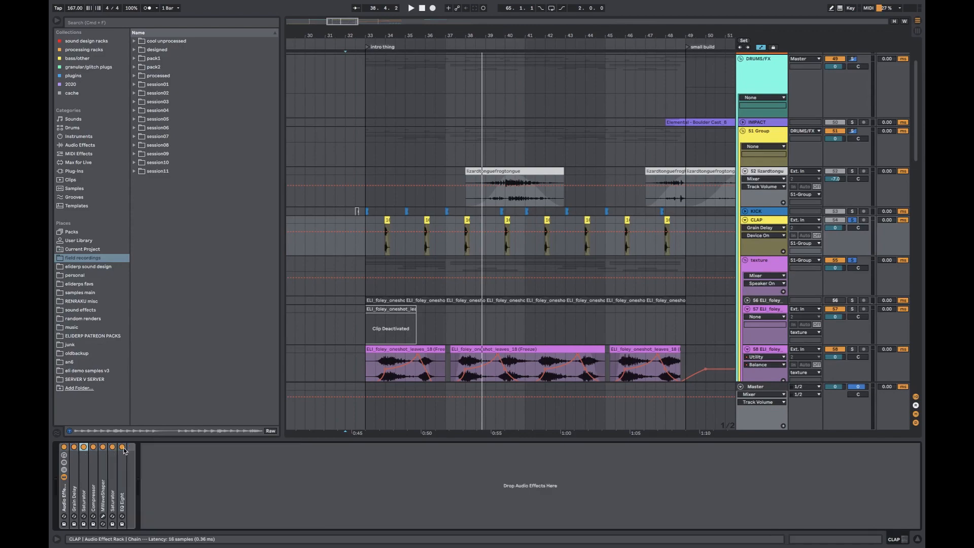
# Move the insertion marker to bar 33 and clear the solos on DRUMS/FX, 51 Group, CLAP and texture
pyautogui.click(365, 223)
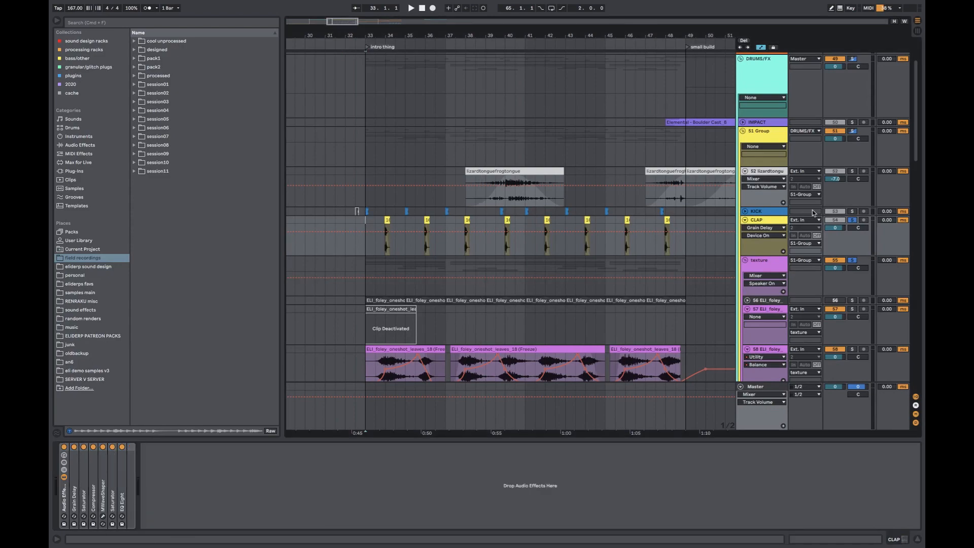
pyautogui.click(758, 271)
pyautogui.scroll(3, 586, 270)
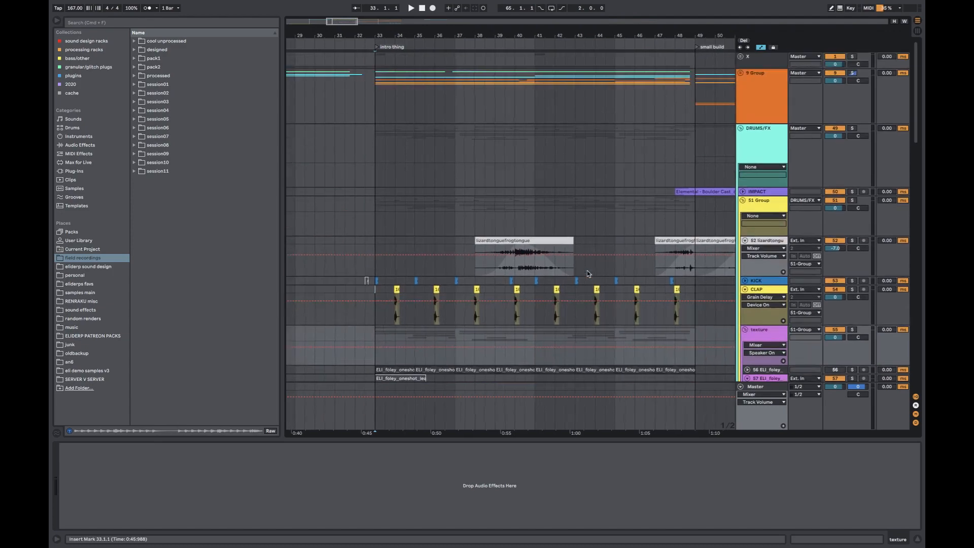
# Collapse the texture group and place the insertion marker at bar 32 on the 51 Group track
pyautogui.hscroll(-1, 689, 186)
pyautogui.hscroll(-1, 699, 178)
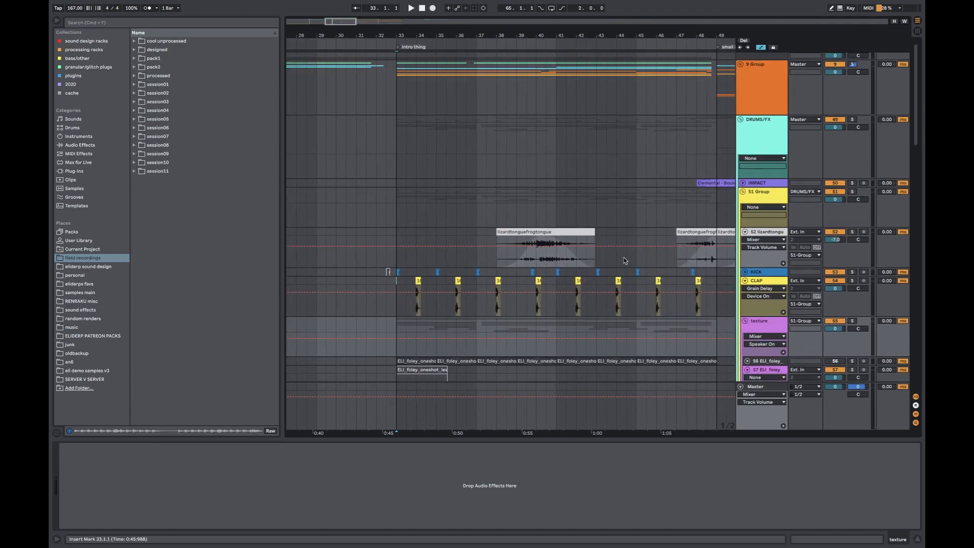
pyautogui.scroll(-5, 623, 257)
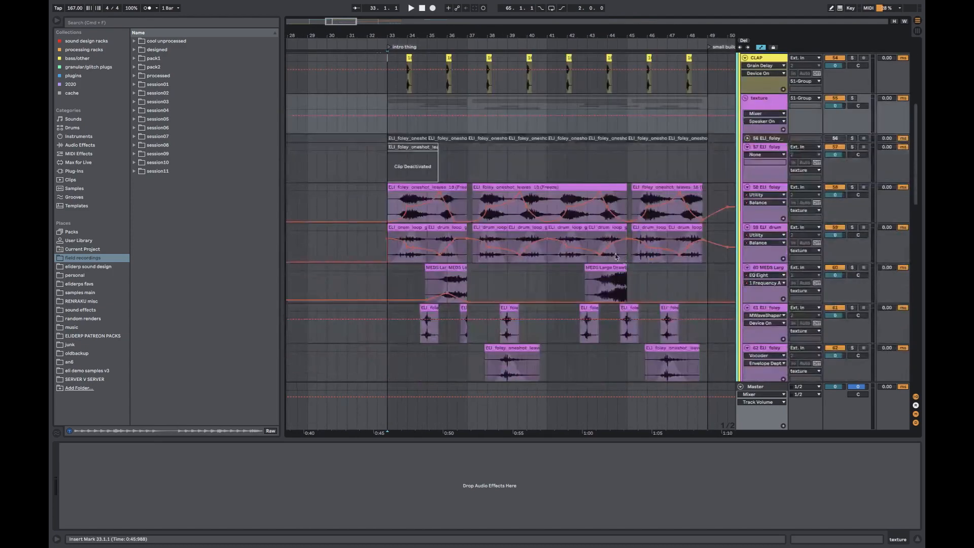
pyautogui.click(745, 99)
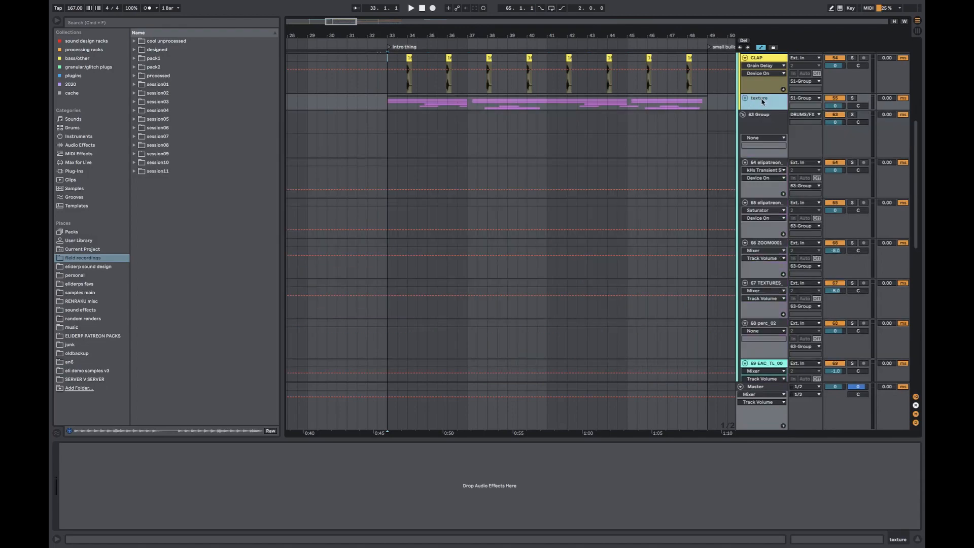
pyautogui.scroll(4, 358, 202)
pyautogui.click(373, 184)
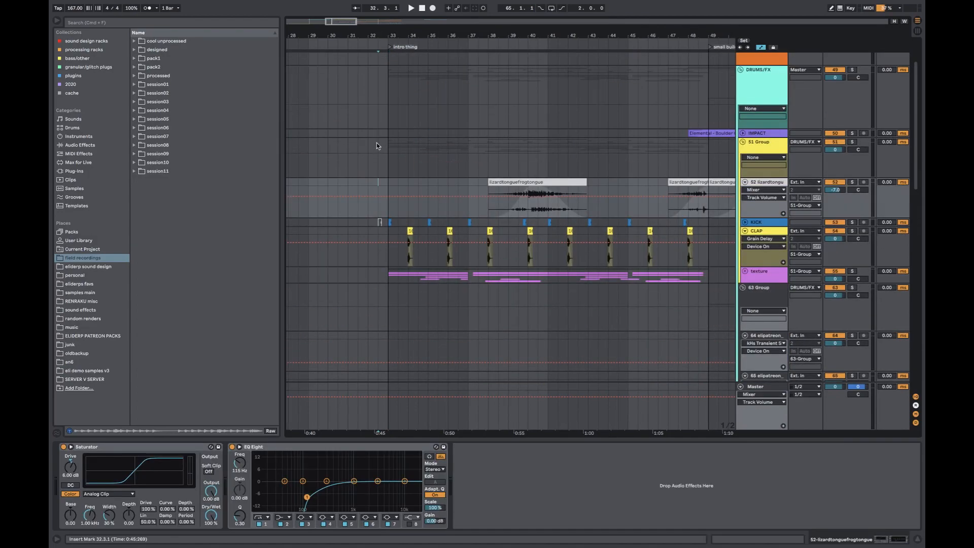
pyautogui.click(377, 145)
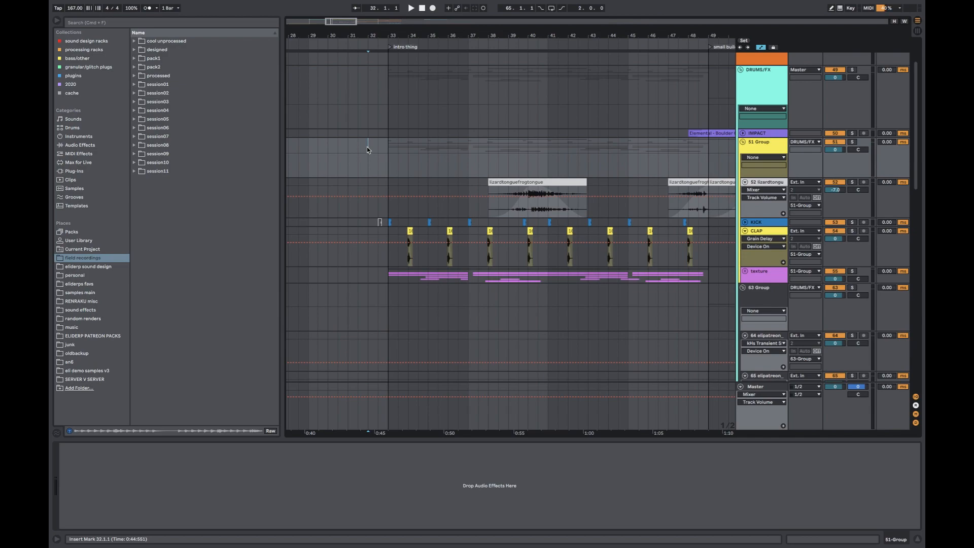
pyautogui.scroll(1, 368, 149)
pyautogui.hscroll(1, 368, 150)
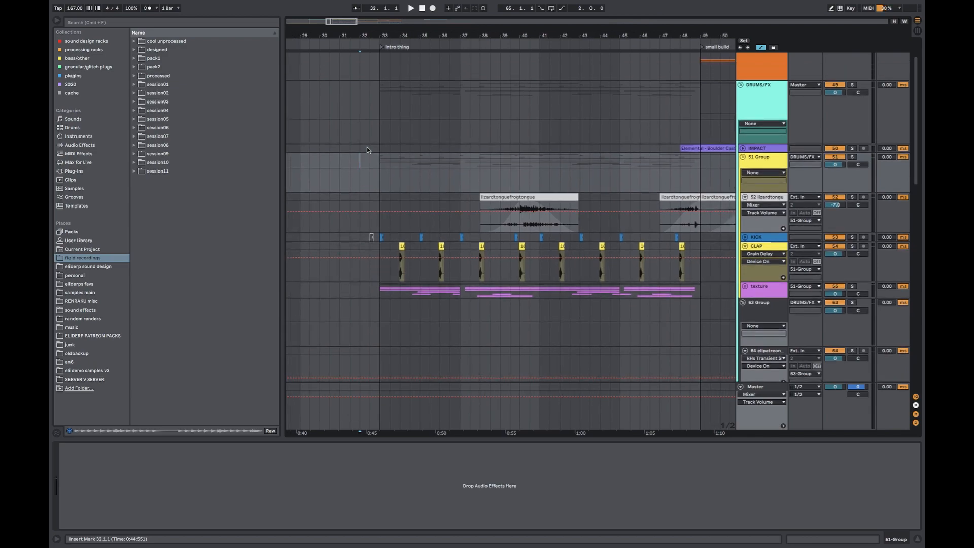